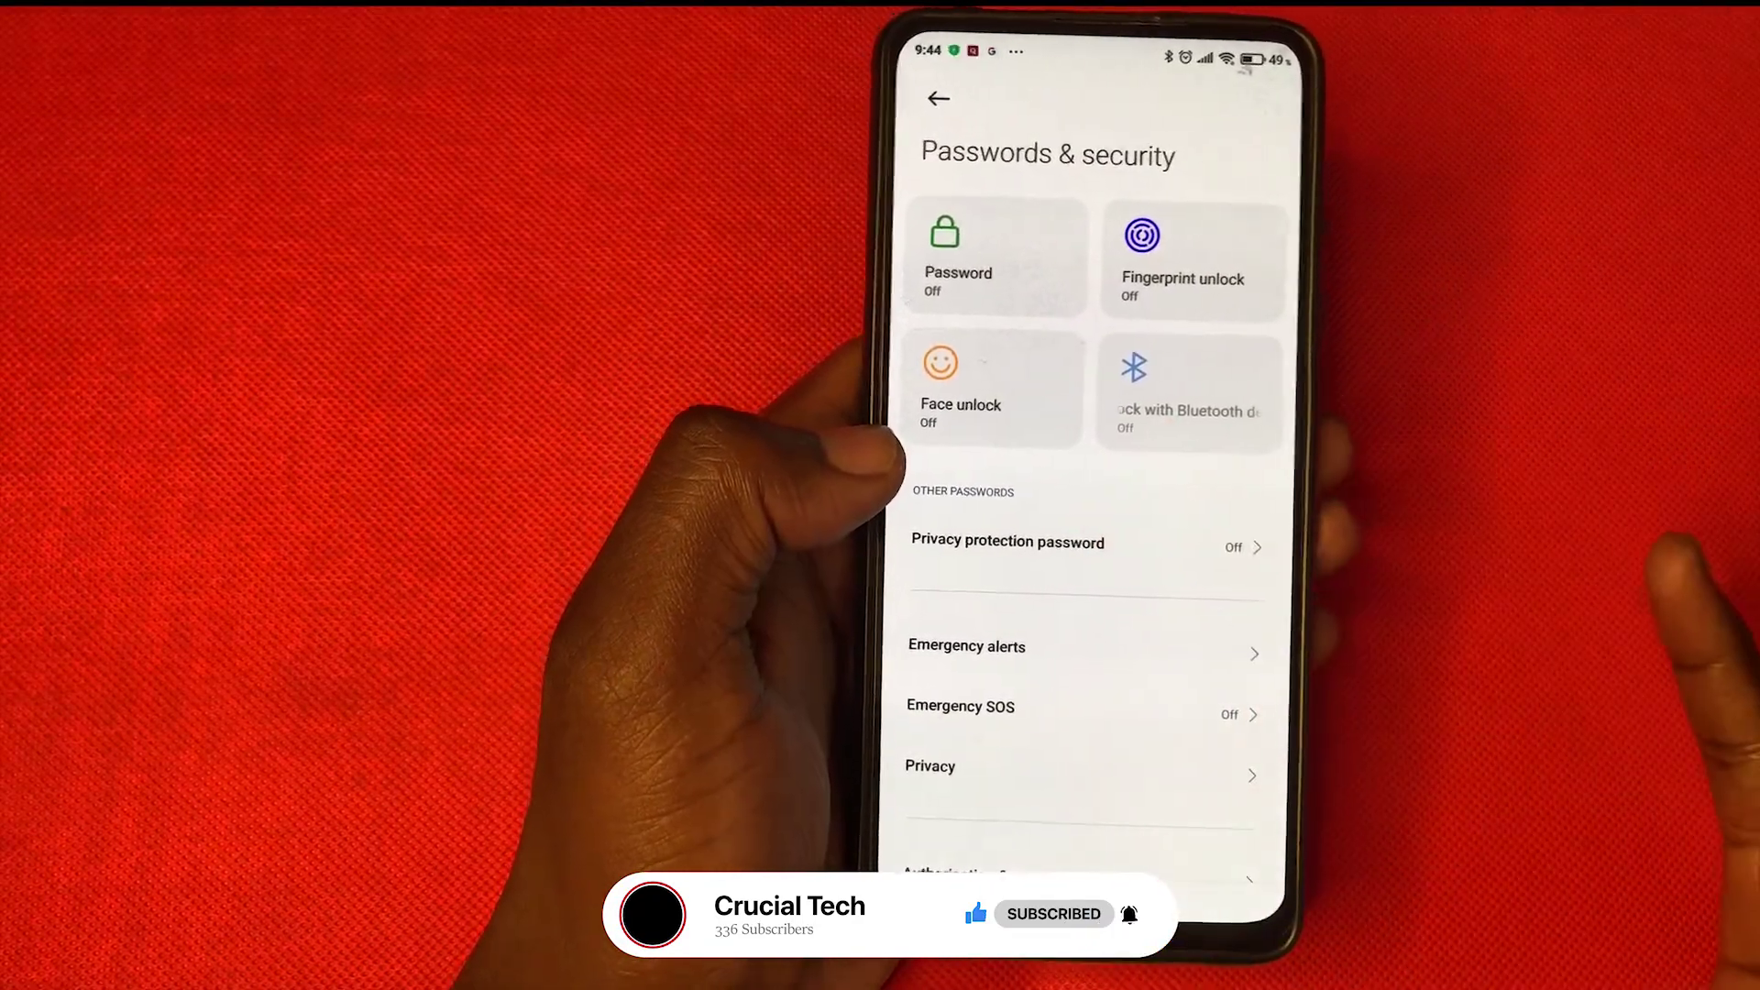
# - Scroll through Passwords & security, where password, fingerprint and face unlock are off
pyautogui.scroll(-3, 1081, 504)
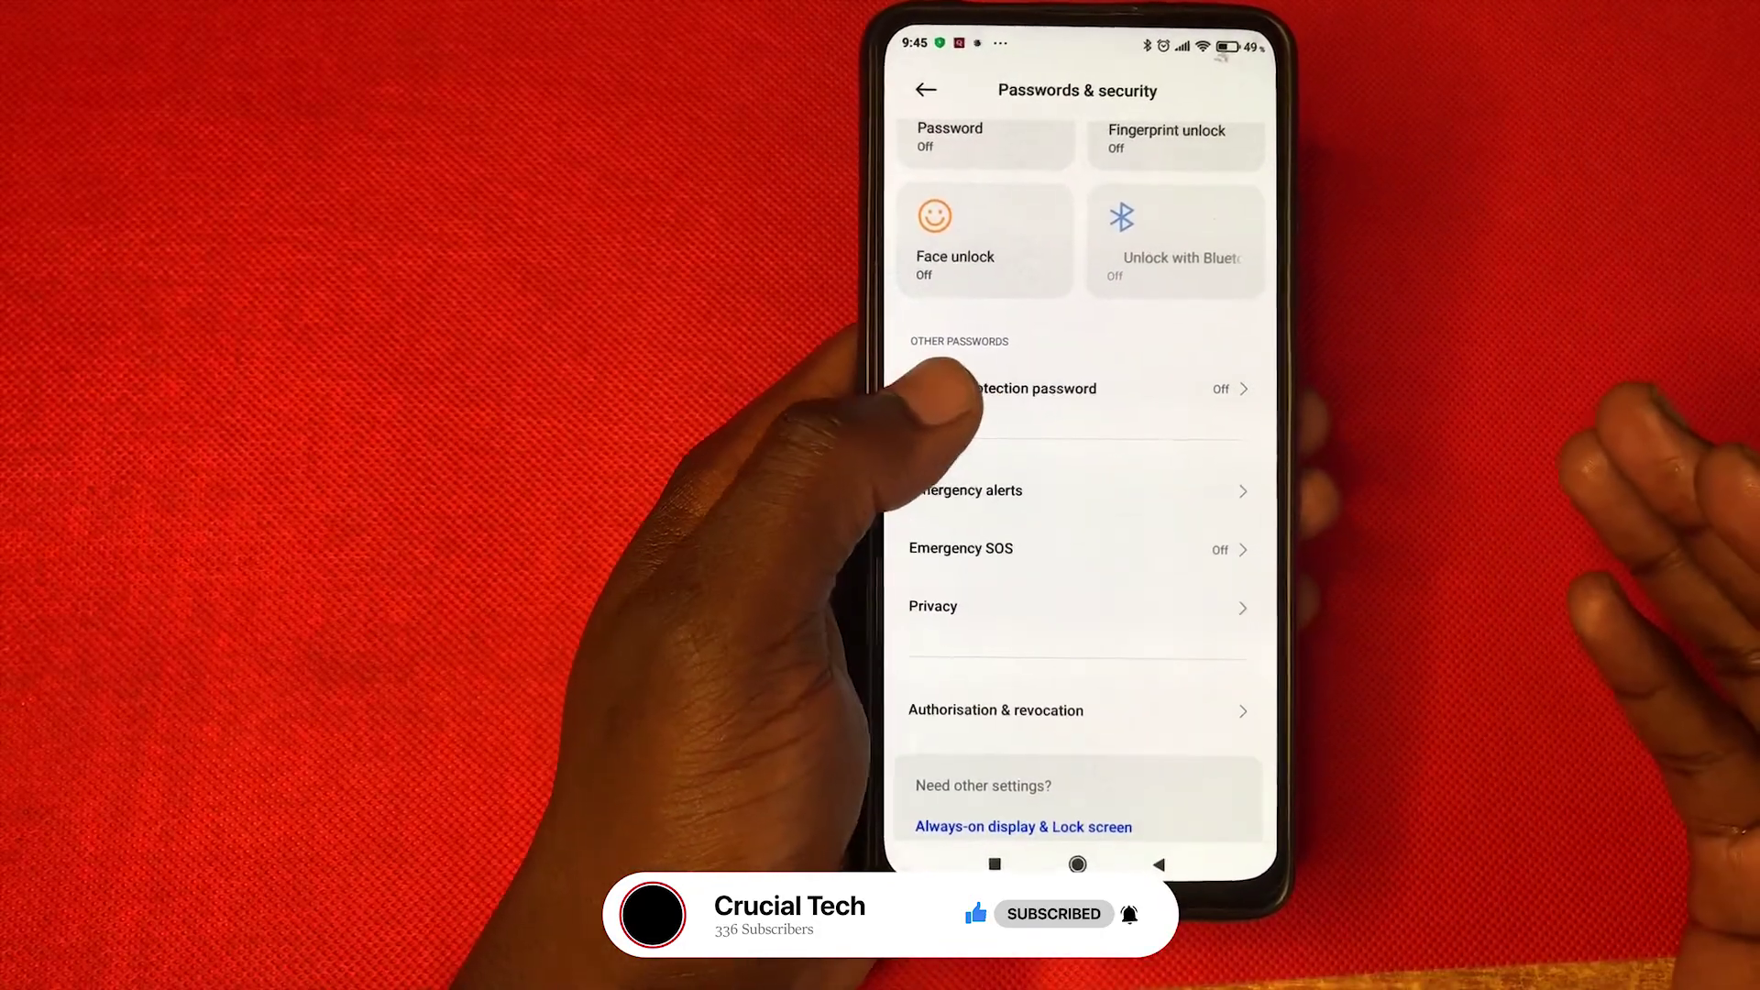
# - From the main Settings list, open About phone and tap MIUI version until 'You are now a developer!' appears
pyautogui.click(928, 92)
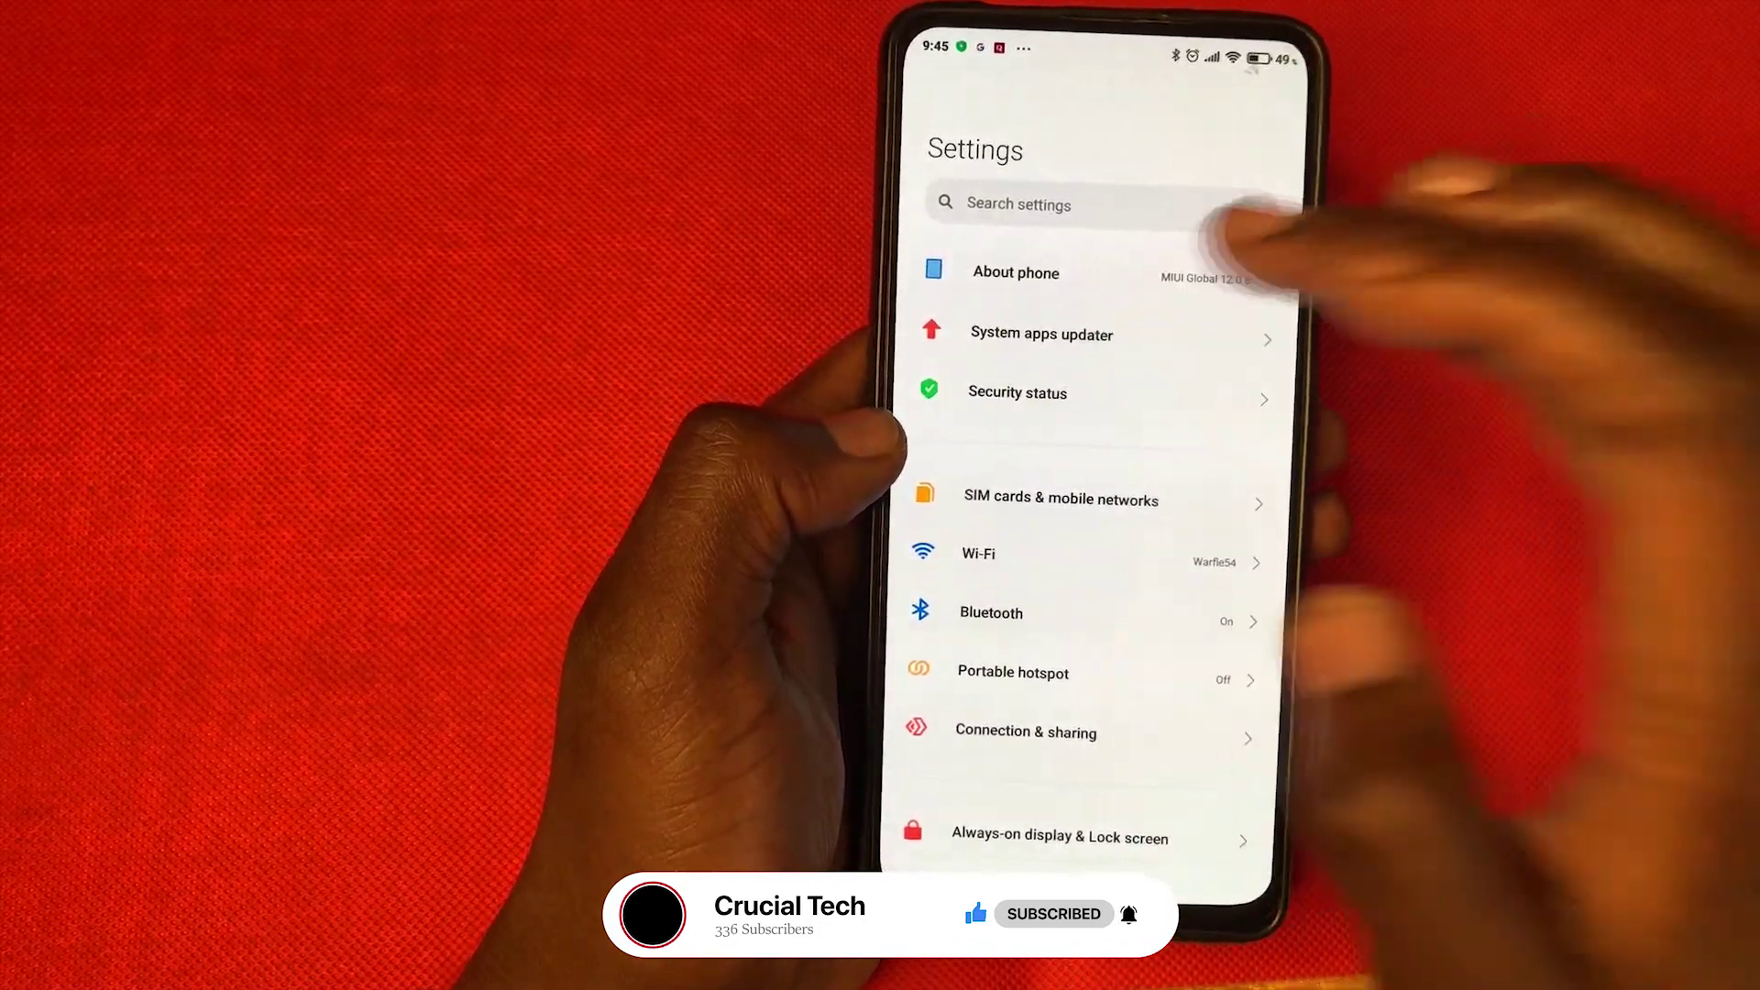
pyautogui.click(1210, 273)
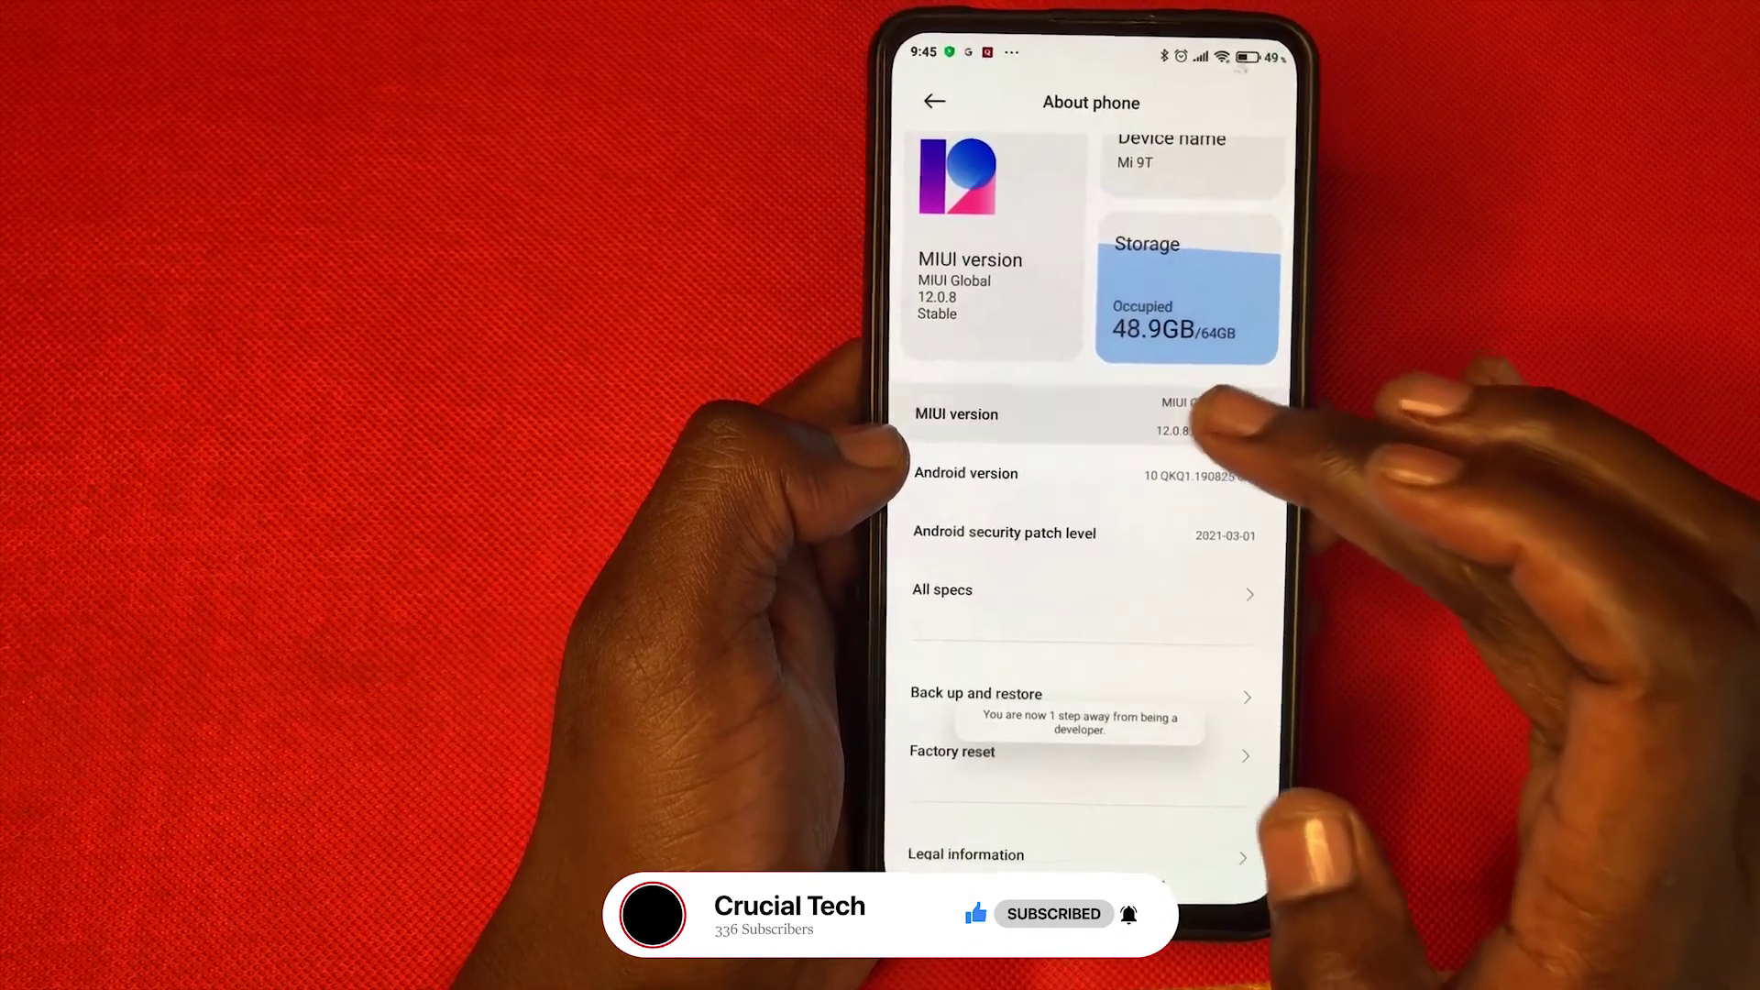
pyautogui.click(1201, 413)
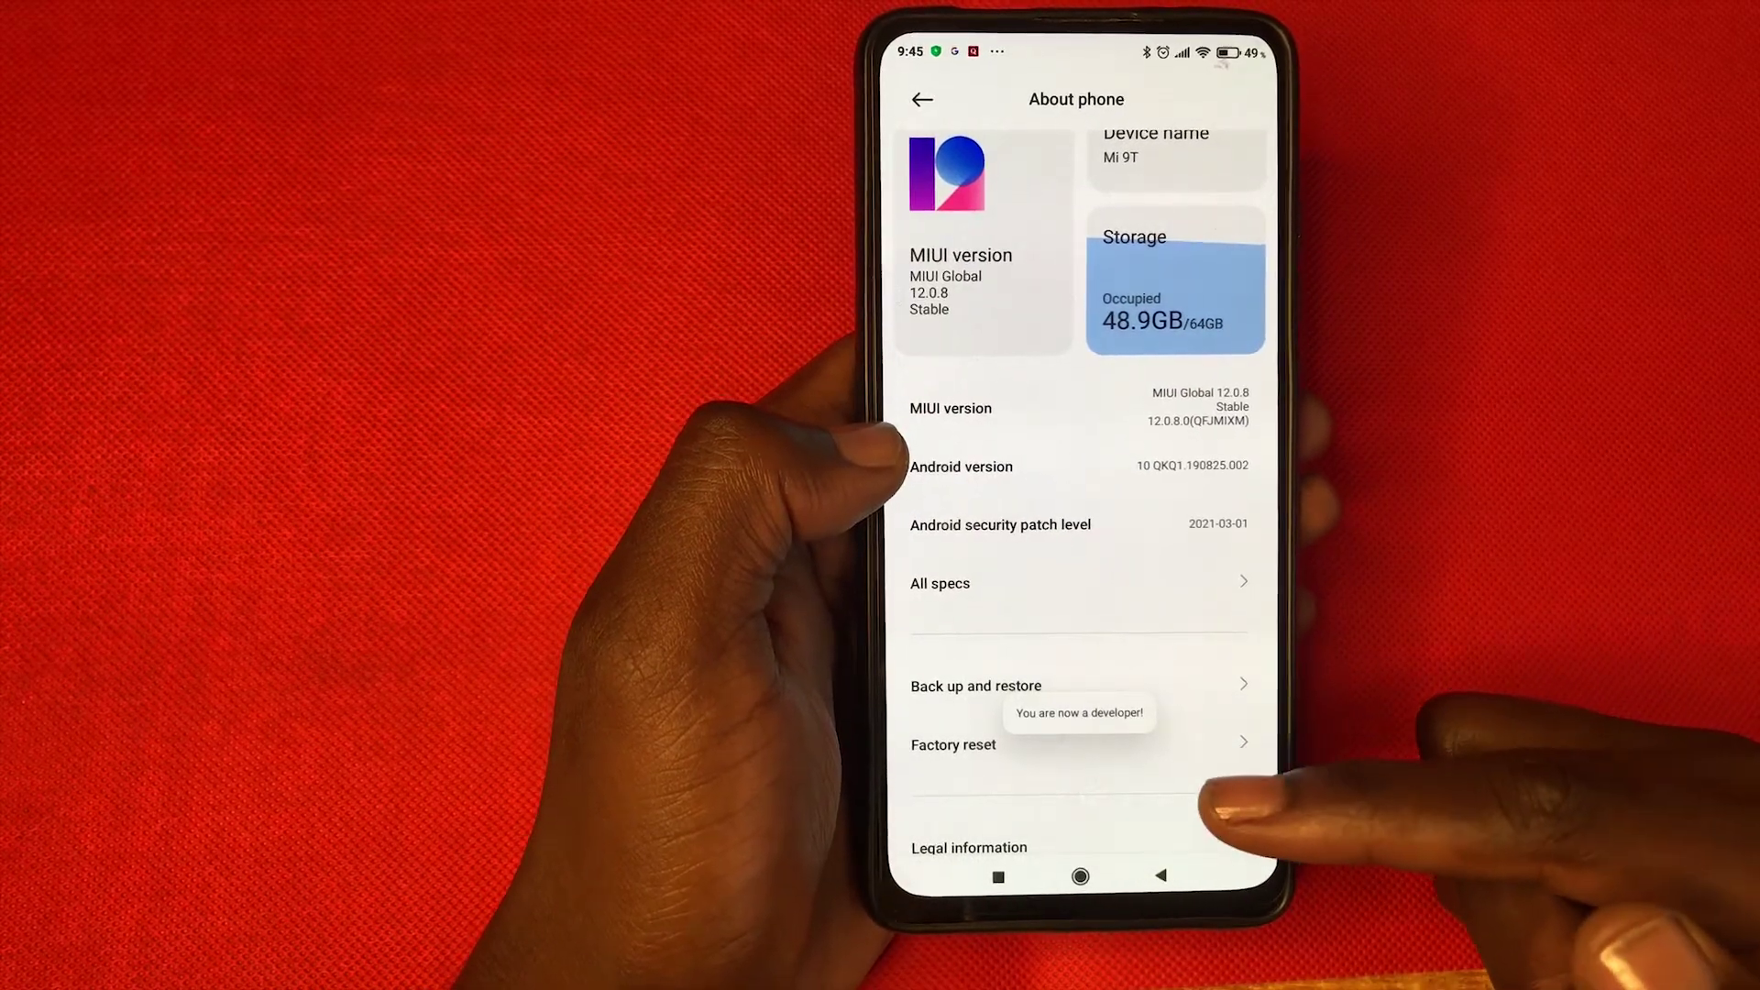
# - Open Developer options from the Additional settings page
pyautogui.scroll(-3, 1072, 550)
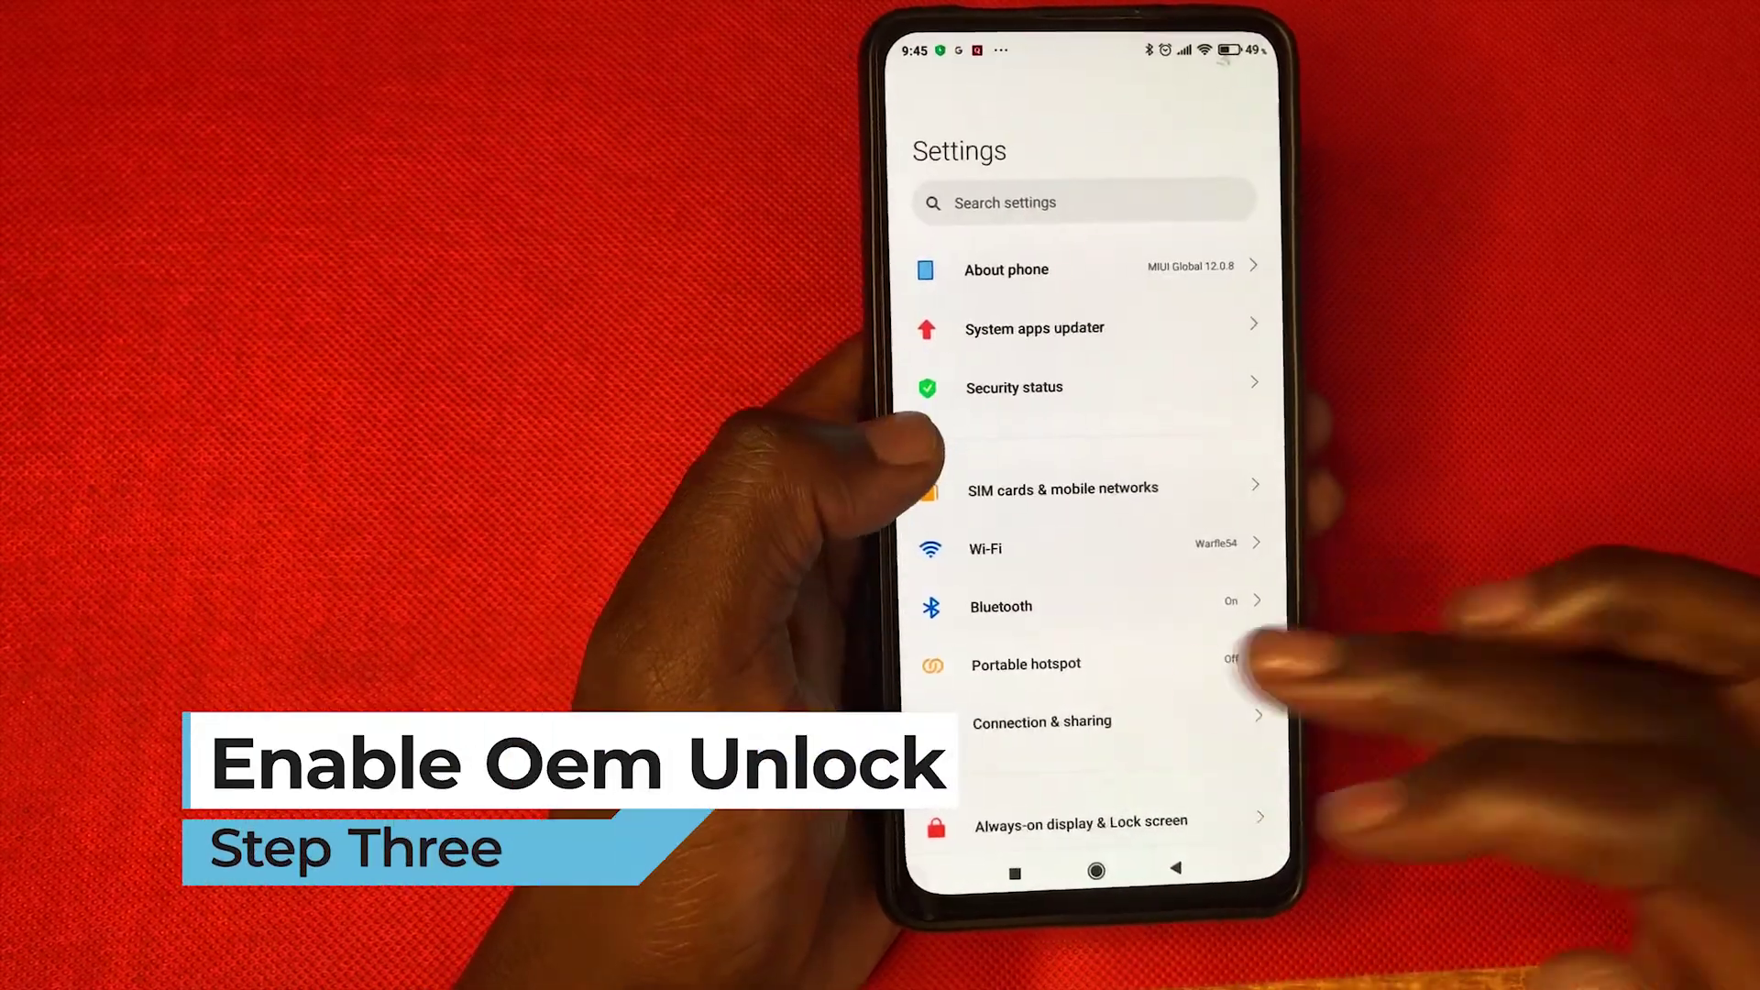
pyautogui.scroll(-2, 1192, 550)
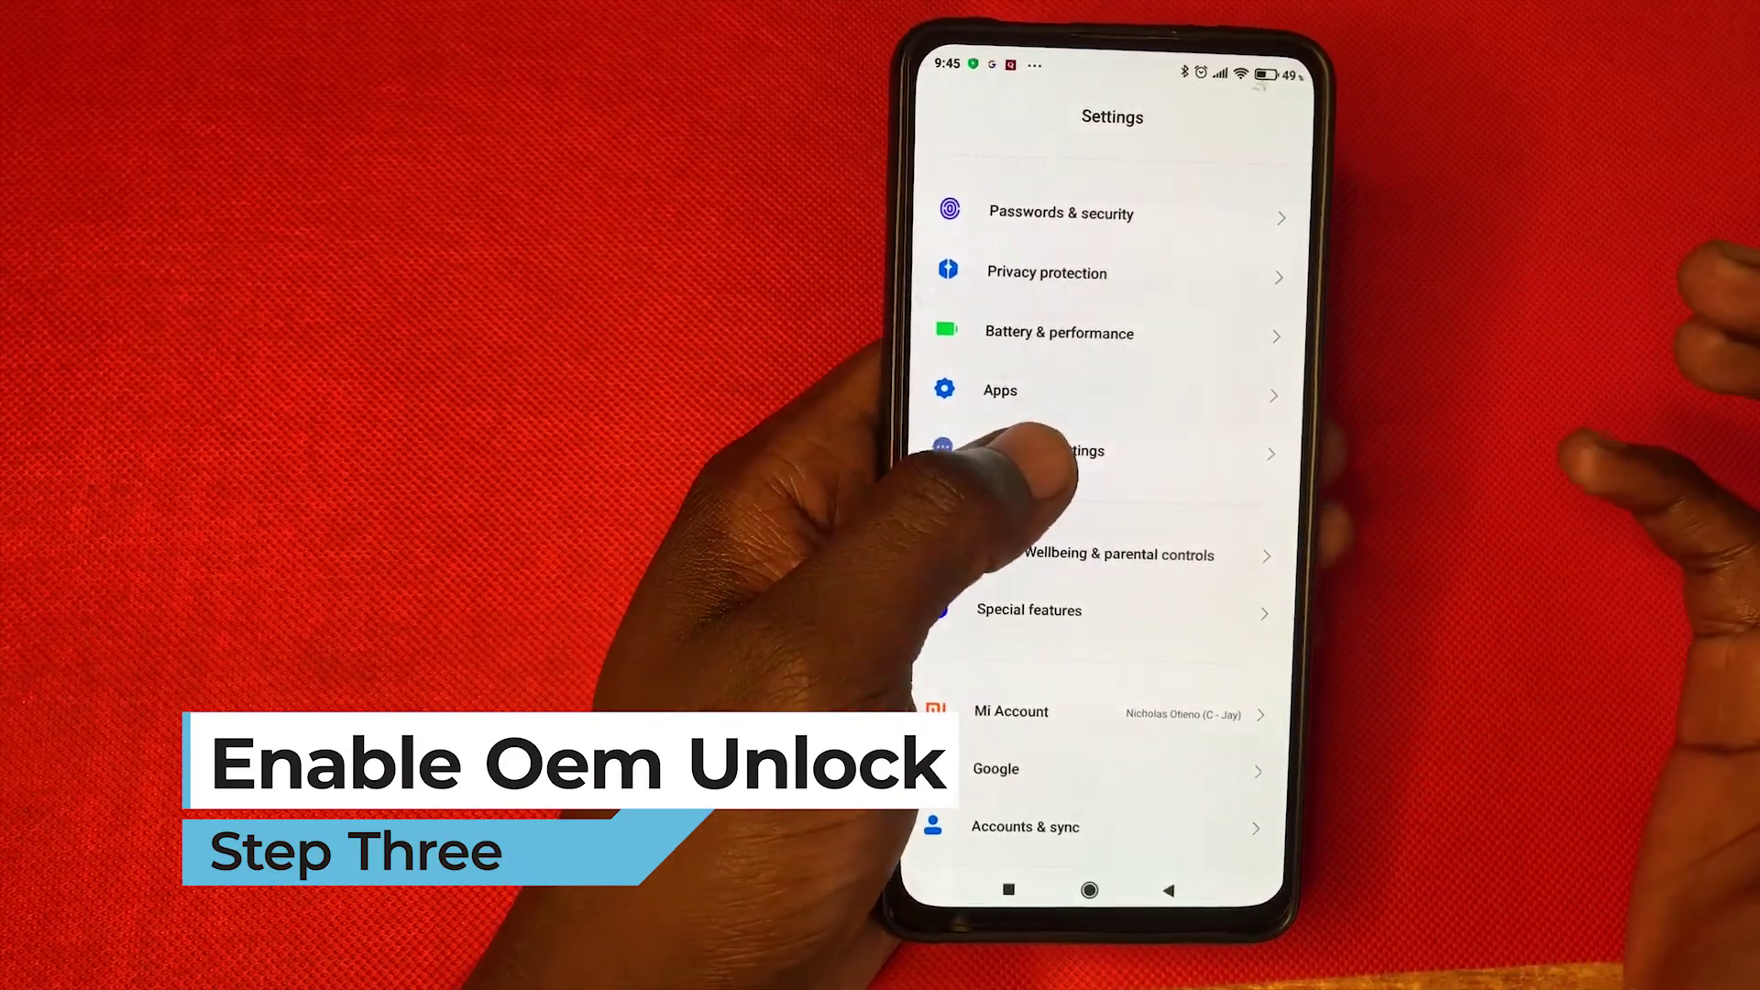
pyautogui.click(958, 450)
pyautogui.scroll(-3, 1100, 550)
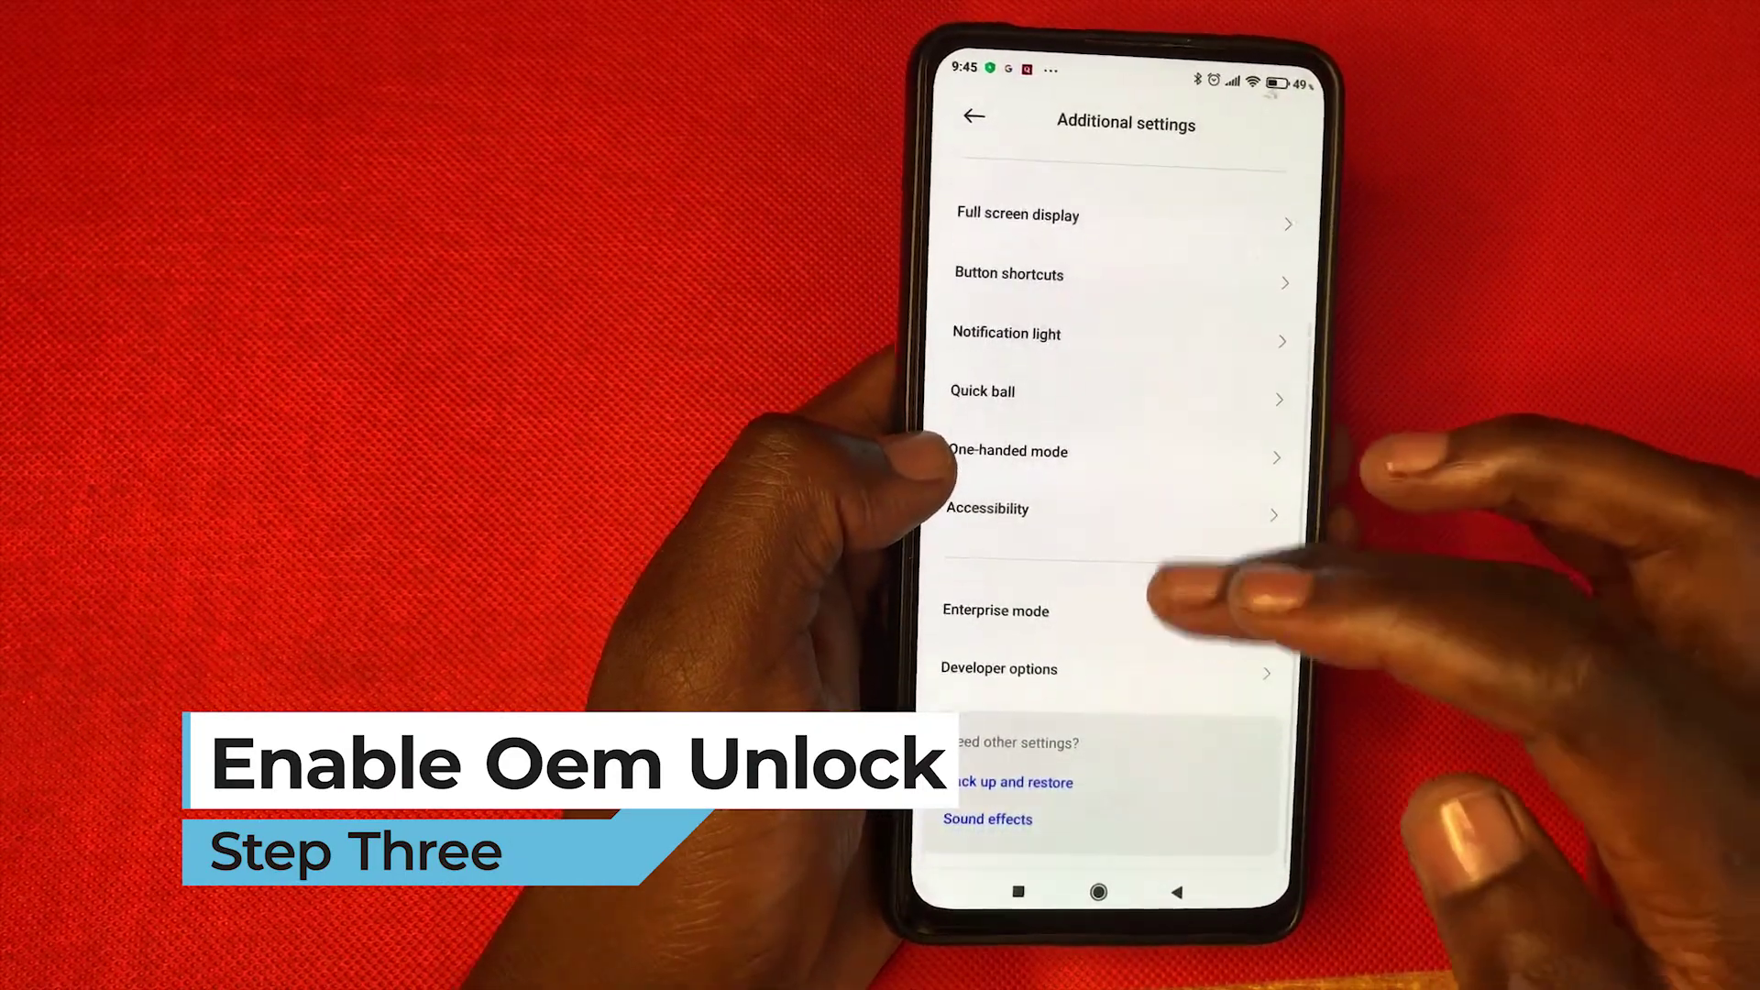
pyautogui.click(1100, 658)
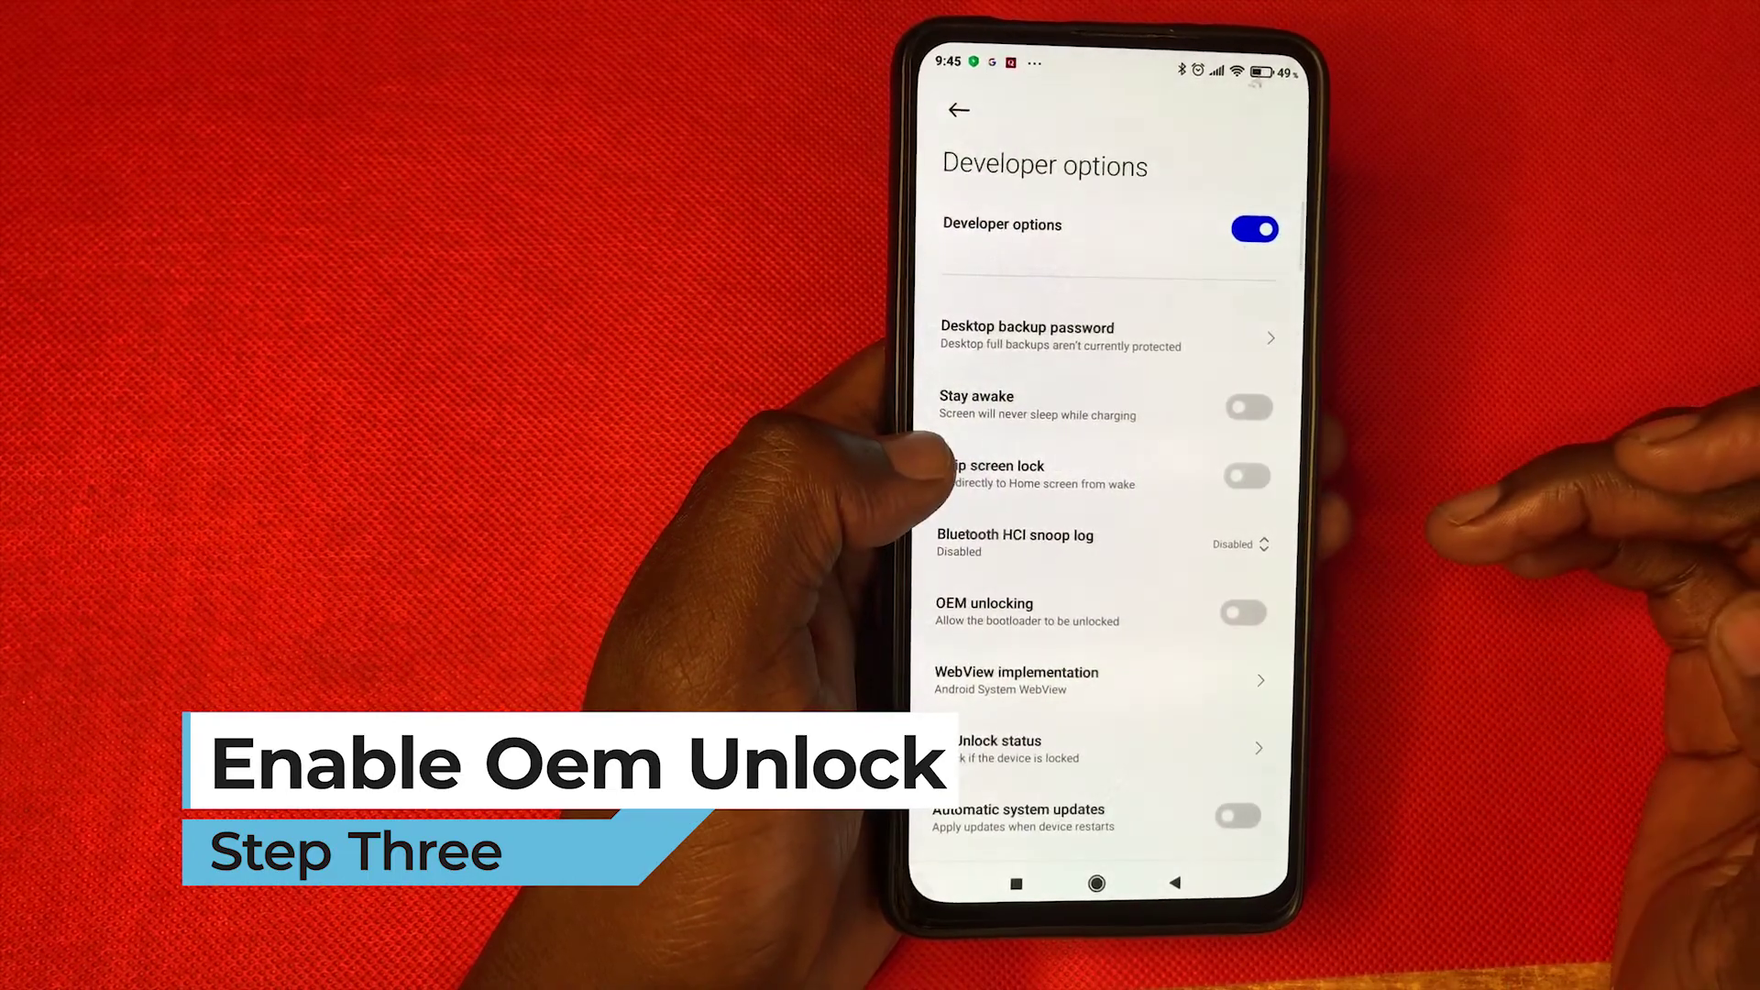
# - Switch on OEM unlocking and confirm with Enable
pyautogui.scroll(-5, 1114, 513)
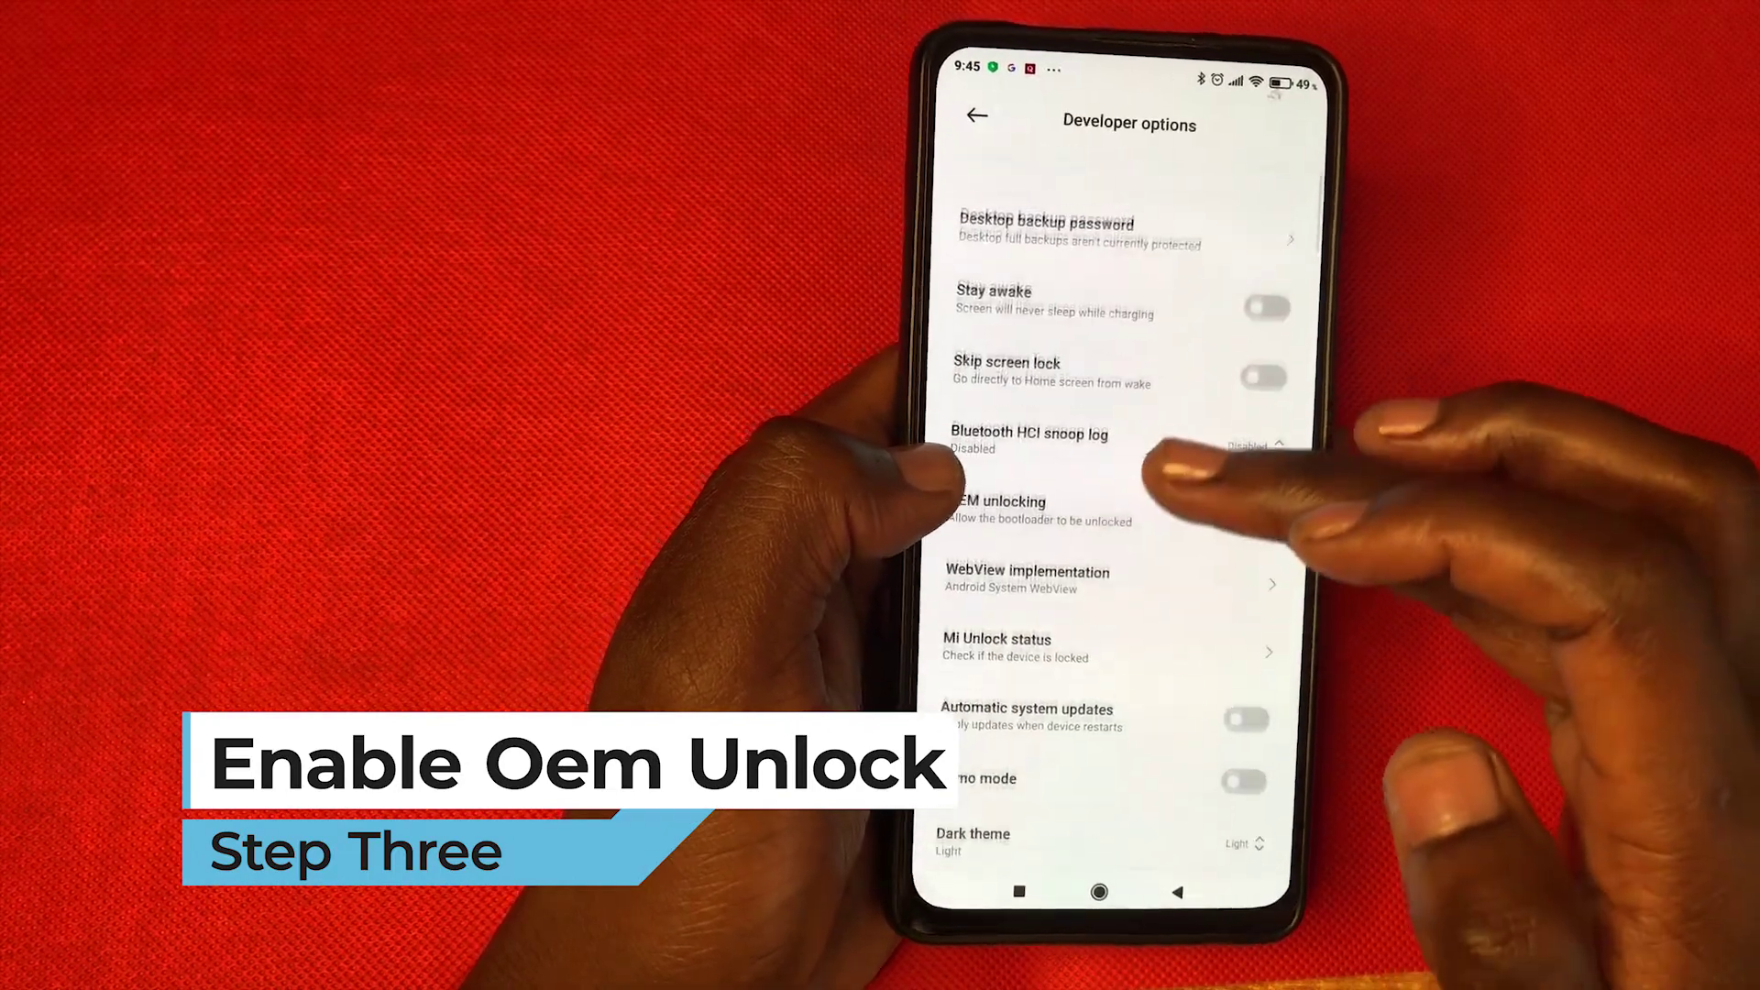
pyautogui.scroll(-10, 1114, 514)
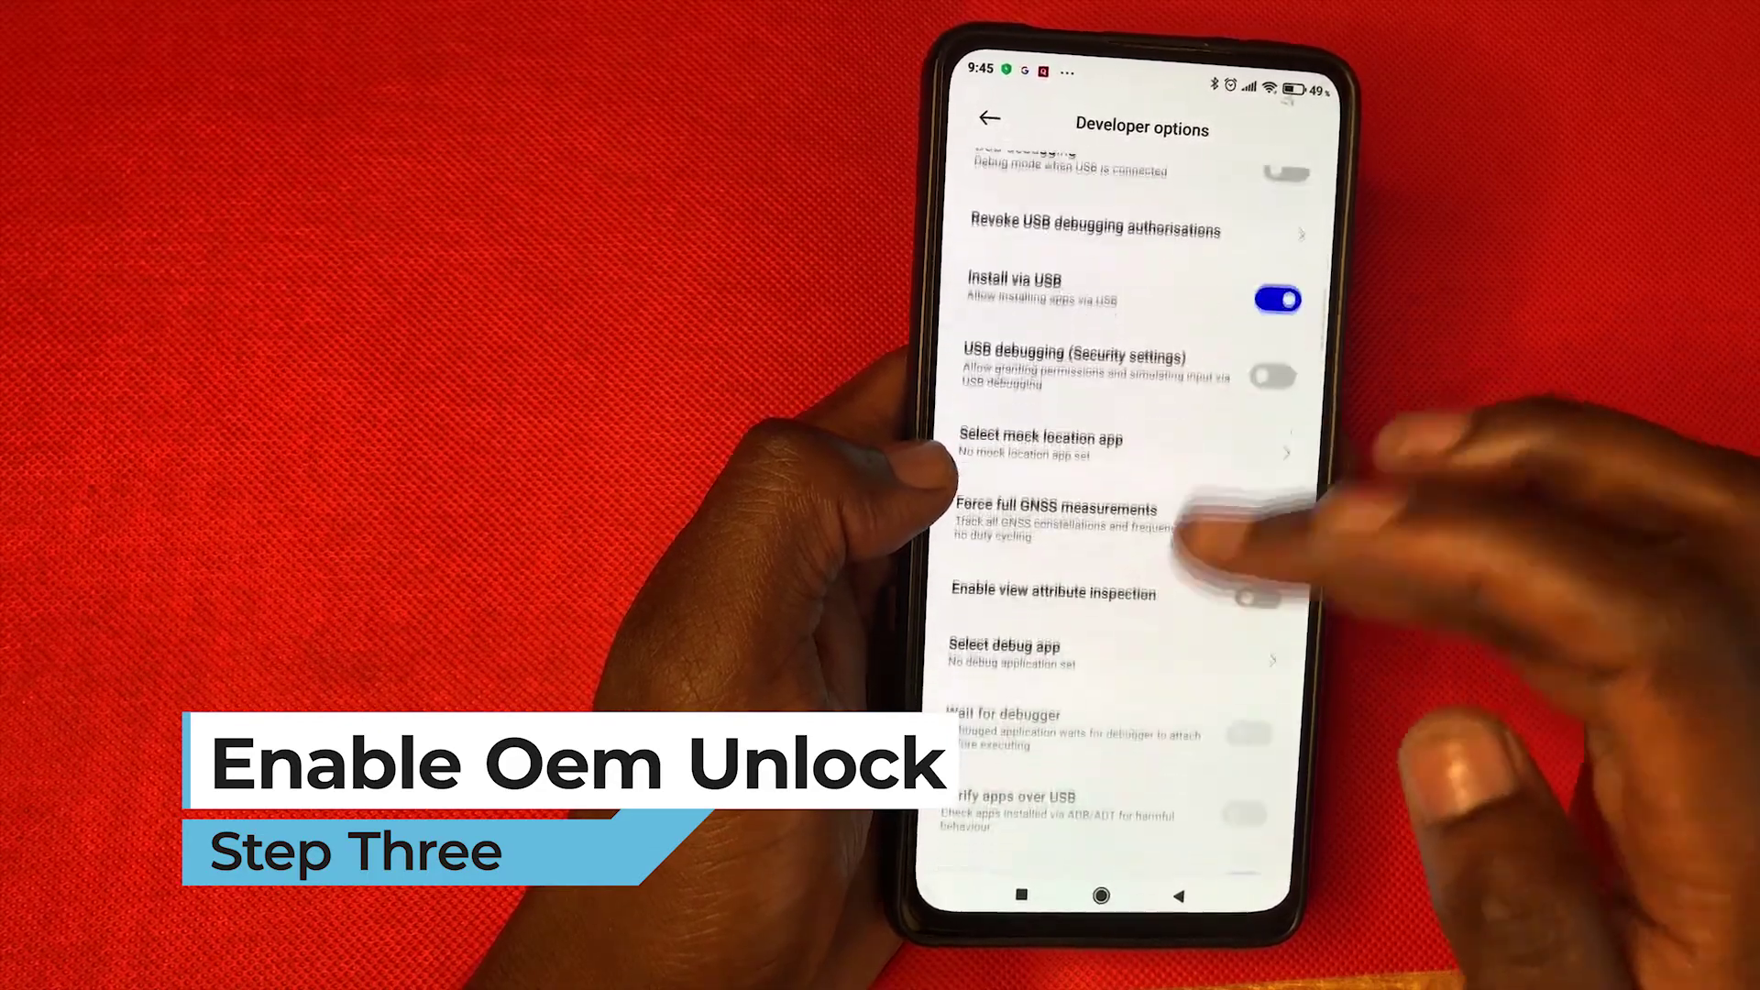
pyautogui.scroll(5, 1114, 513)
pyautogui.scroll(5, 1114, 514)
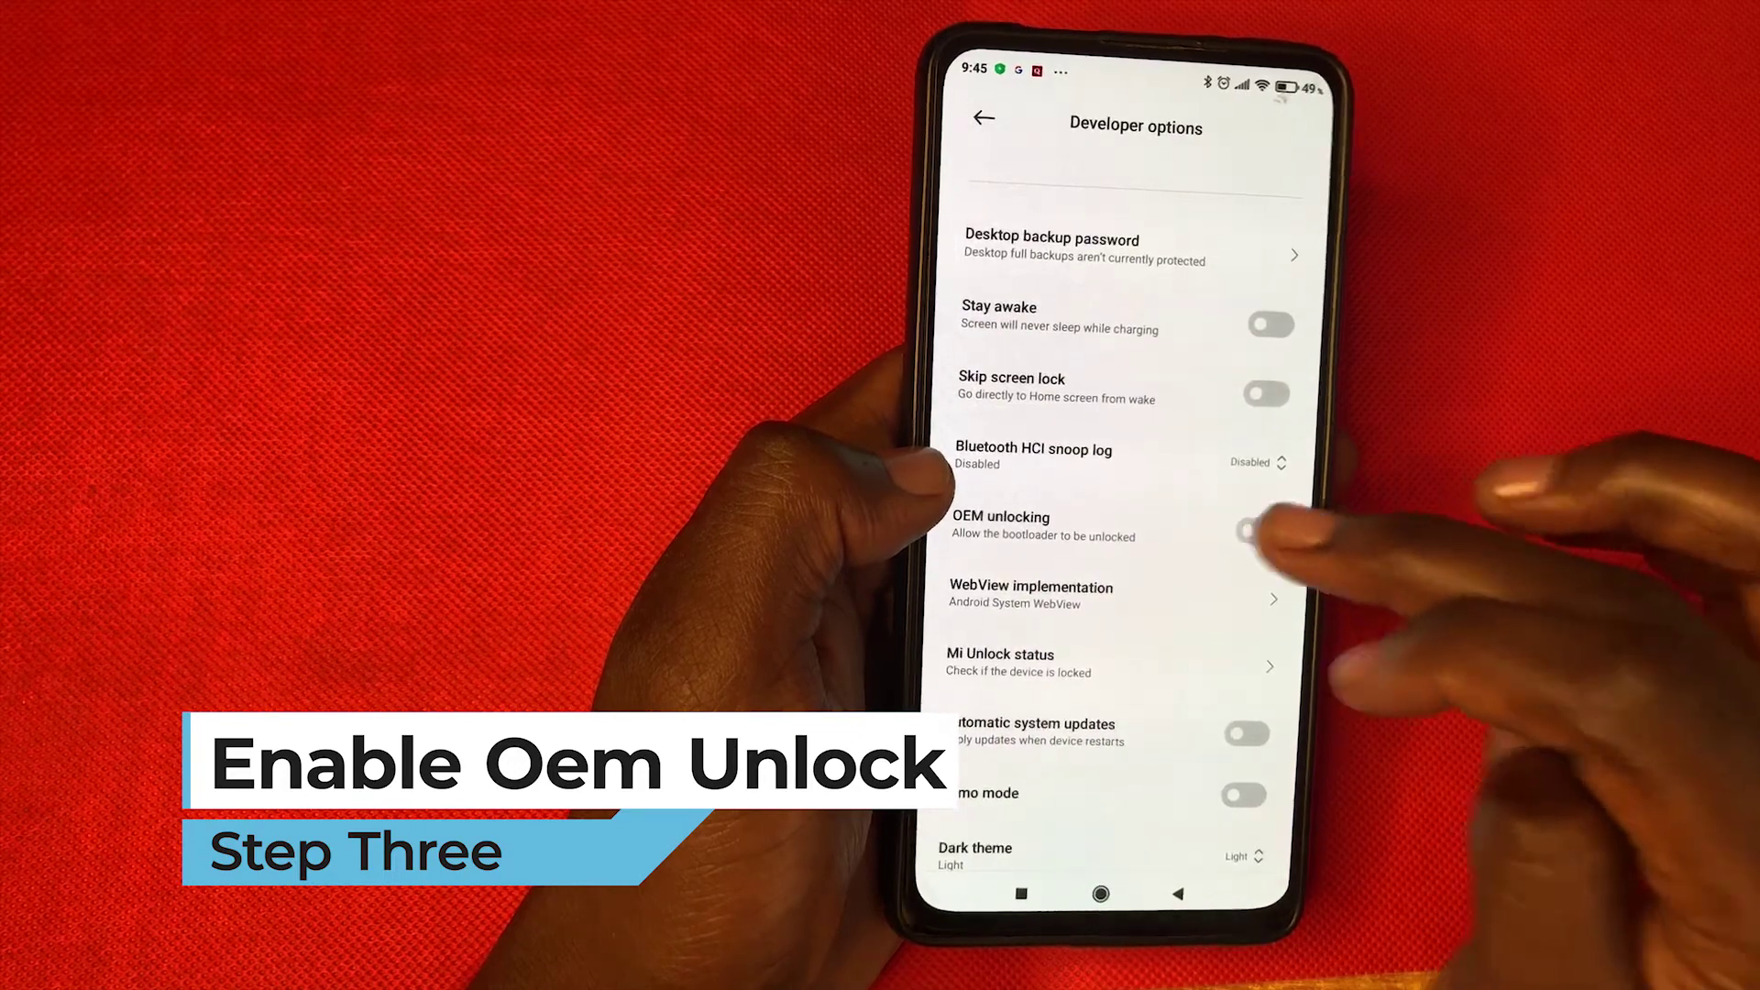
pyautogui.click(1259, 532)
pyautogui.click(1183, 813)
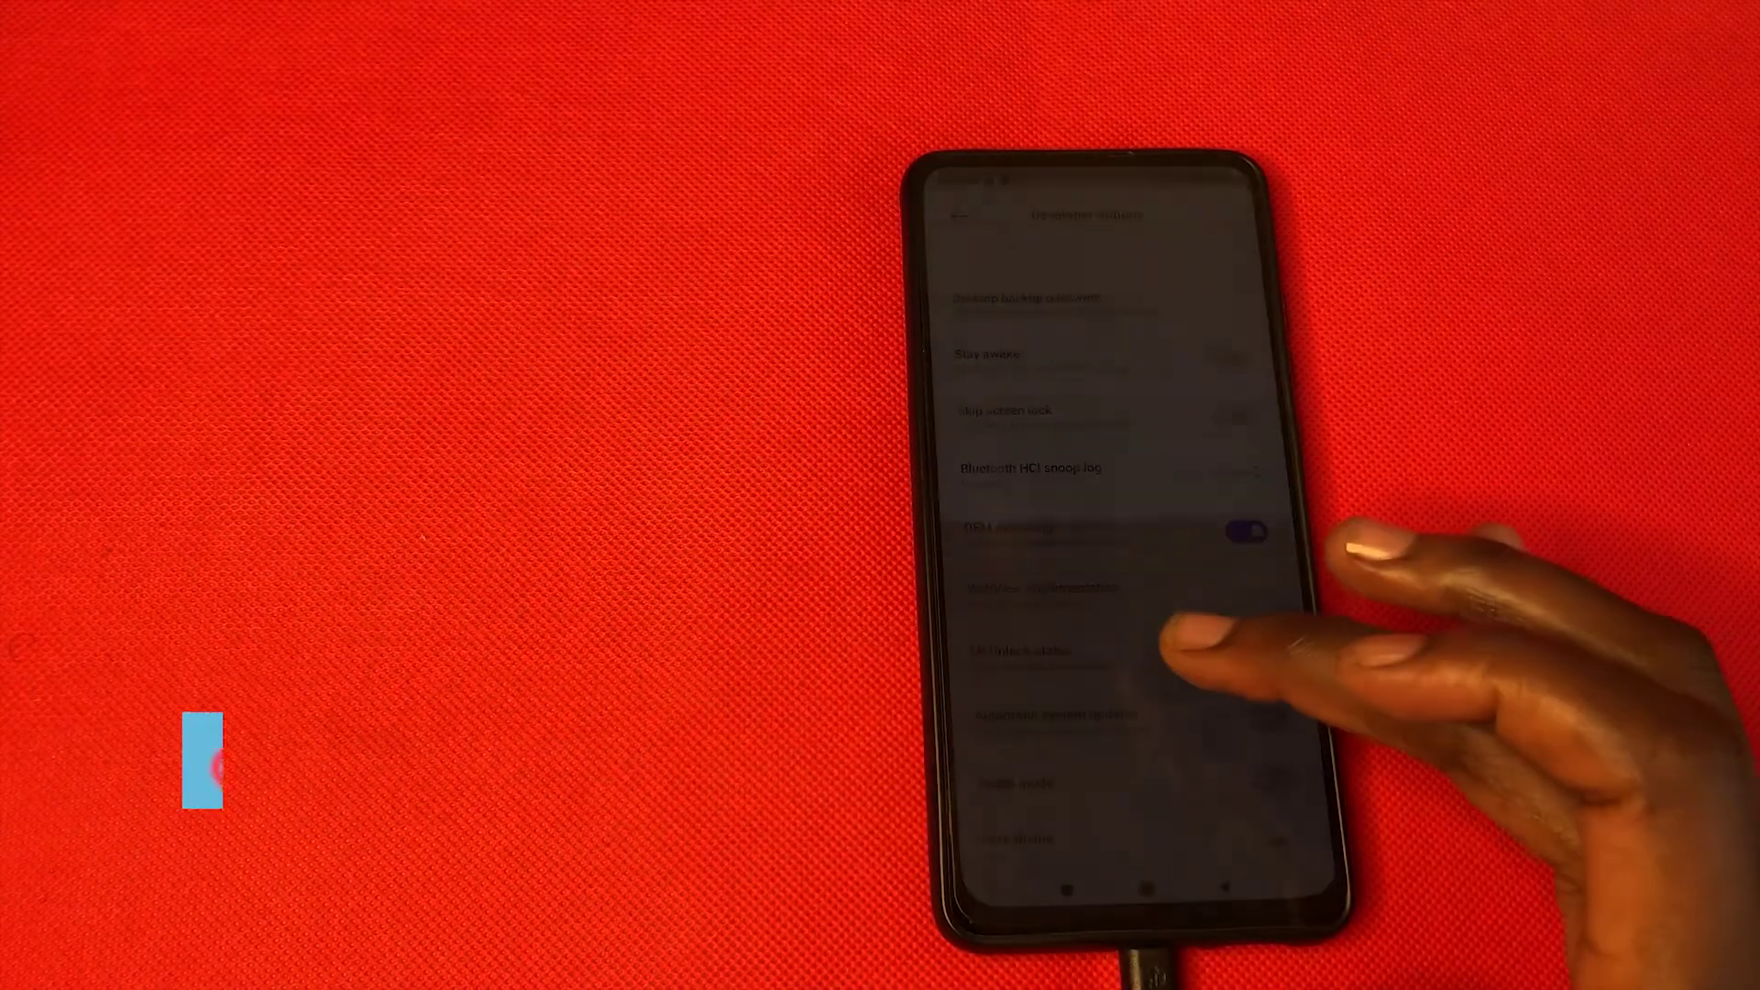
# - In Mi Unlock status, agree to the permissions and choose 'Add account and device'
pyautogui.click(1229, 641)
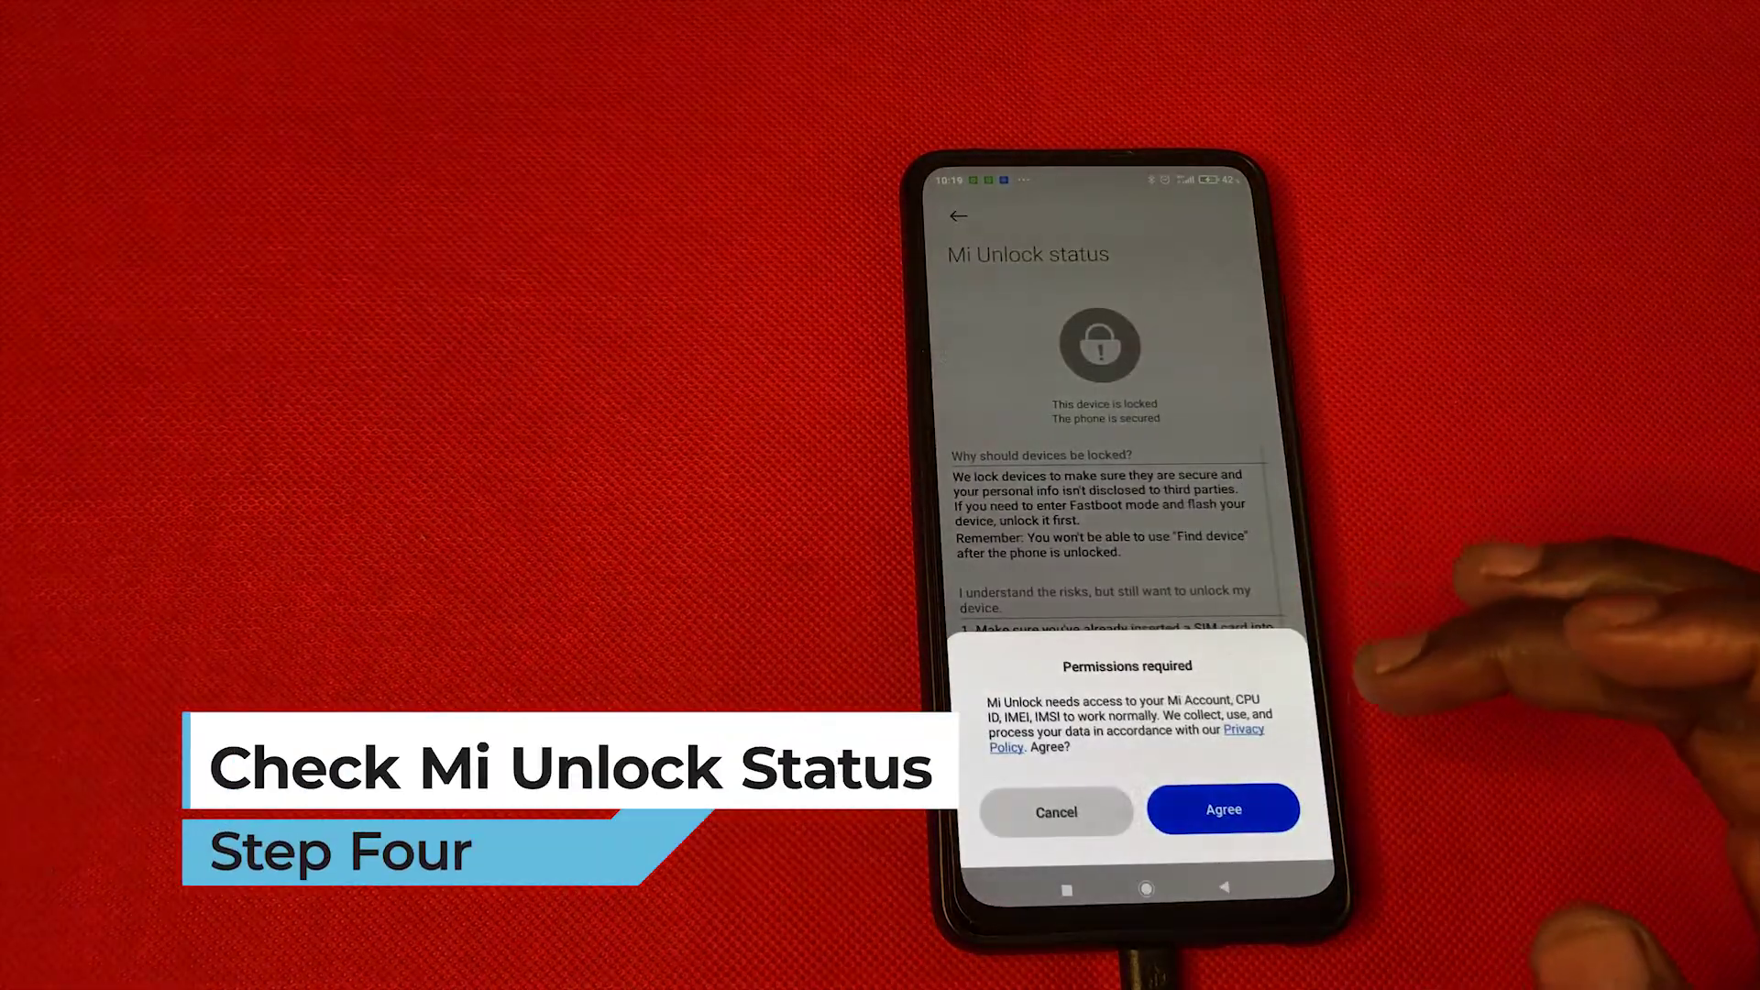
pyautogui.click(1220, 810)
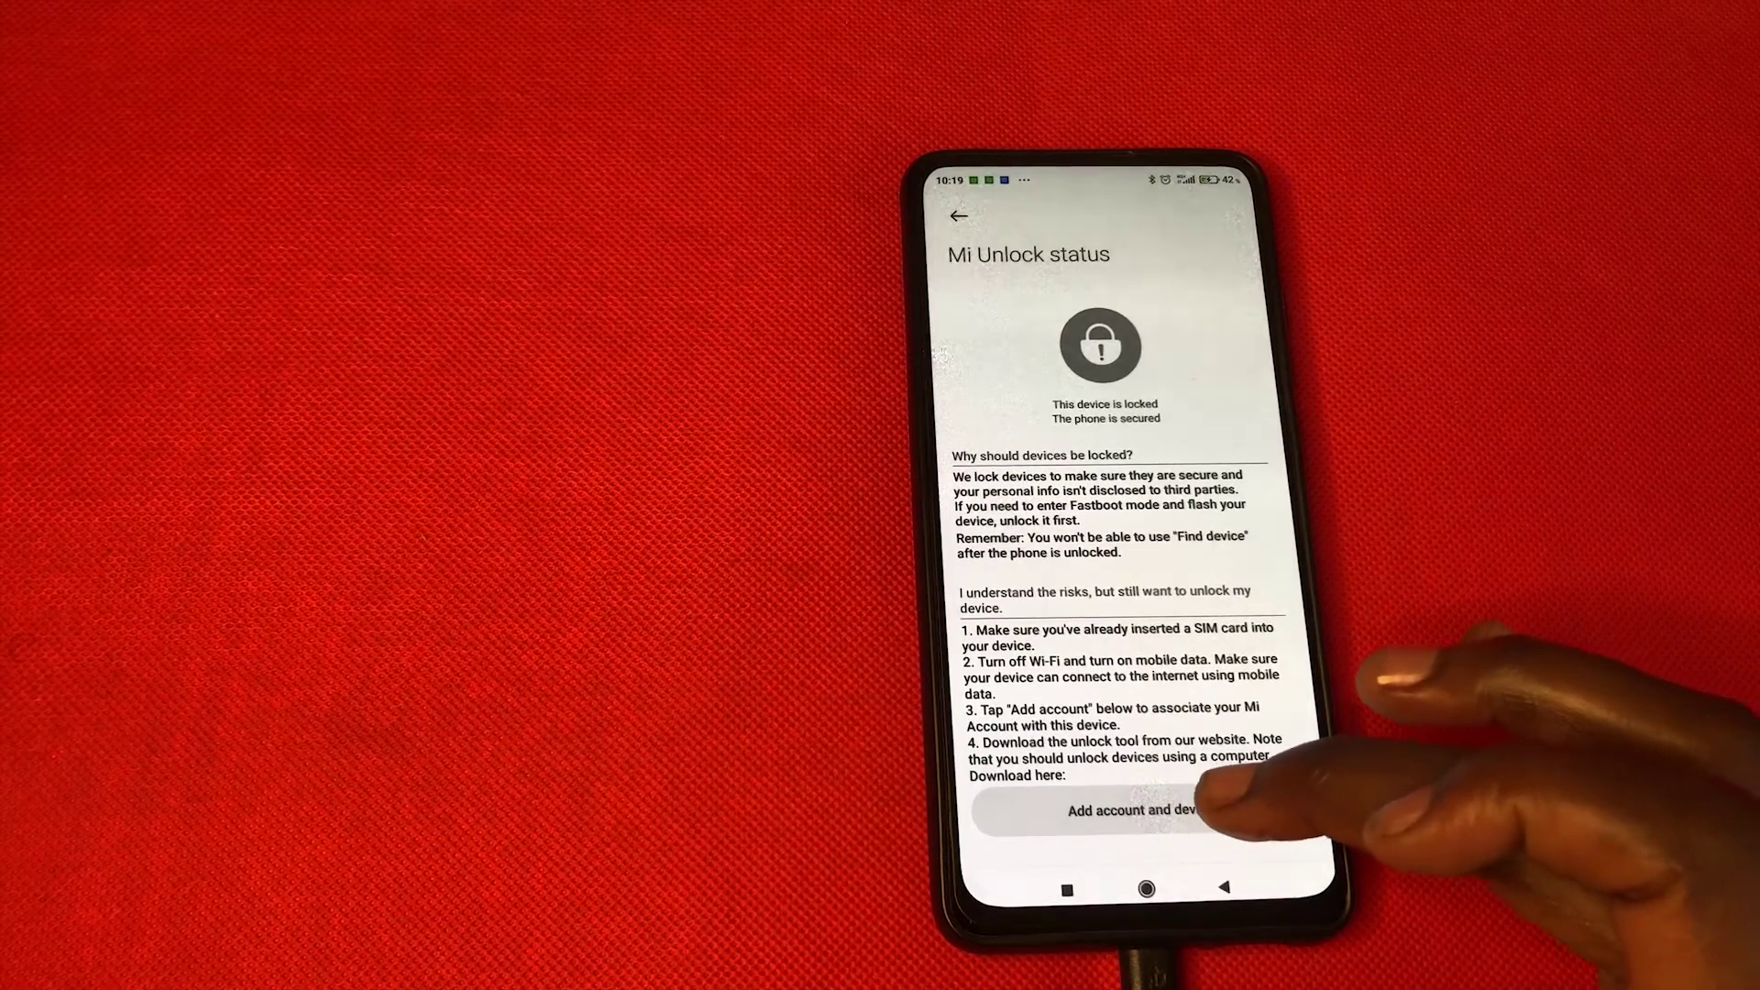
pyautogui.click(1192, 810)
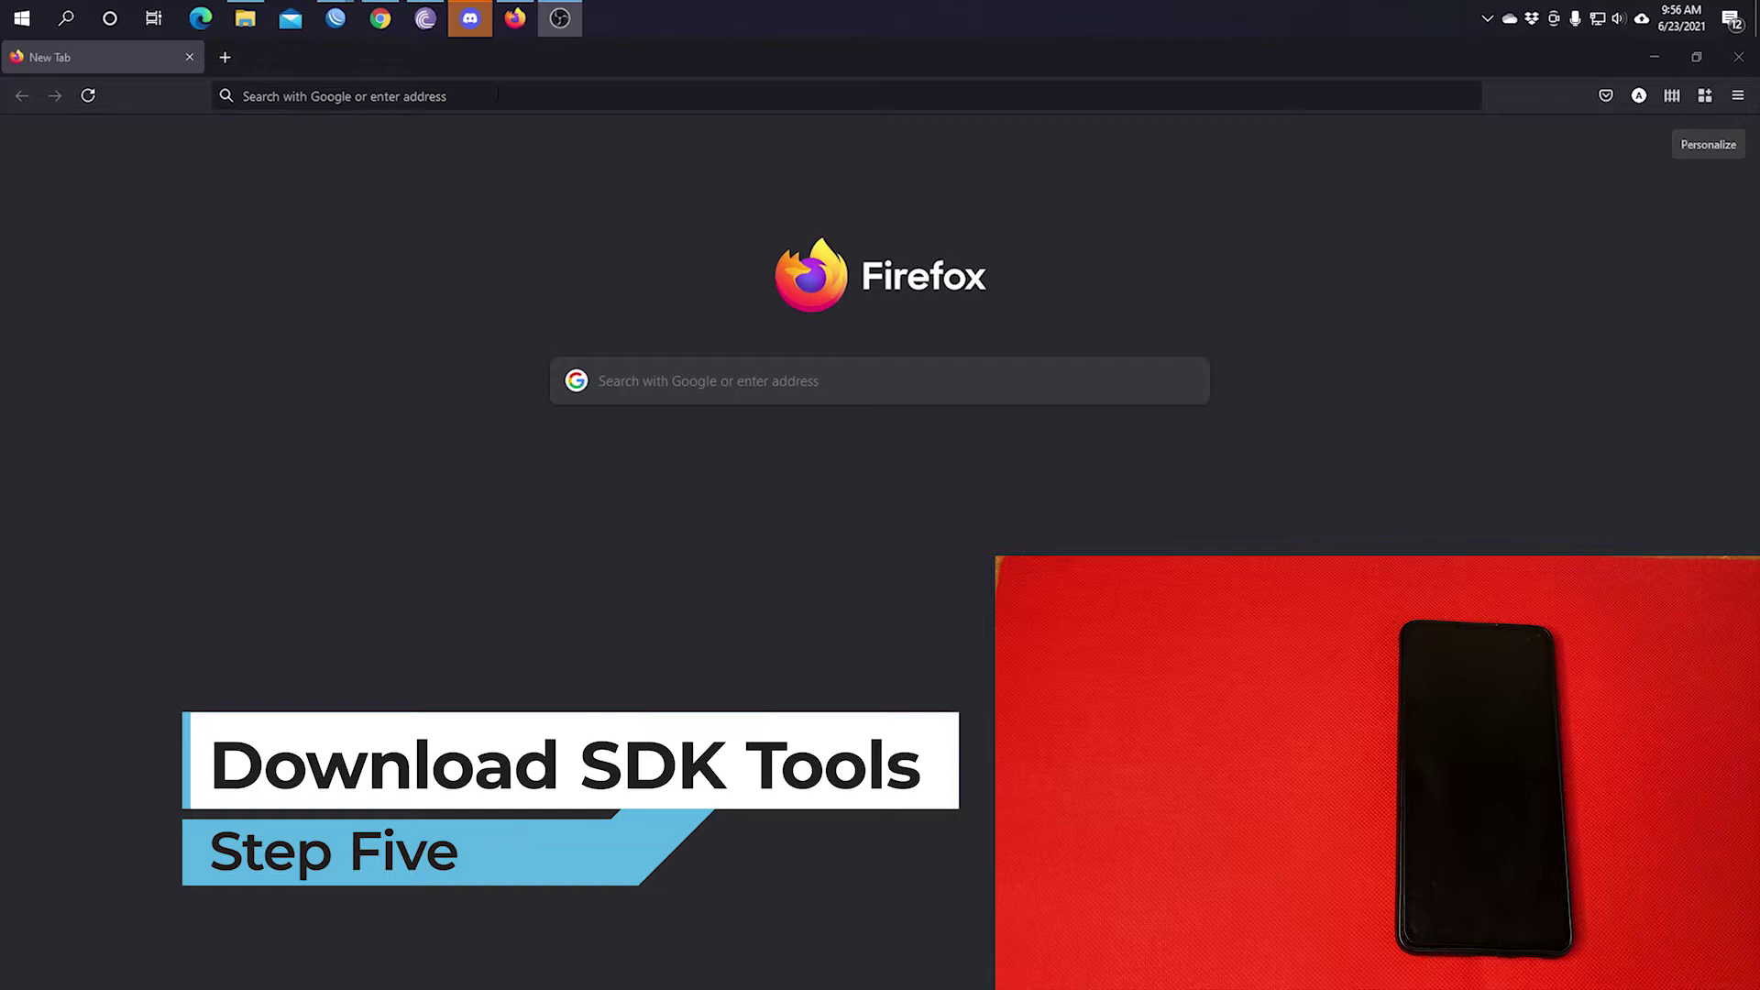
# - Load the SDK Platform-Tools release notes page from the pasted address
pyautogui.click(498, 94)
pyautogui.write('https://developer.android.com/studio/releases/platform-tools')
pyautogui.press('Return')
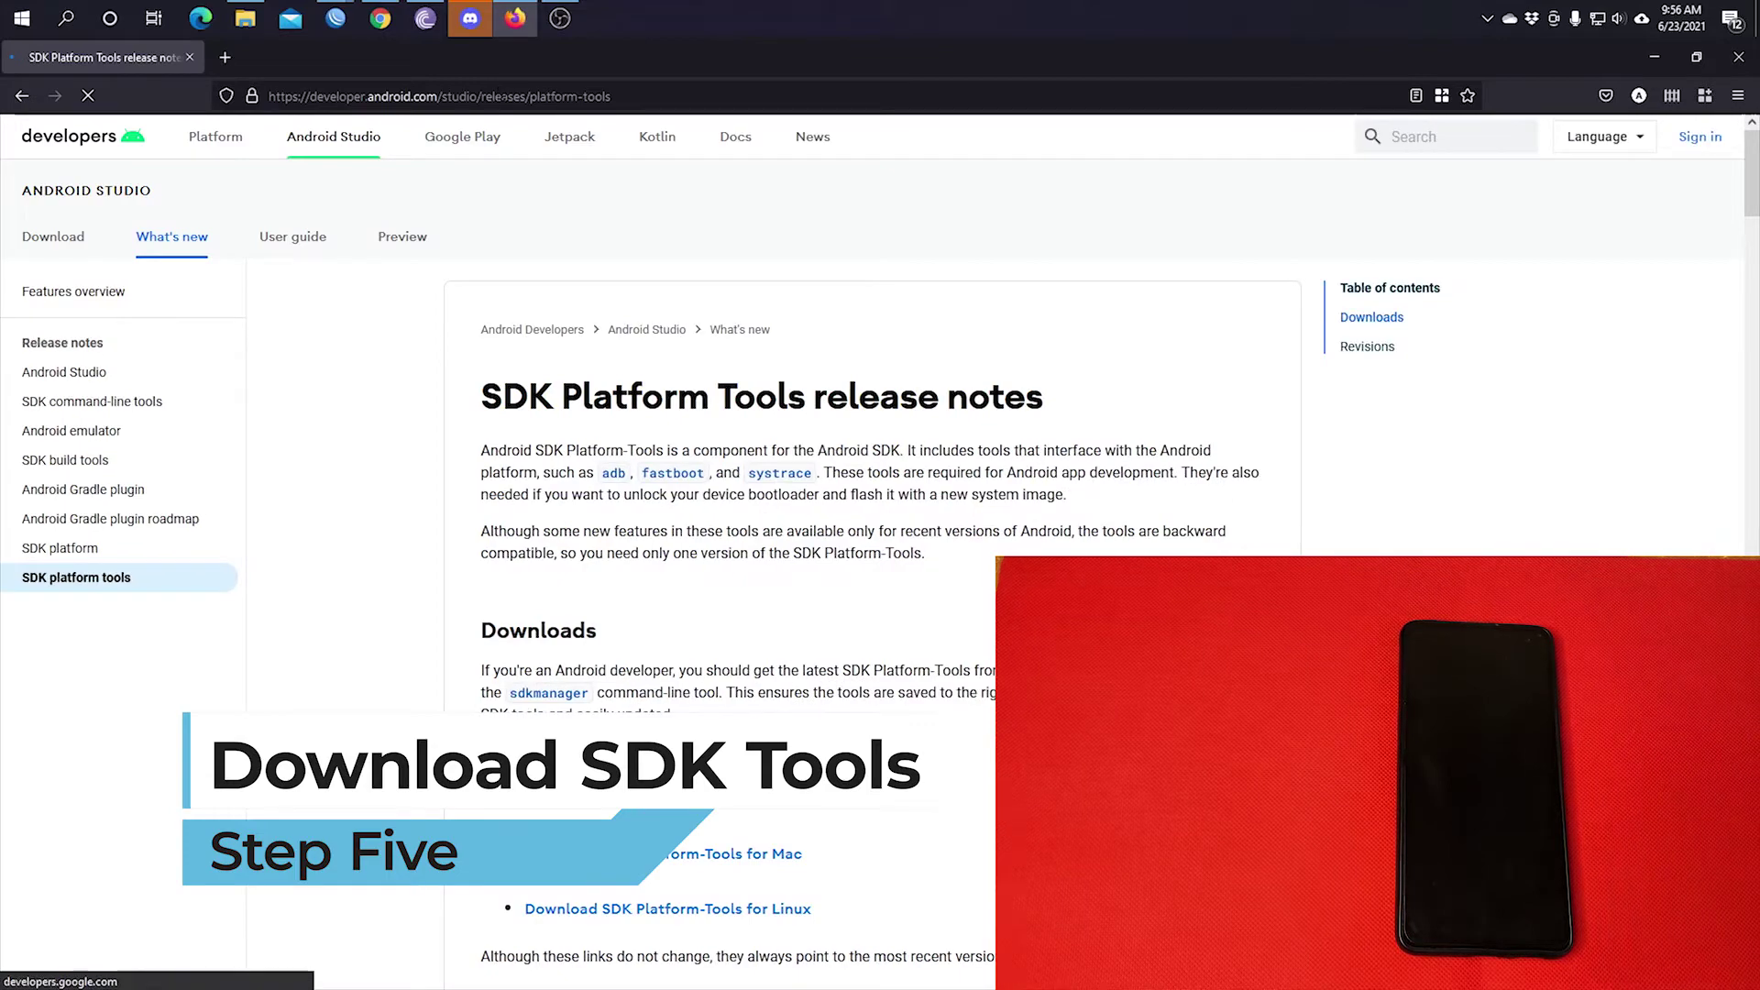
pyautogui.scroll(-3, 733, 303)
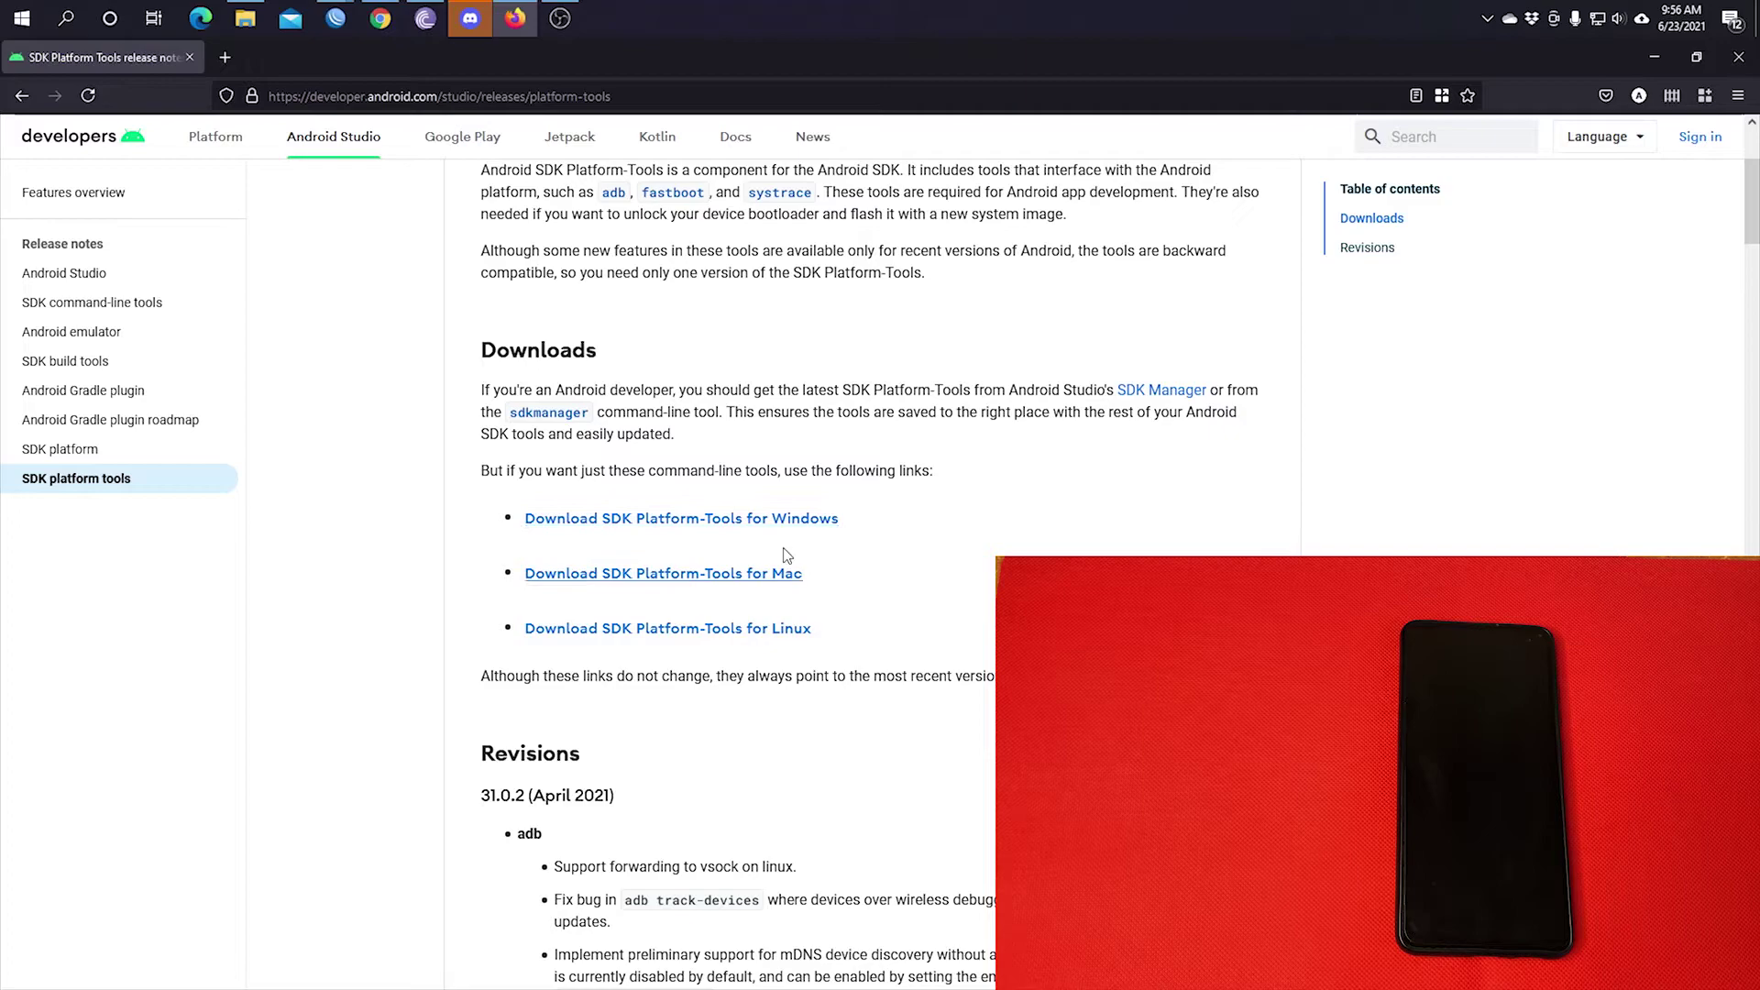
# - Accept the license and download platform-tools_r31.0.2-windows.zip, opening it with WinRAR
pyautogui.click(785, 521)
pyautogui.scroll(-20, 583, 788)
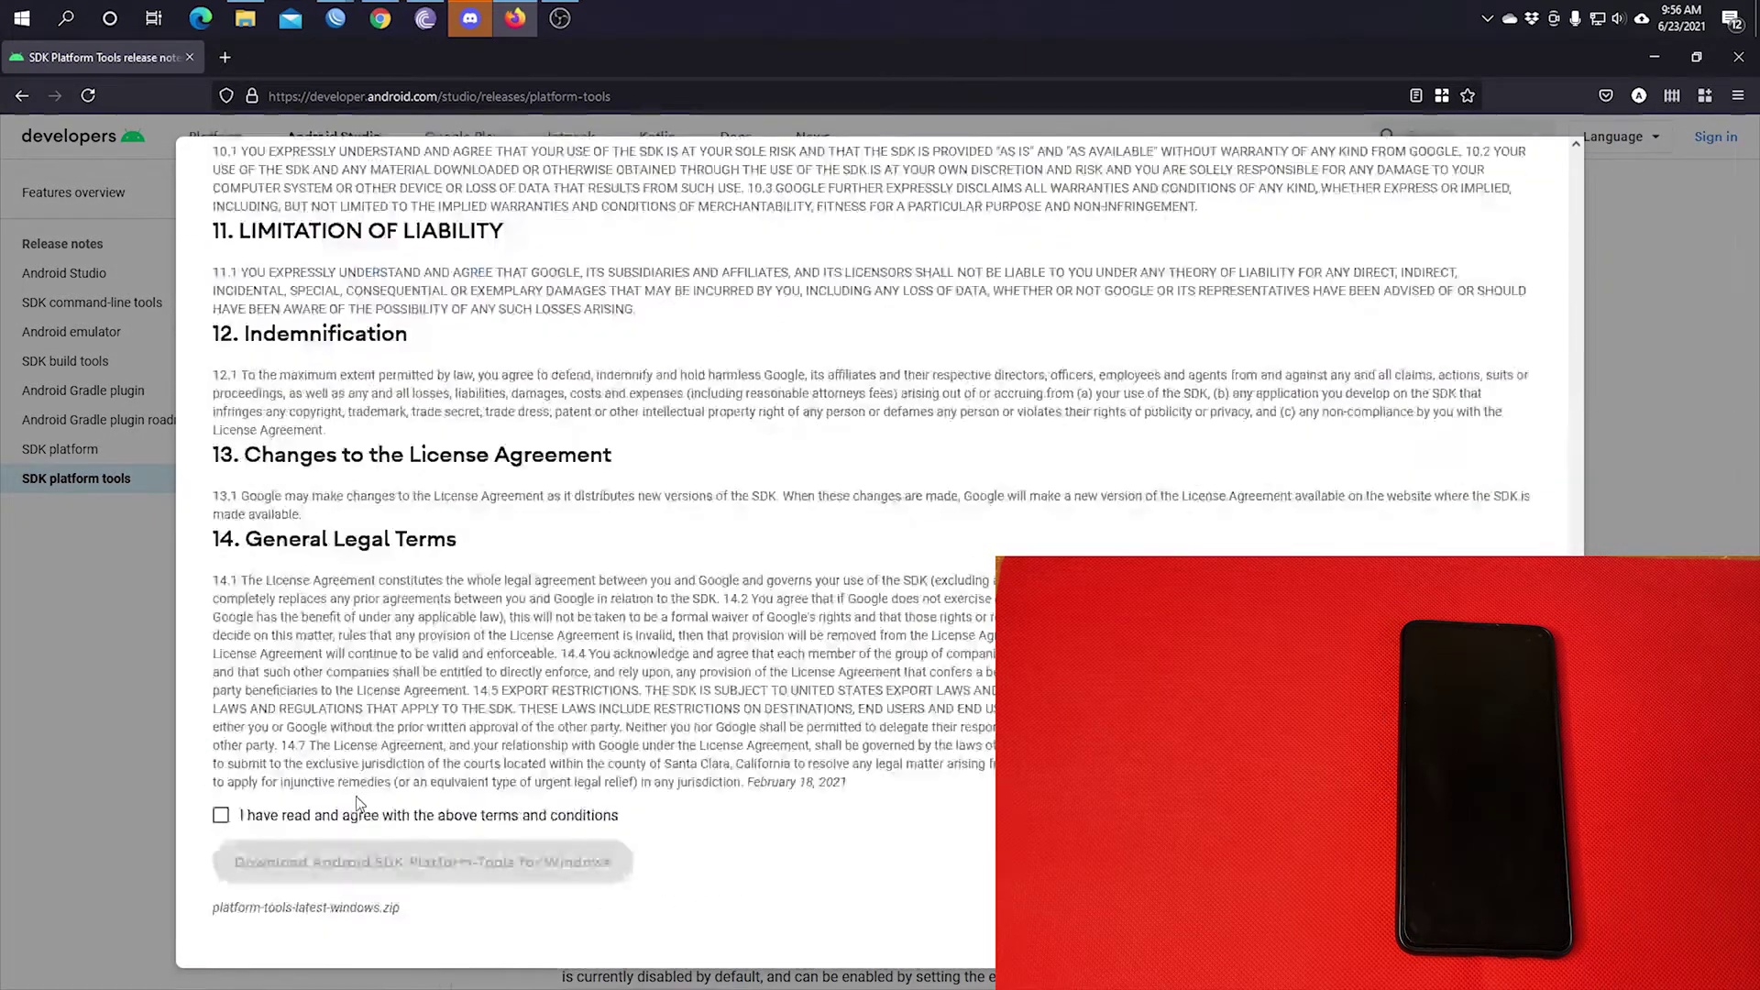
pyautogui.click(358, 811)
pyautogui.click(369, 882)
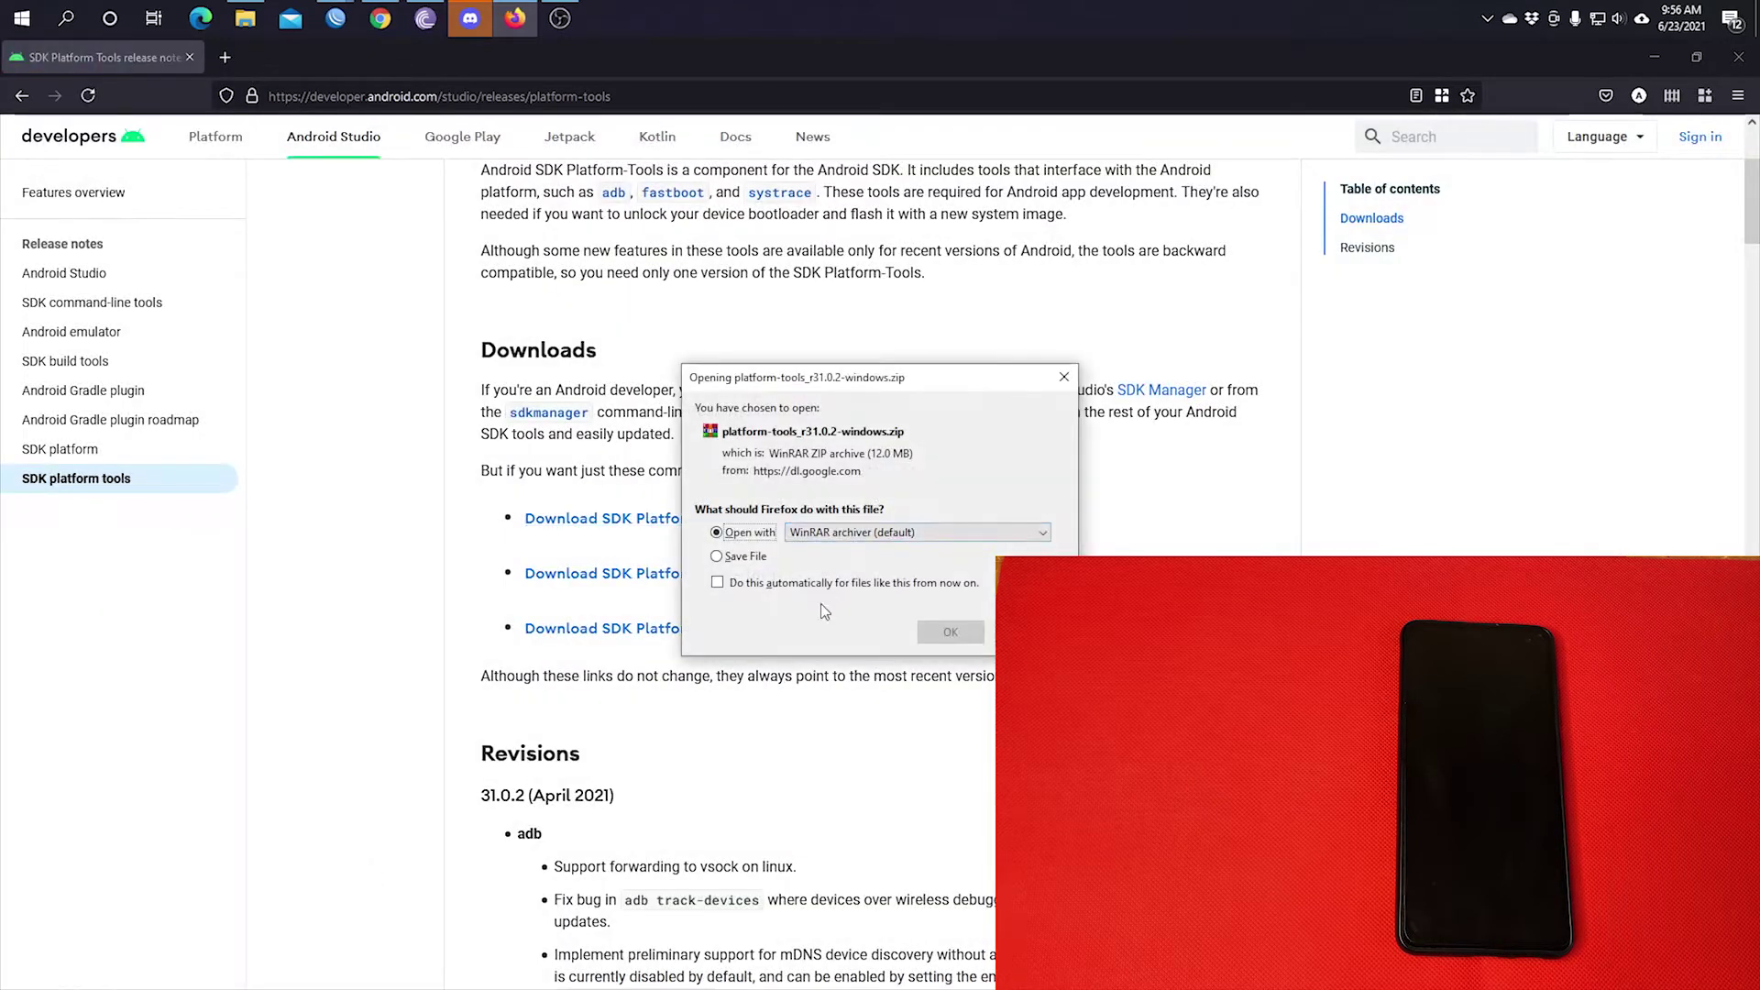
pyautogui.click(922, 640)
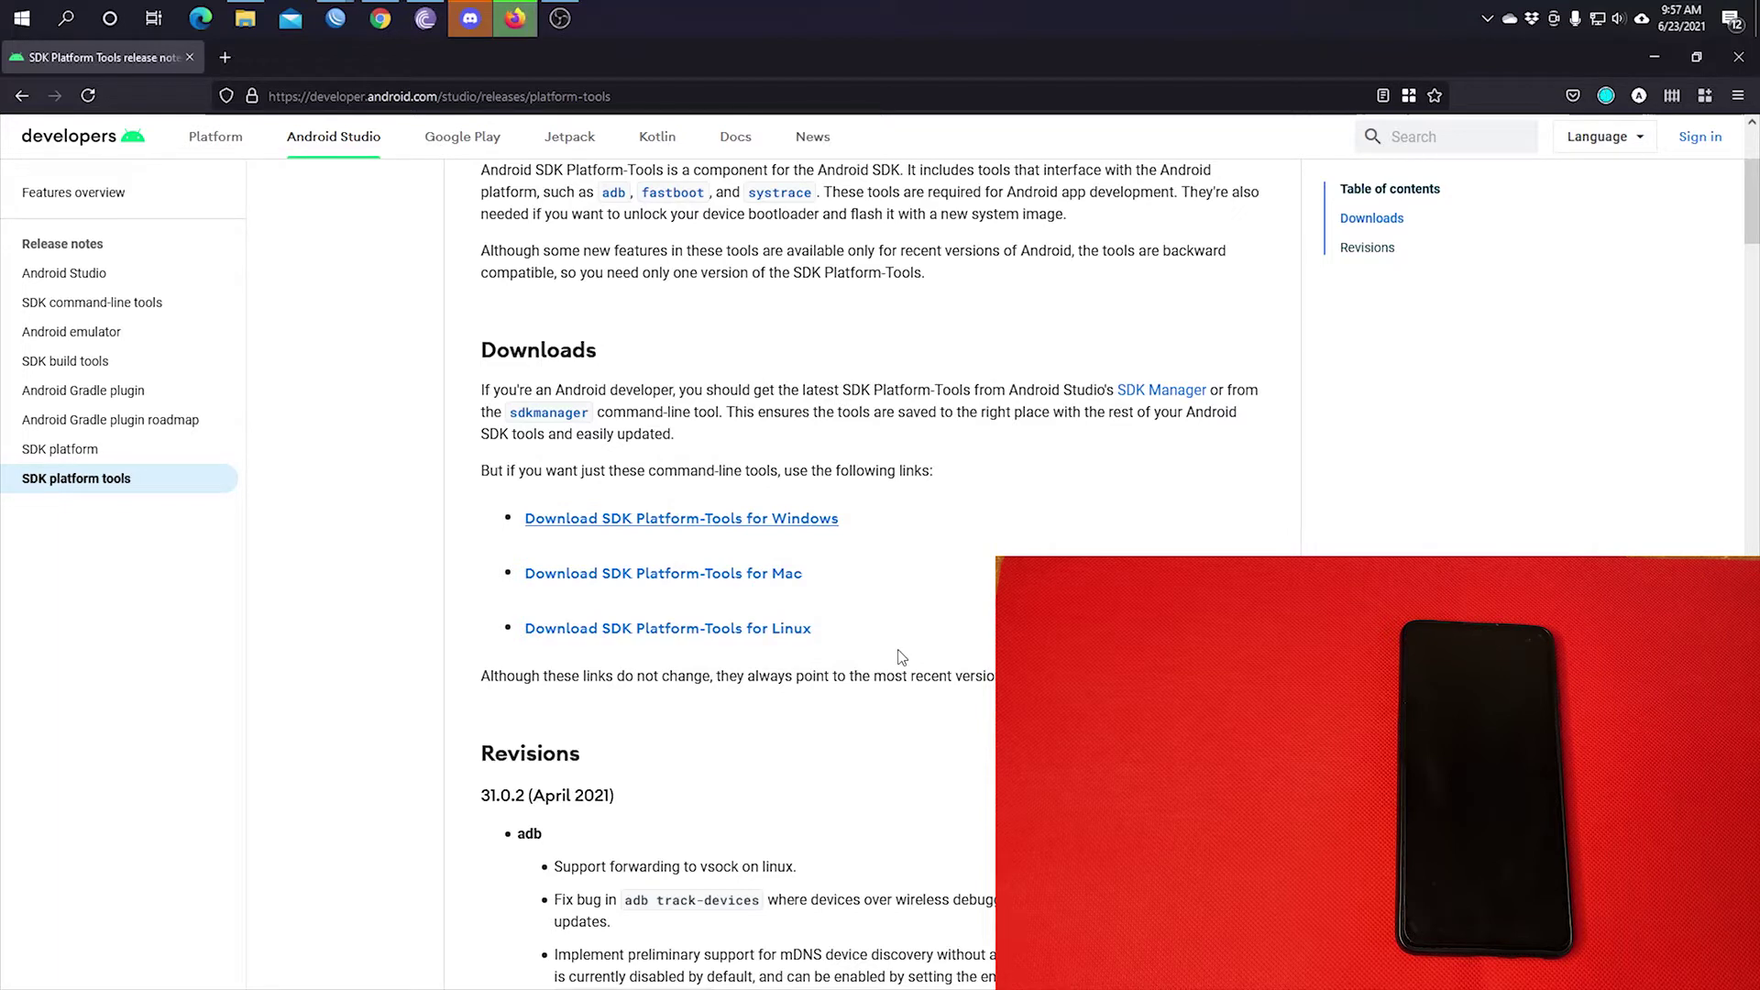
# - Extract the zip with Extract To into a new Desktop folder named platform-tools_r31.0.2-windows
pyautogui.click(1604, 96)
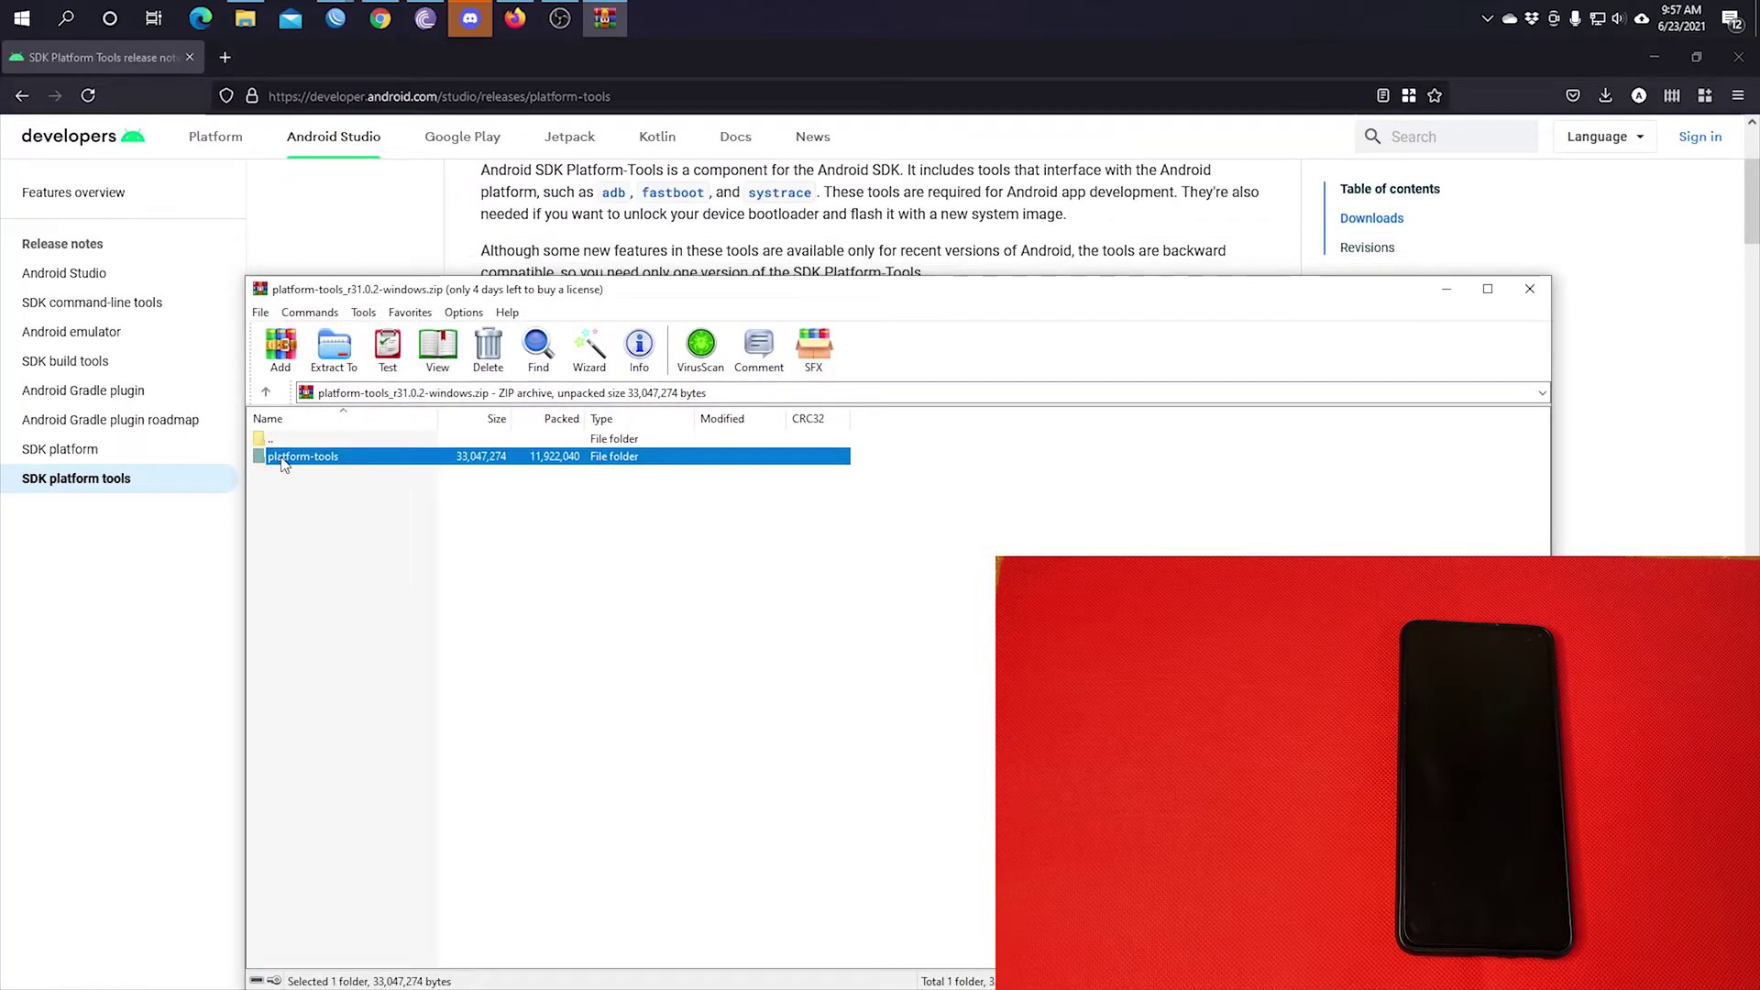
pyautogui.rightClick(285, 462)
pyautogui.press('Escape')
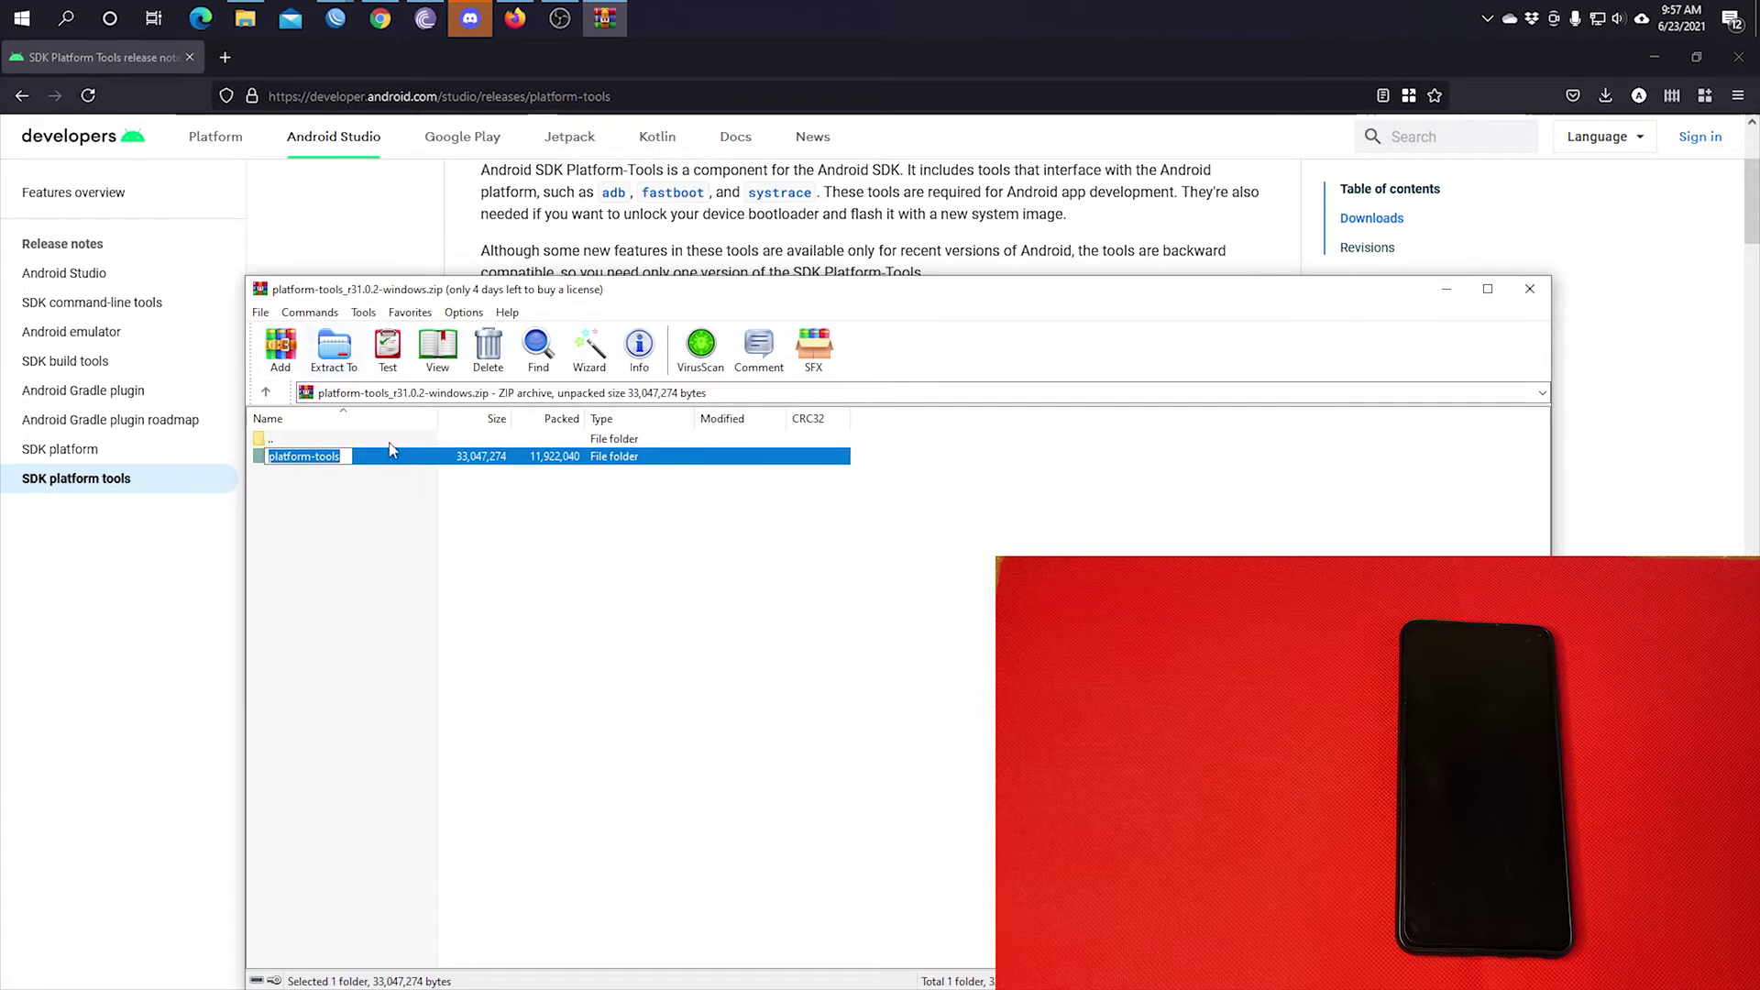
pyautogui.click(334, 348)
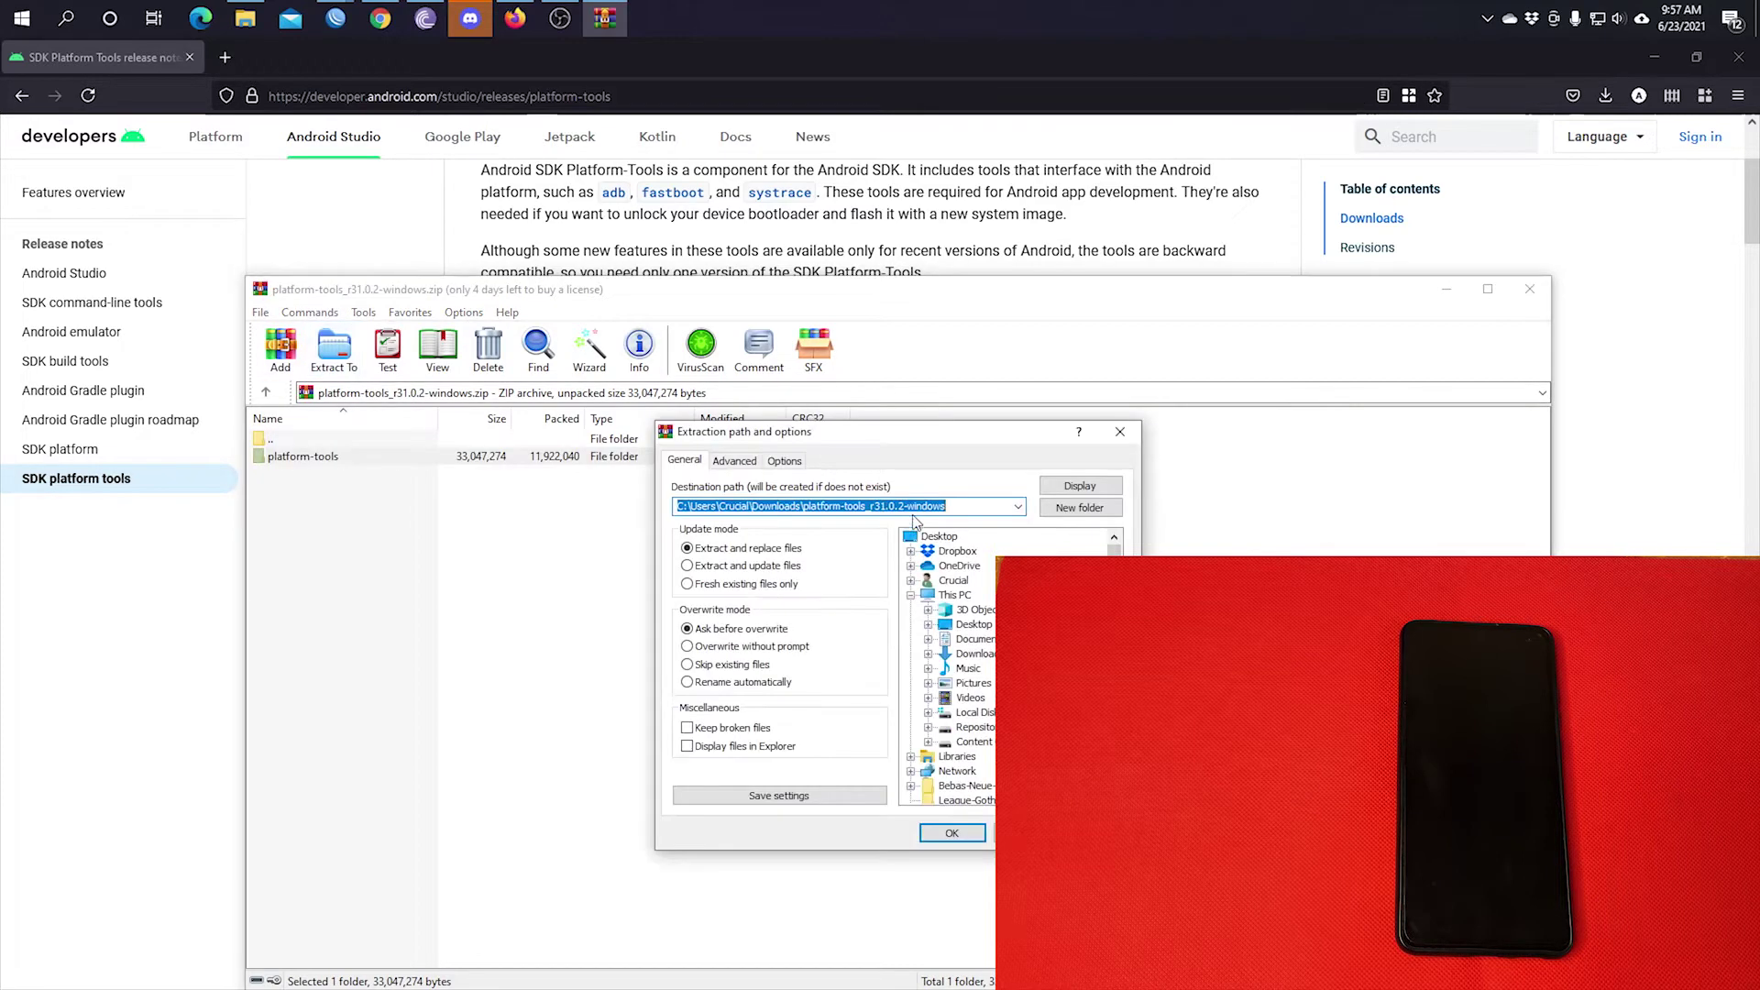
pyautogui.moveTo(877, 432); pyautogui.dragTo(772, 410)
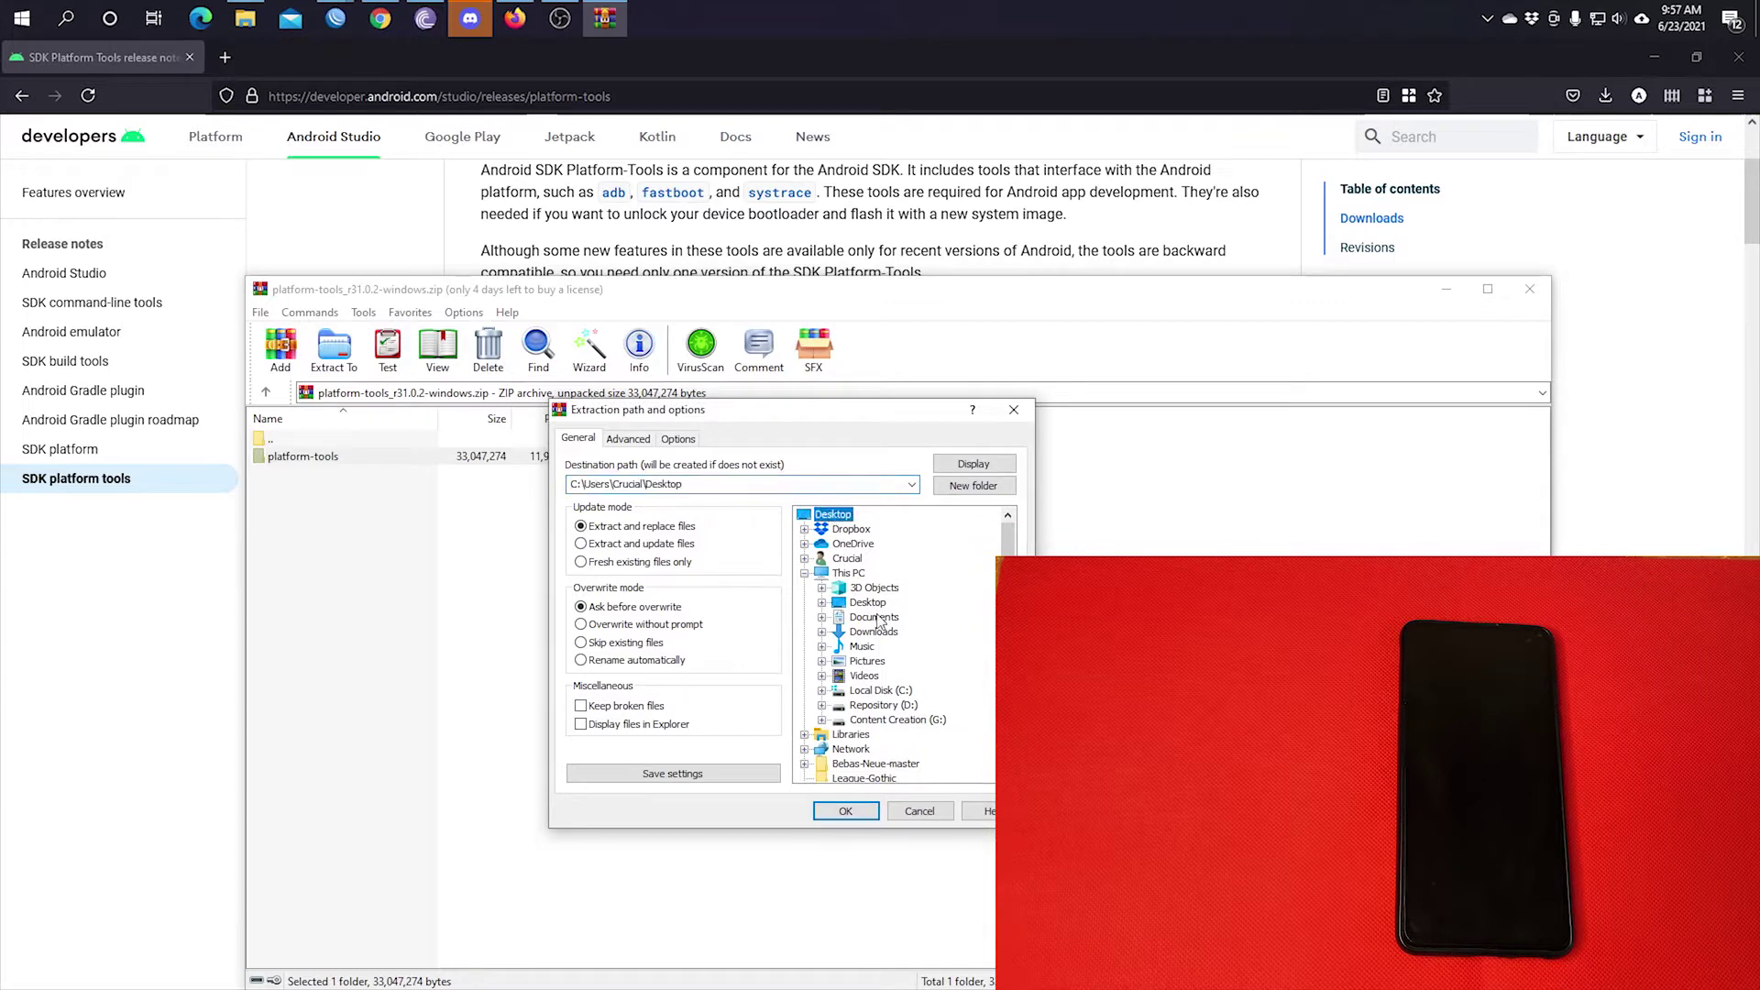
pyautogui.click(972, 485)
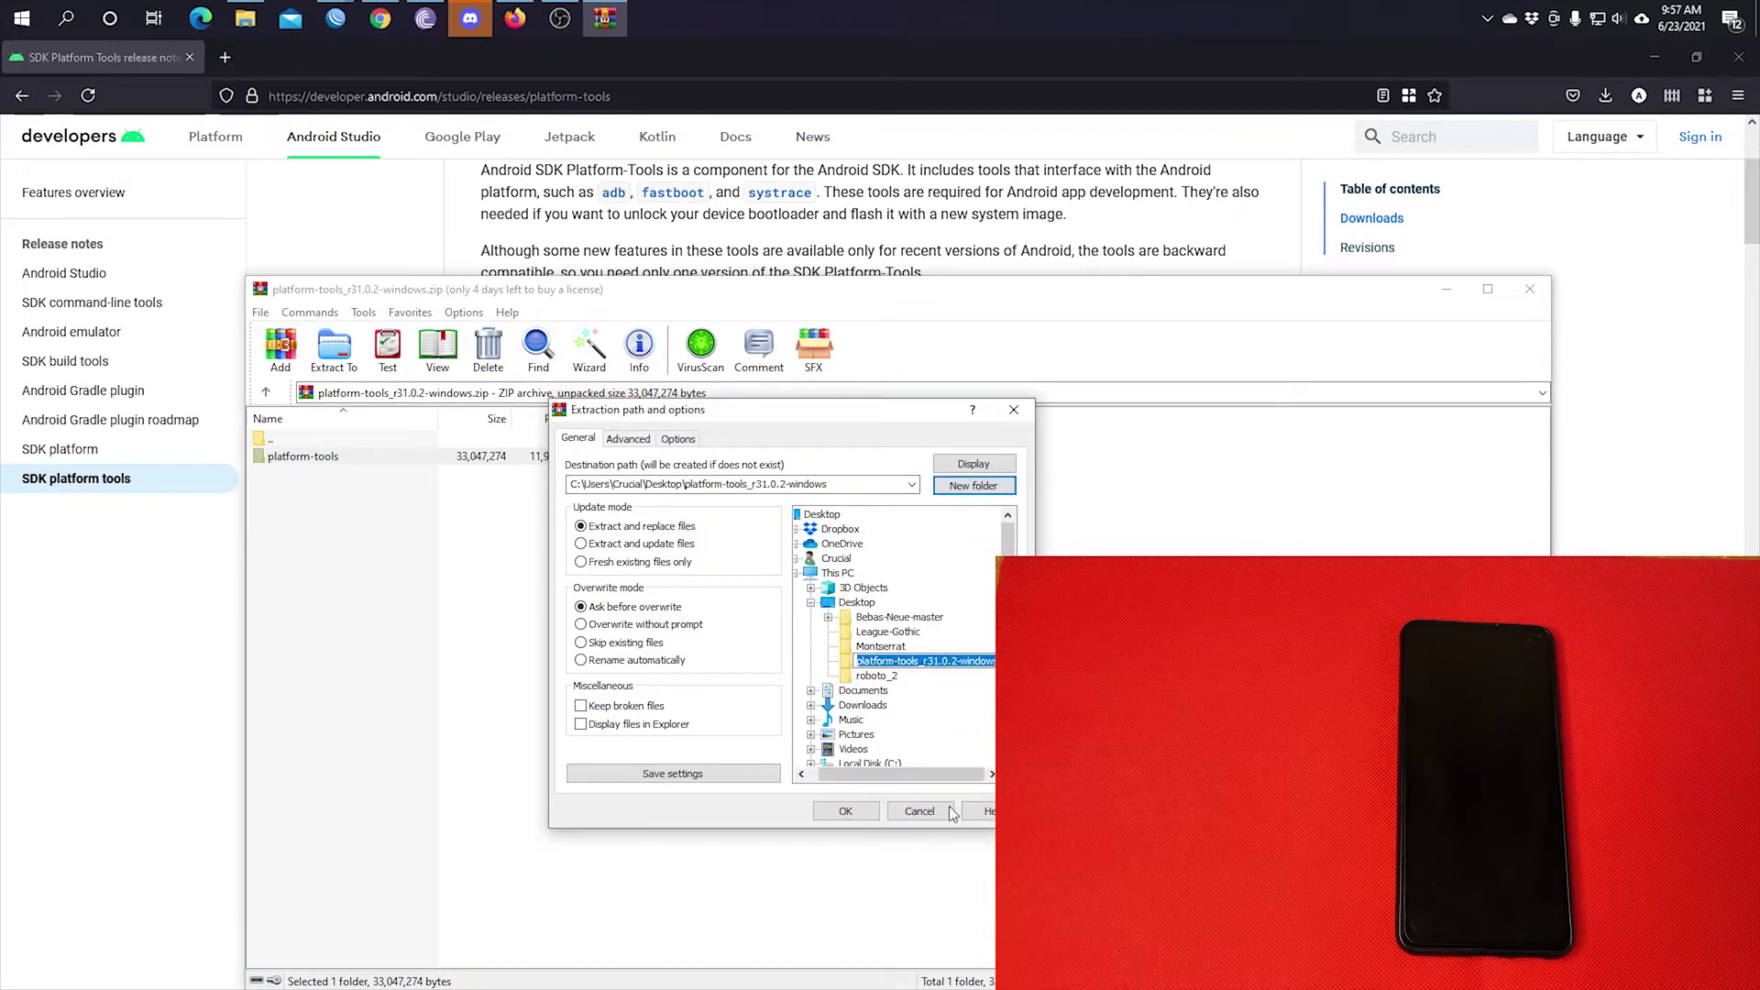
pyautogui.click(845, 812)
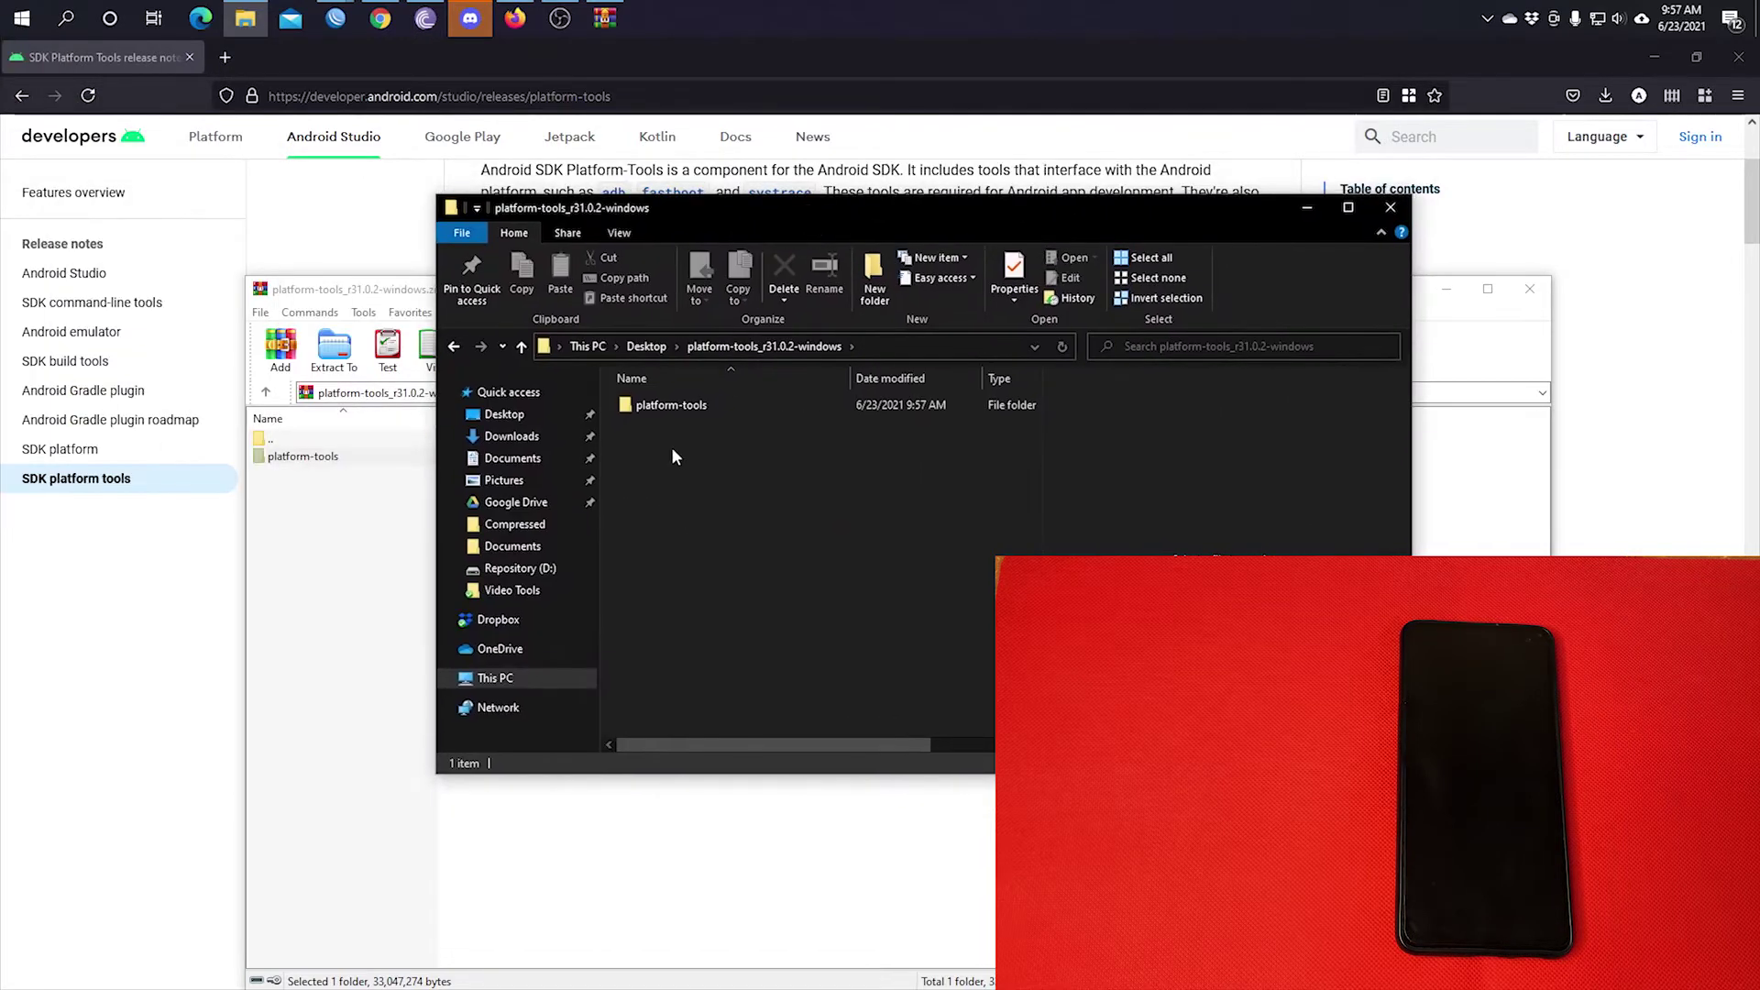
# - Open the platform-tools folder and launch cmd from its address bar
pyautogui.doubleClick(664, 406)
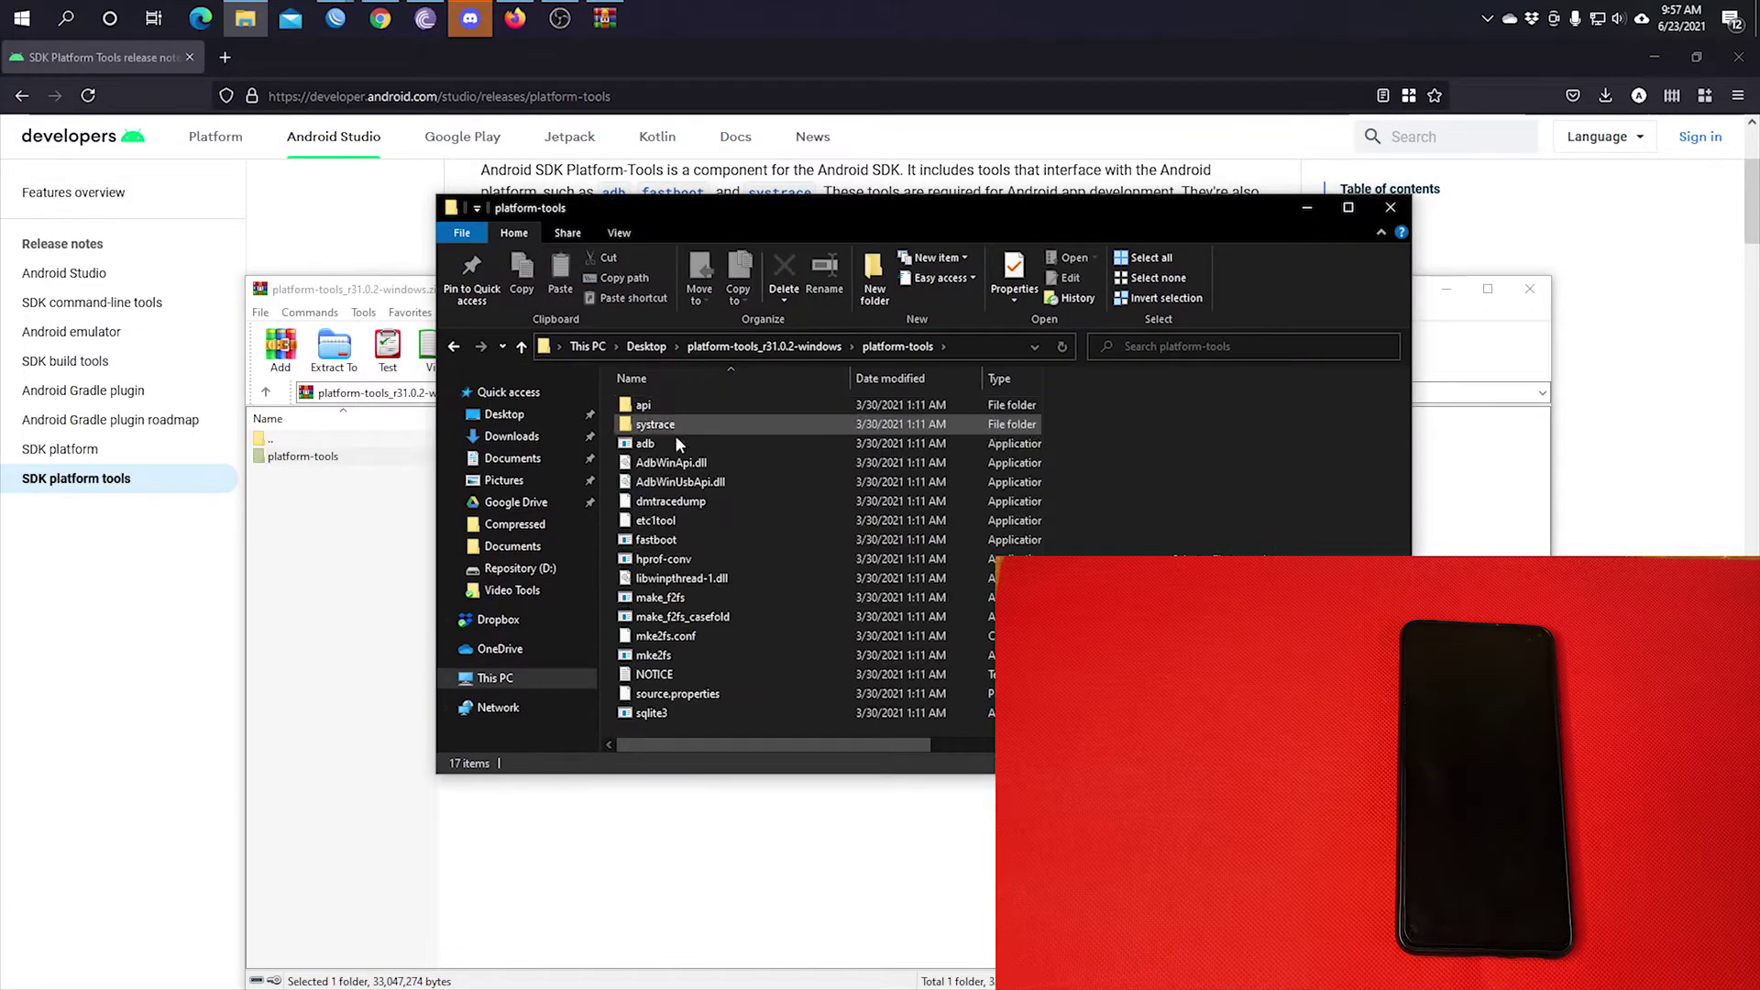
pyautogui.click(970, 350)
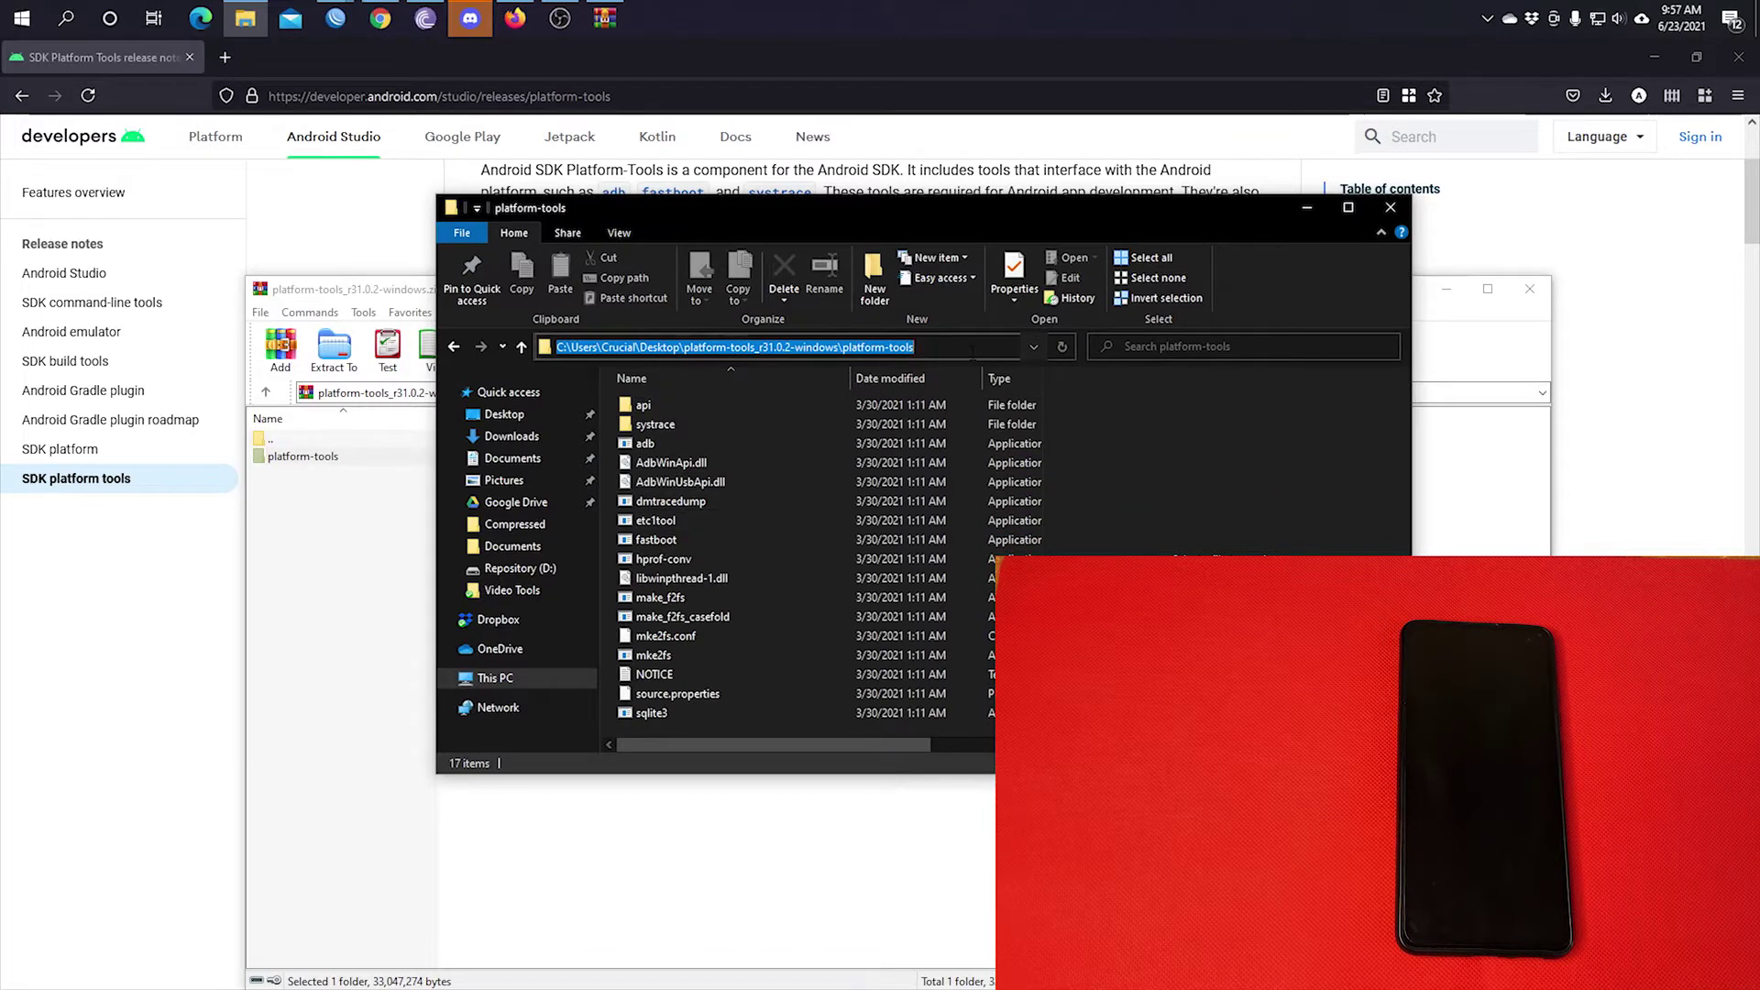
pyautogui.write('cmf')
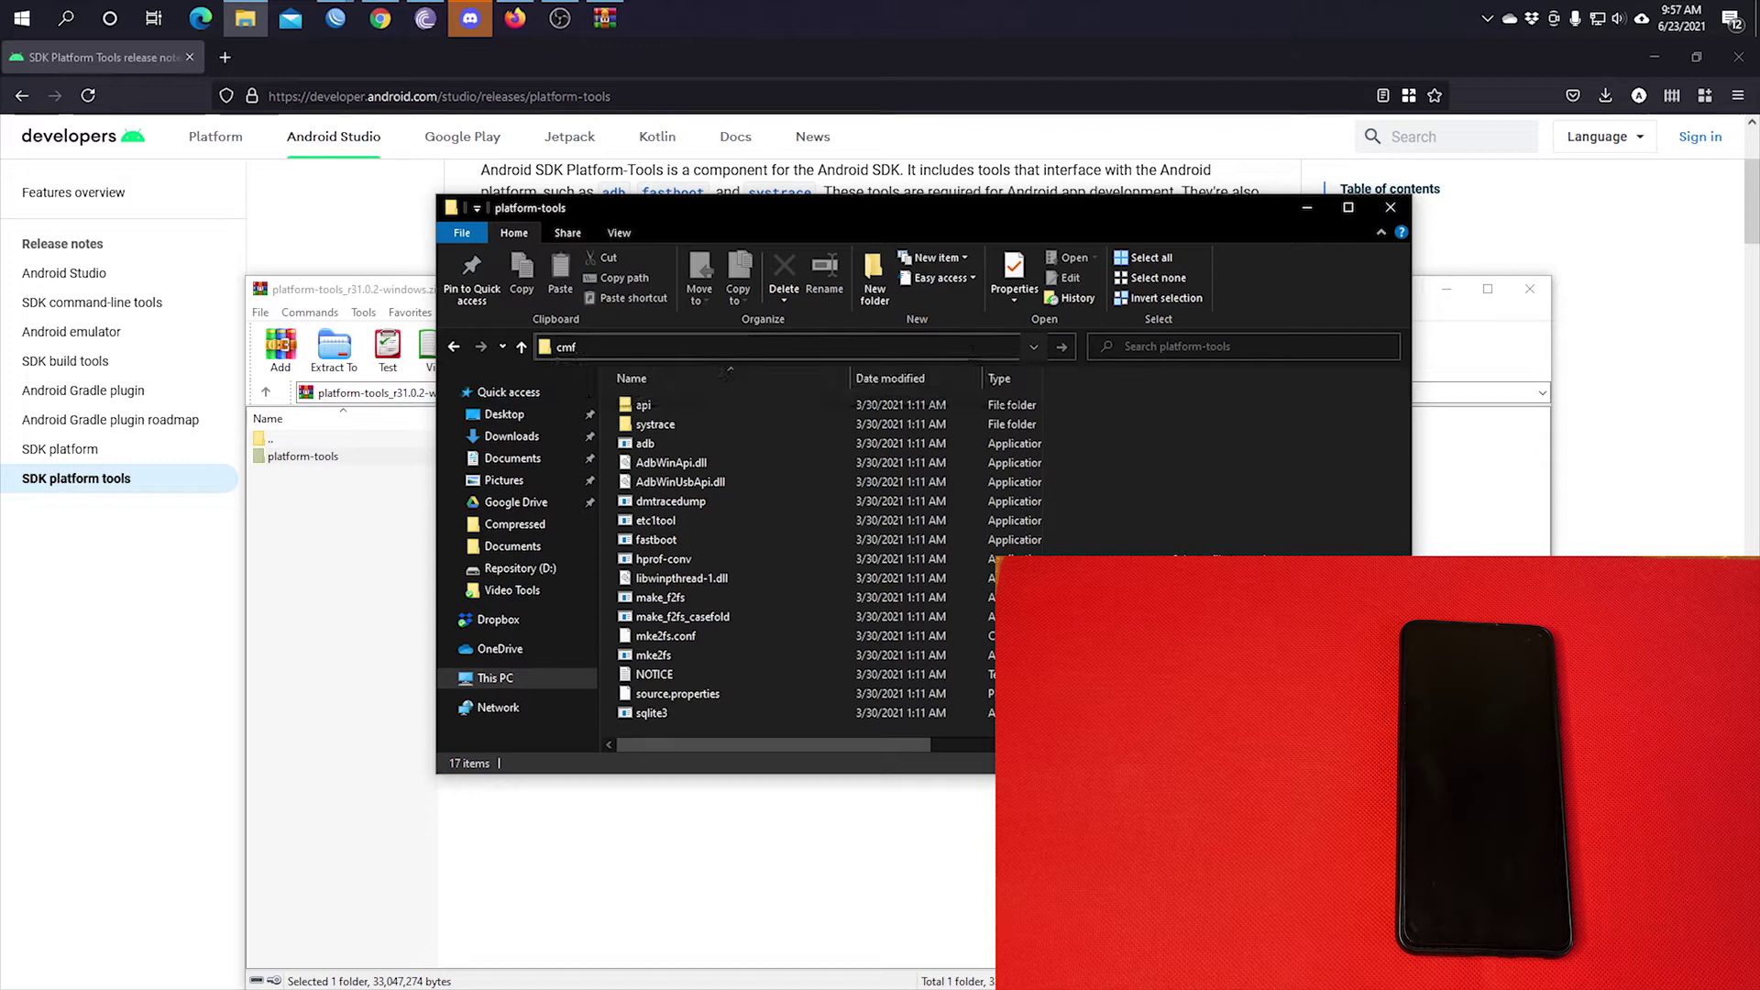
pyautogui.press('BackSpace')
pyautogui.hotkey('ctrl', 'a')
pyautogui.write('d')
pyautogui.press('Return')
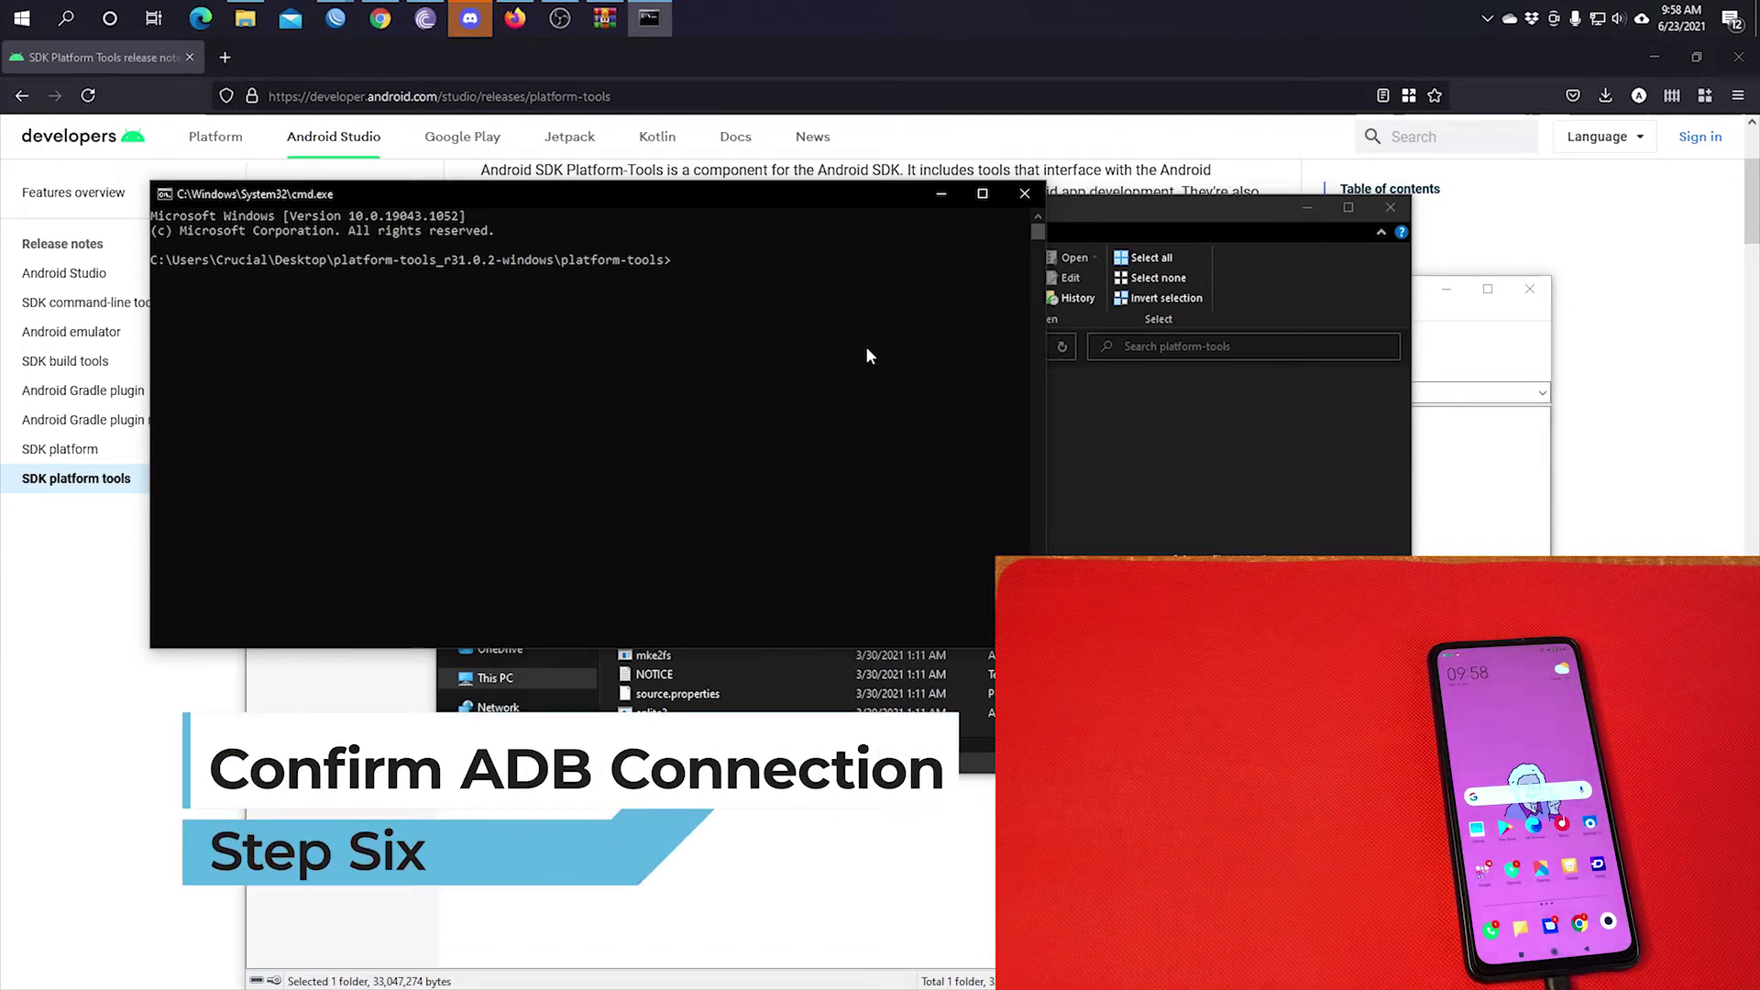
# - Type 'adb devices' at the platform-tools command prompt
pyautogui.write('adb devices')
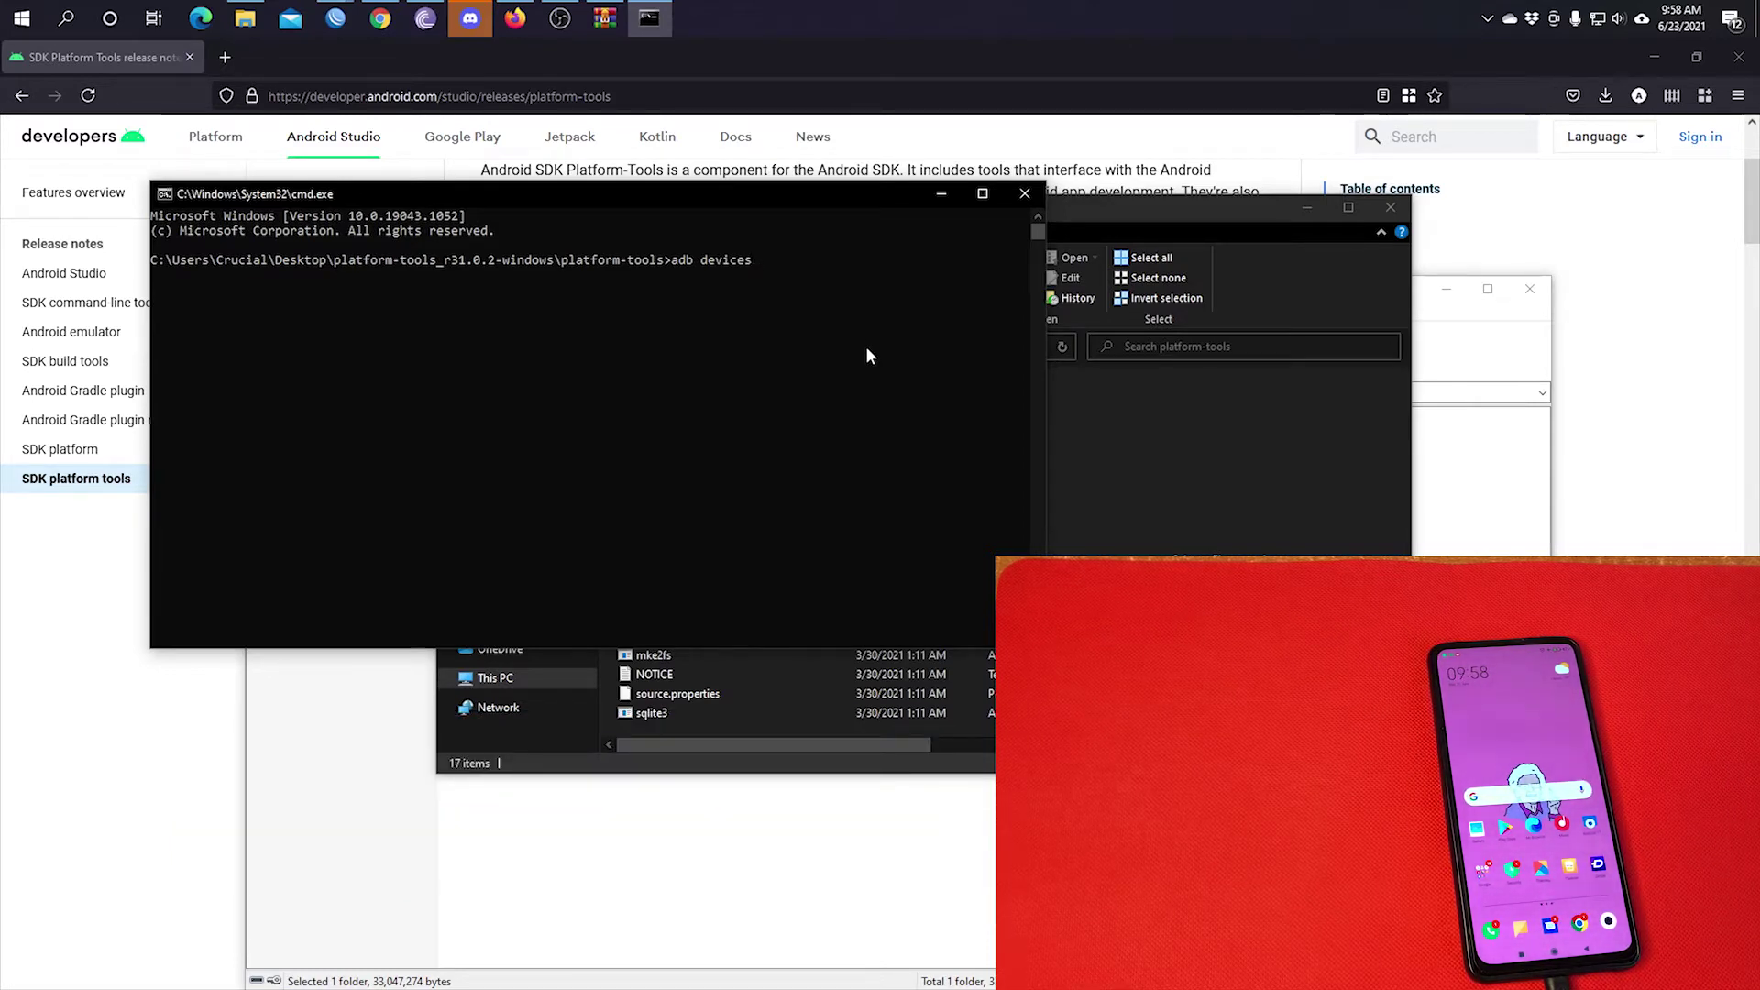
# - Run 'adb devices' to list the attached phone
pyautogui.press('Return')
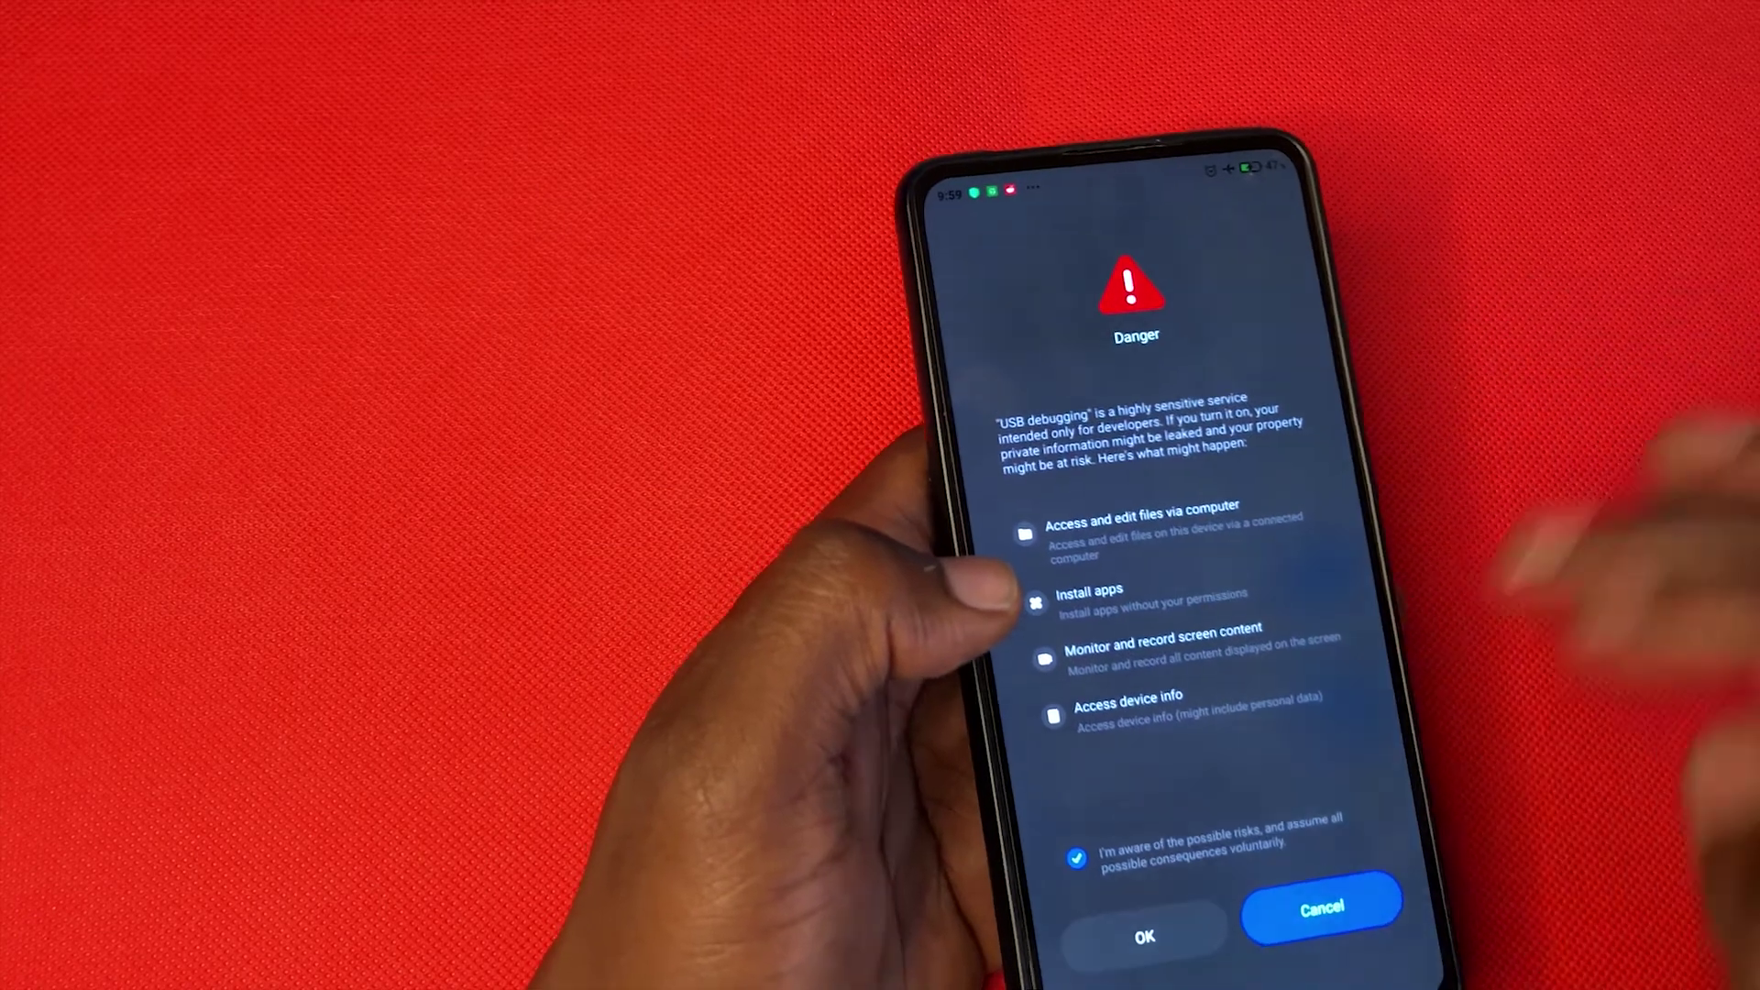
# - Confirm the USB debugging Danger warning with OK
pyautogui.click(1137, 937)
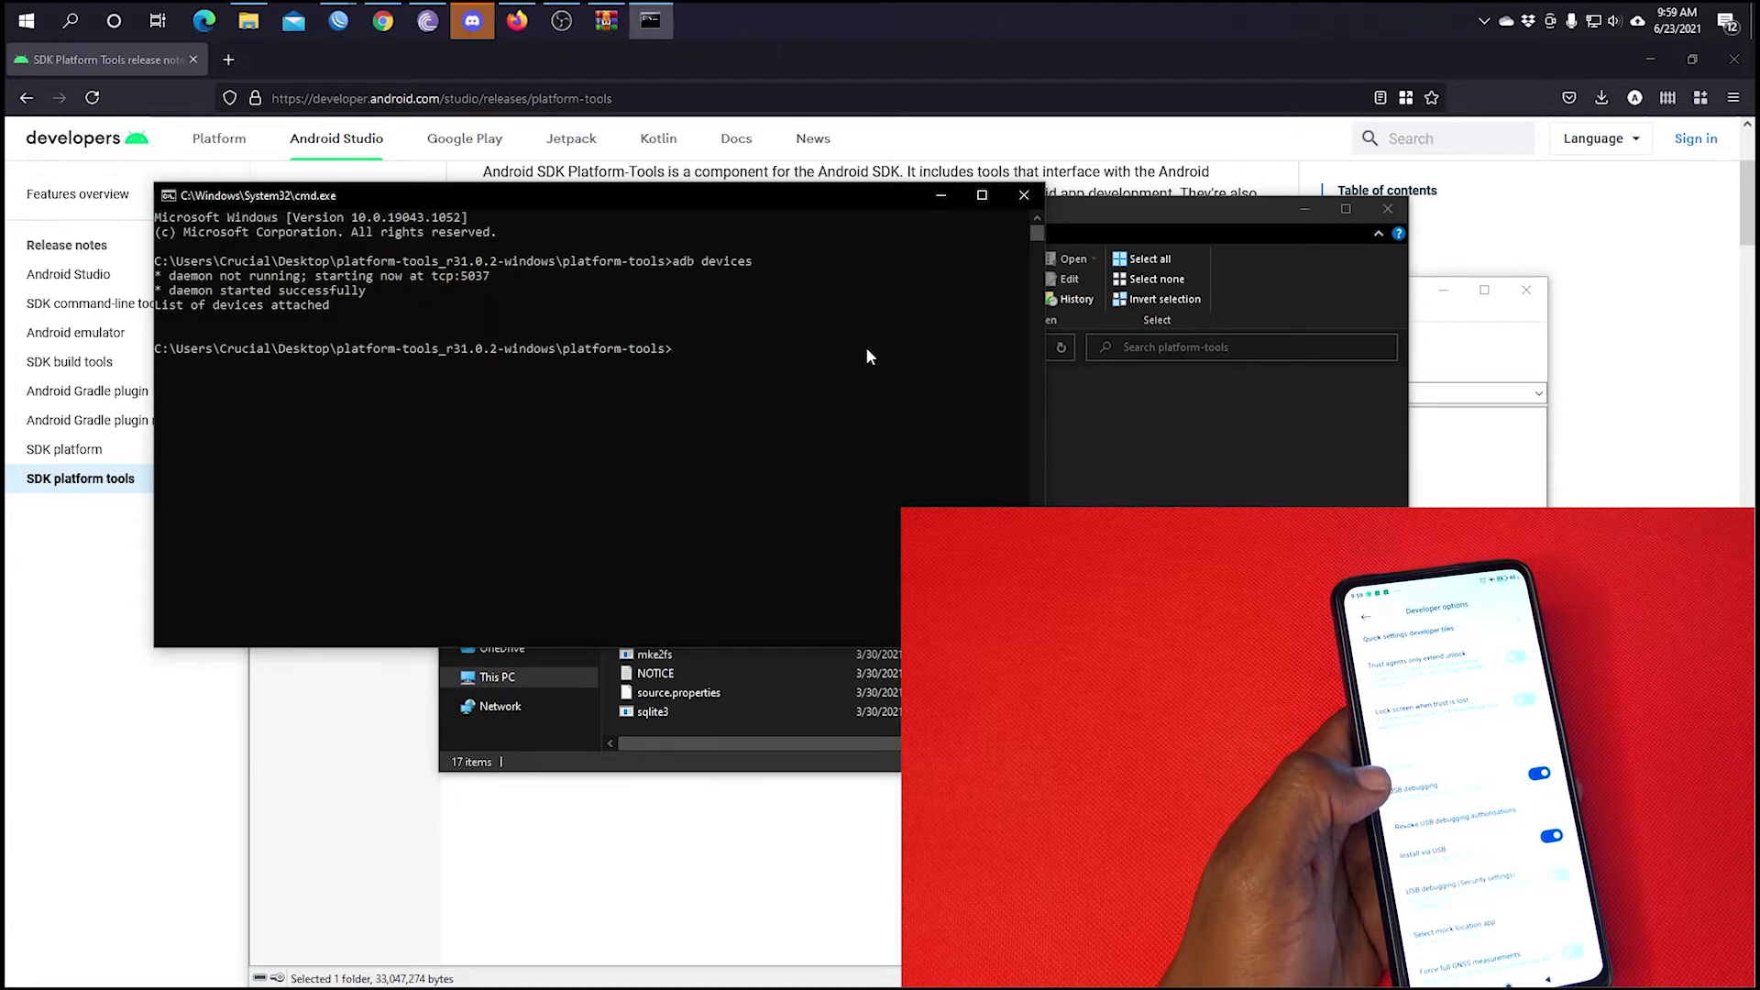
# - Rerun 'adb devices' to confirm the phone is attached, then run 'adb reboot bootloader'
pyautogui.press('Up')
pyautogui.press('Return')
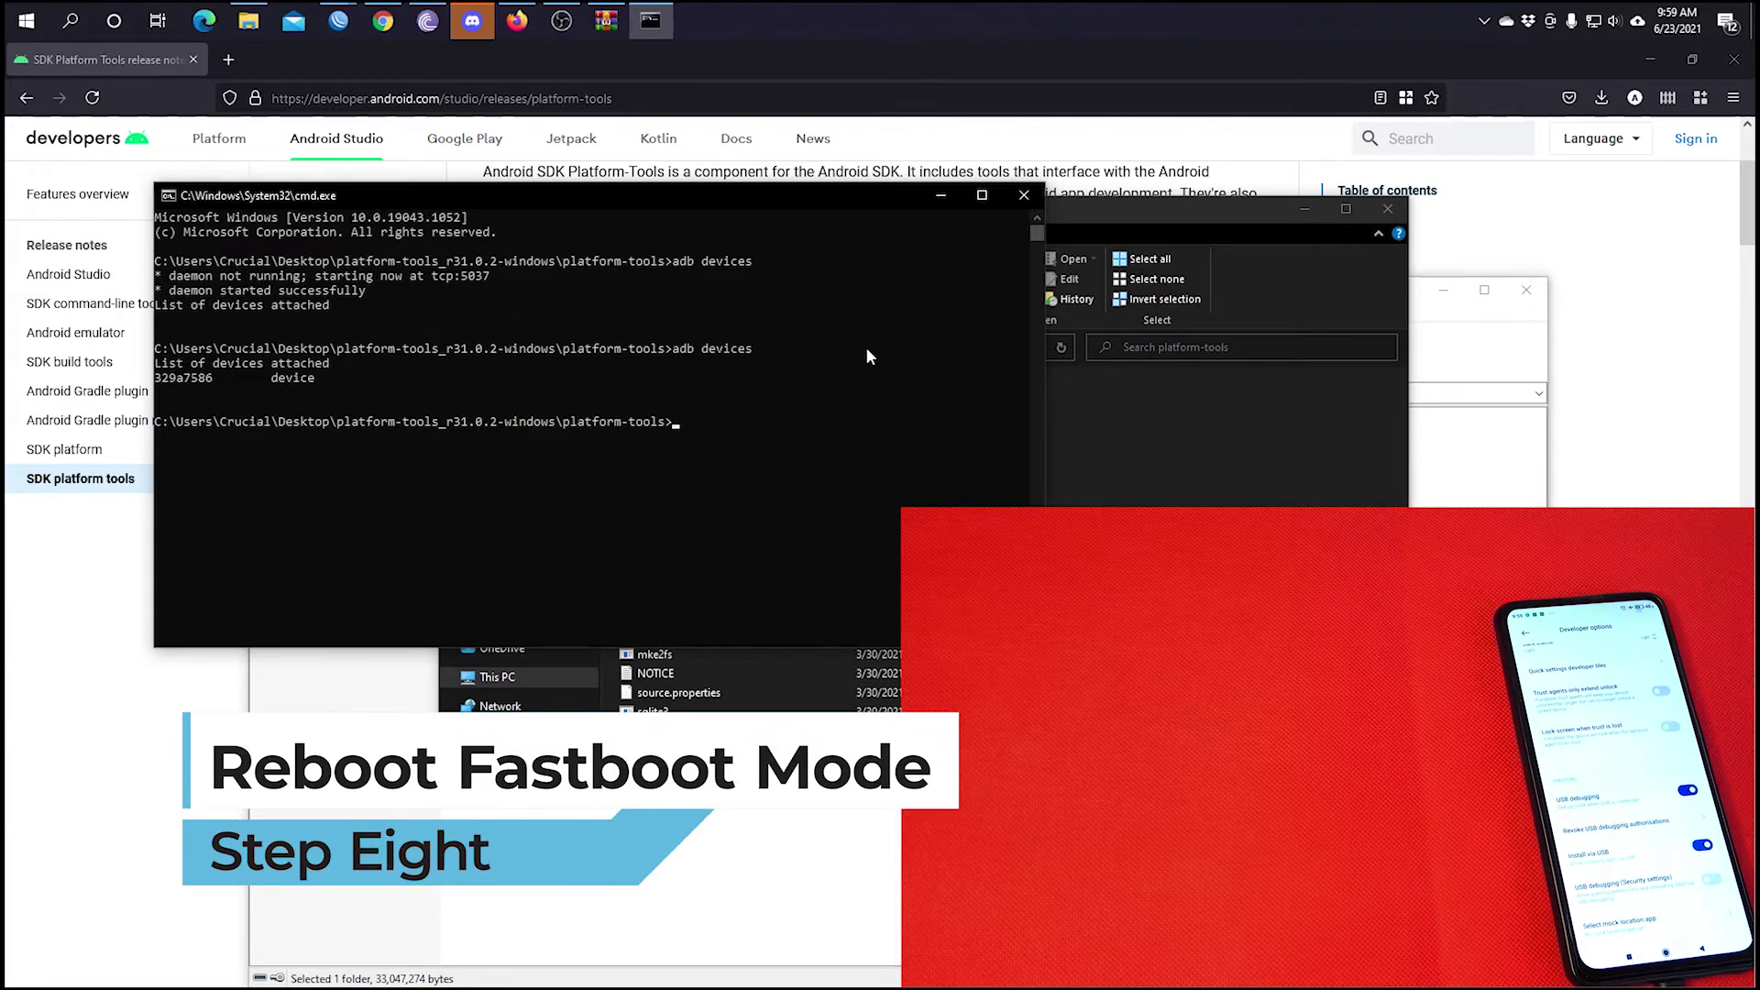
pyautogui.write('adb rebo')
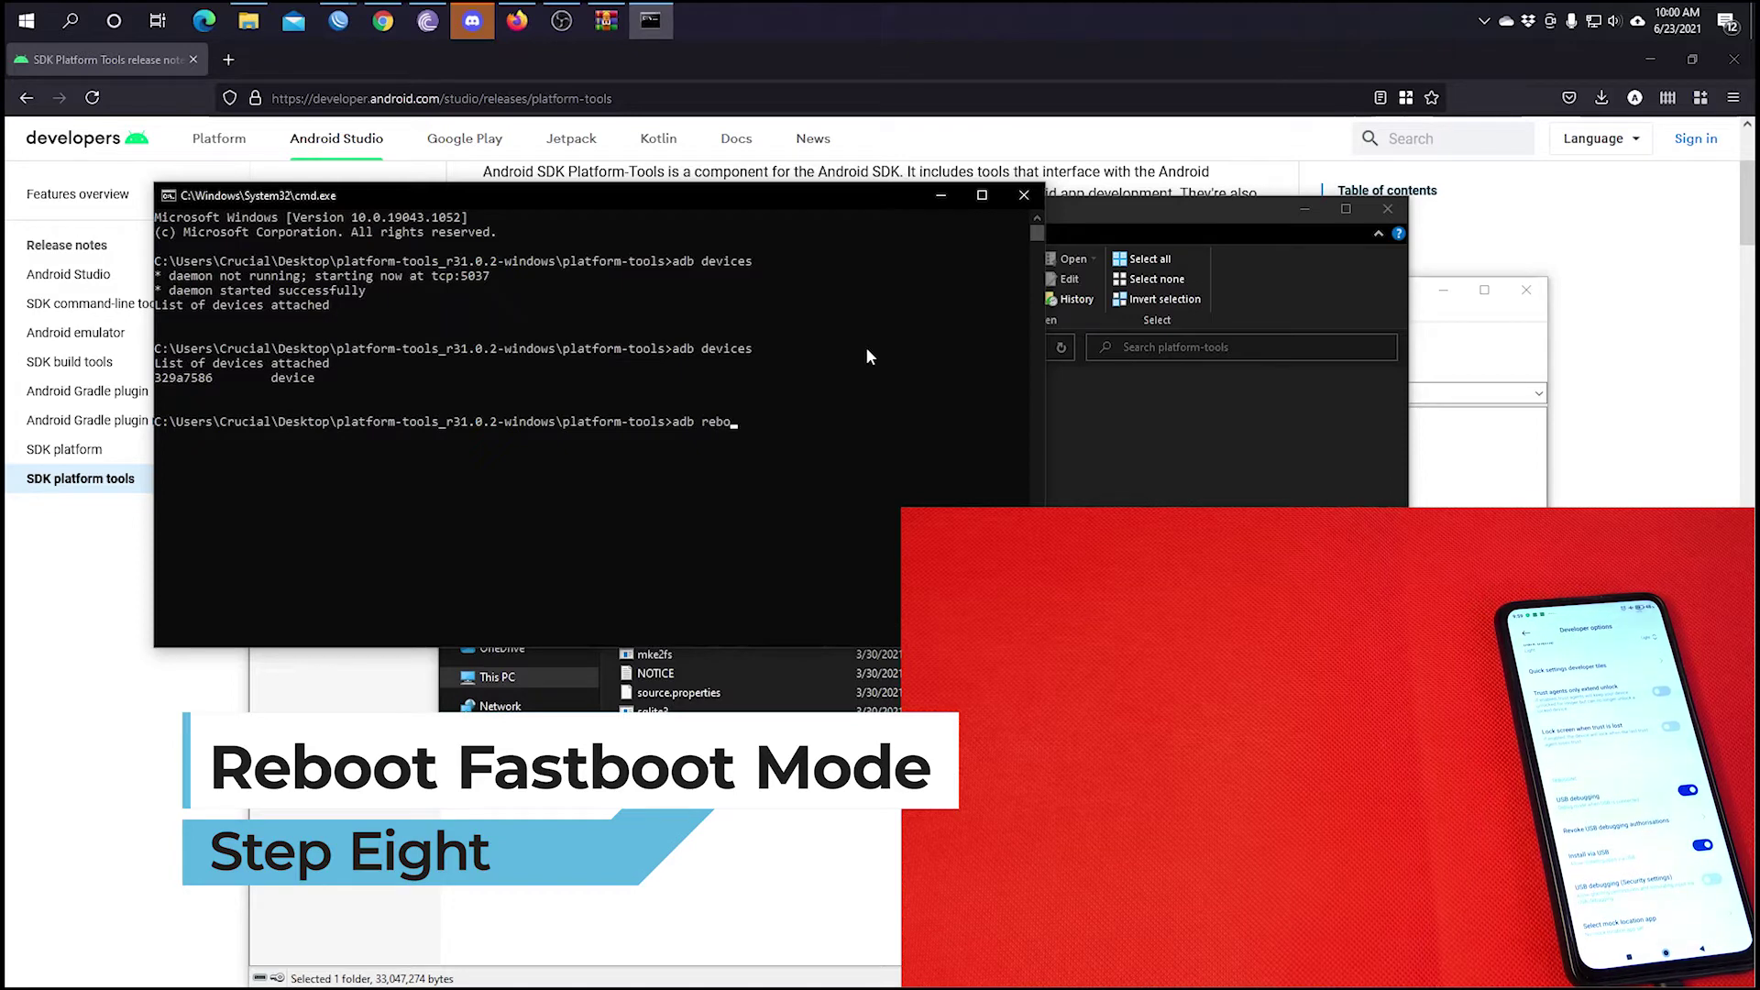
pyautogui.write('ot b')
pyautogui.write(' ooat')
pyautogui.press('BackSpace')
pyautogui.press('BackSpace')
pyautogui.press('BackSpace')
pyautogui.press('BackSpace')
pyautogui.press('BackSpace')
pyautogui.press('BackSpace')
pyautogui.press('BackSpace')
pyautogui.write('bootloader')
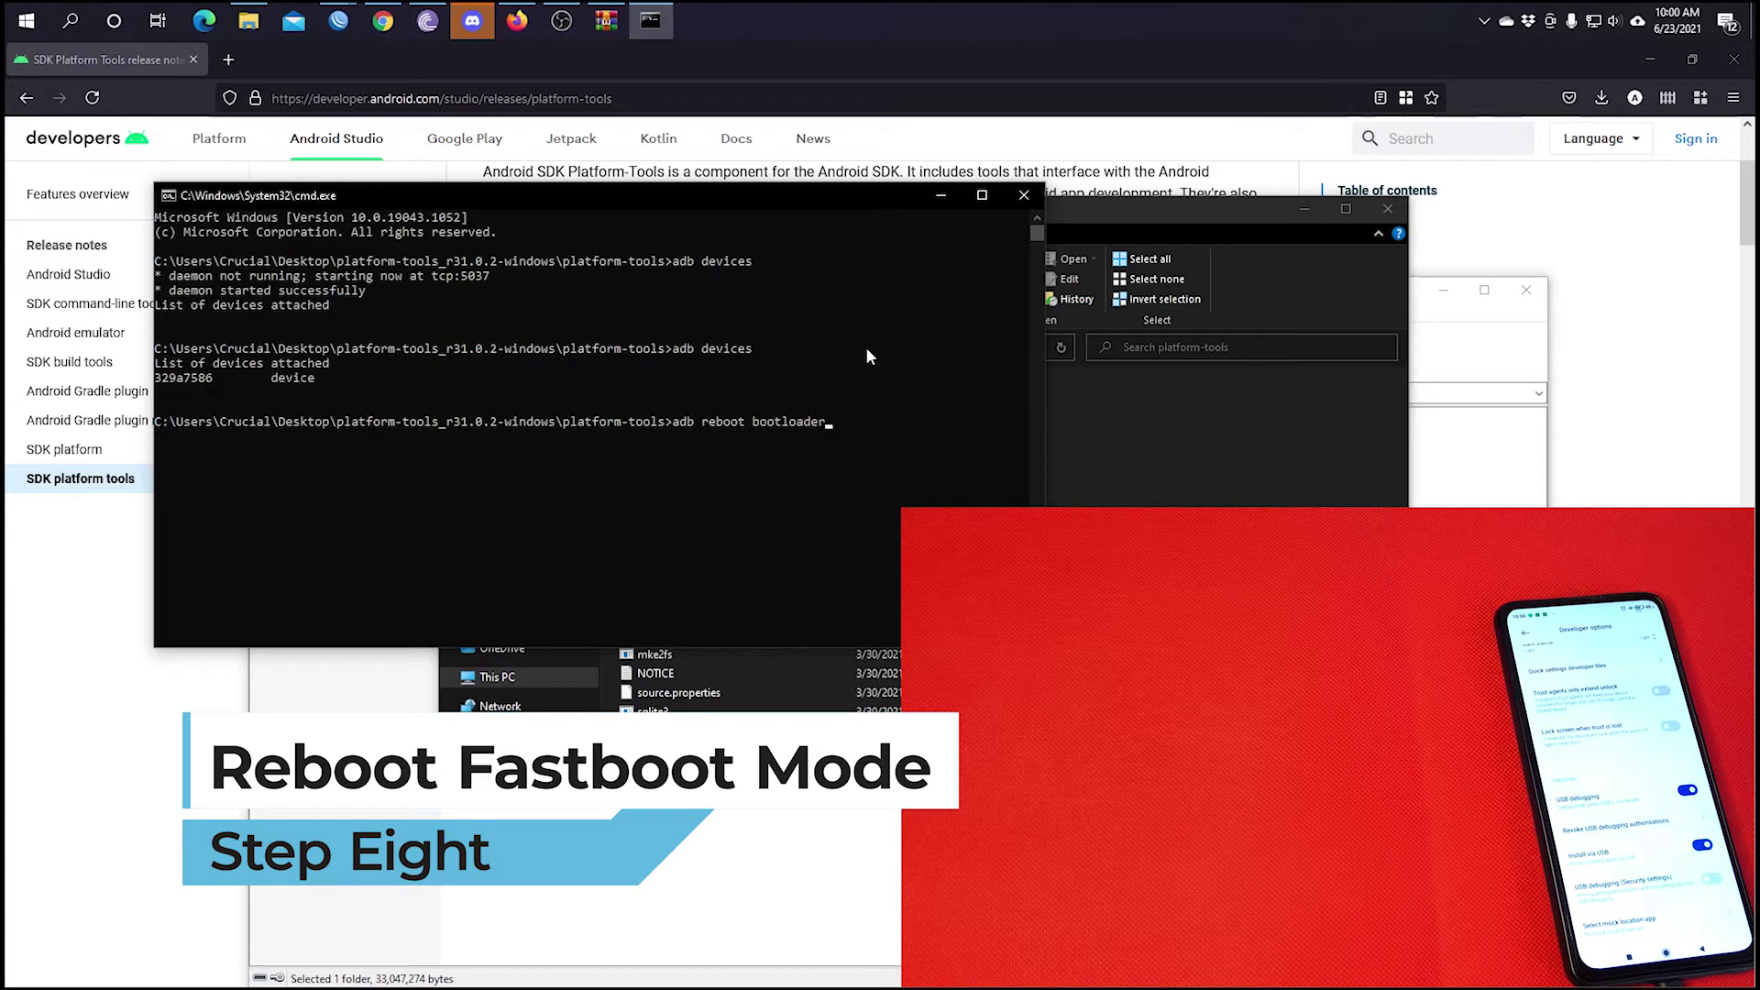
pyautogui.press('Return')
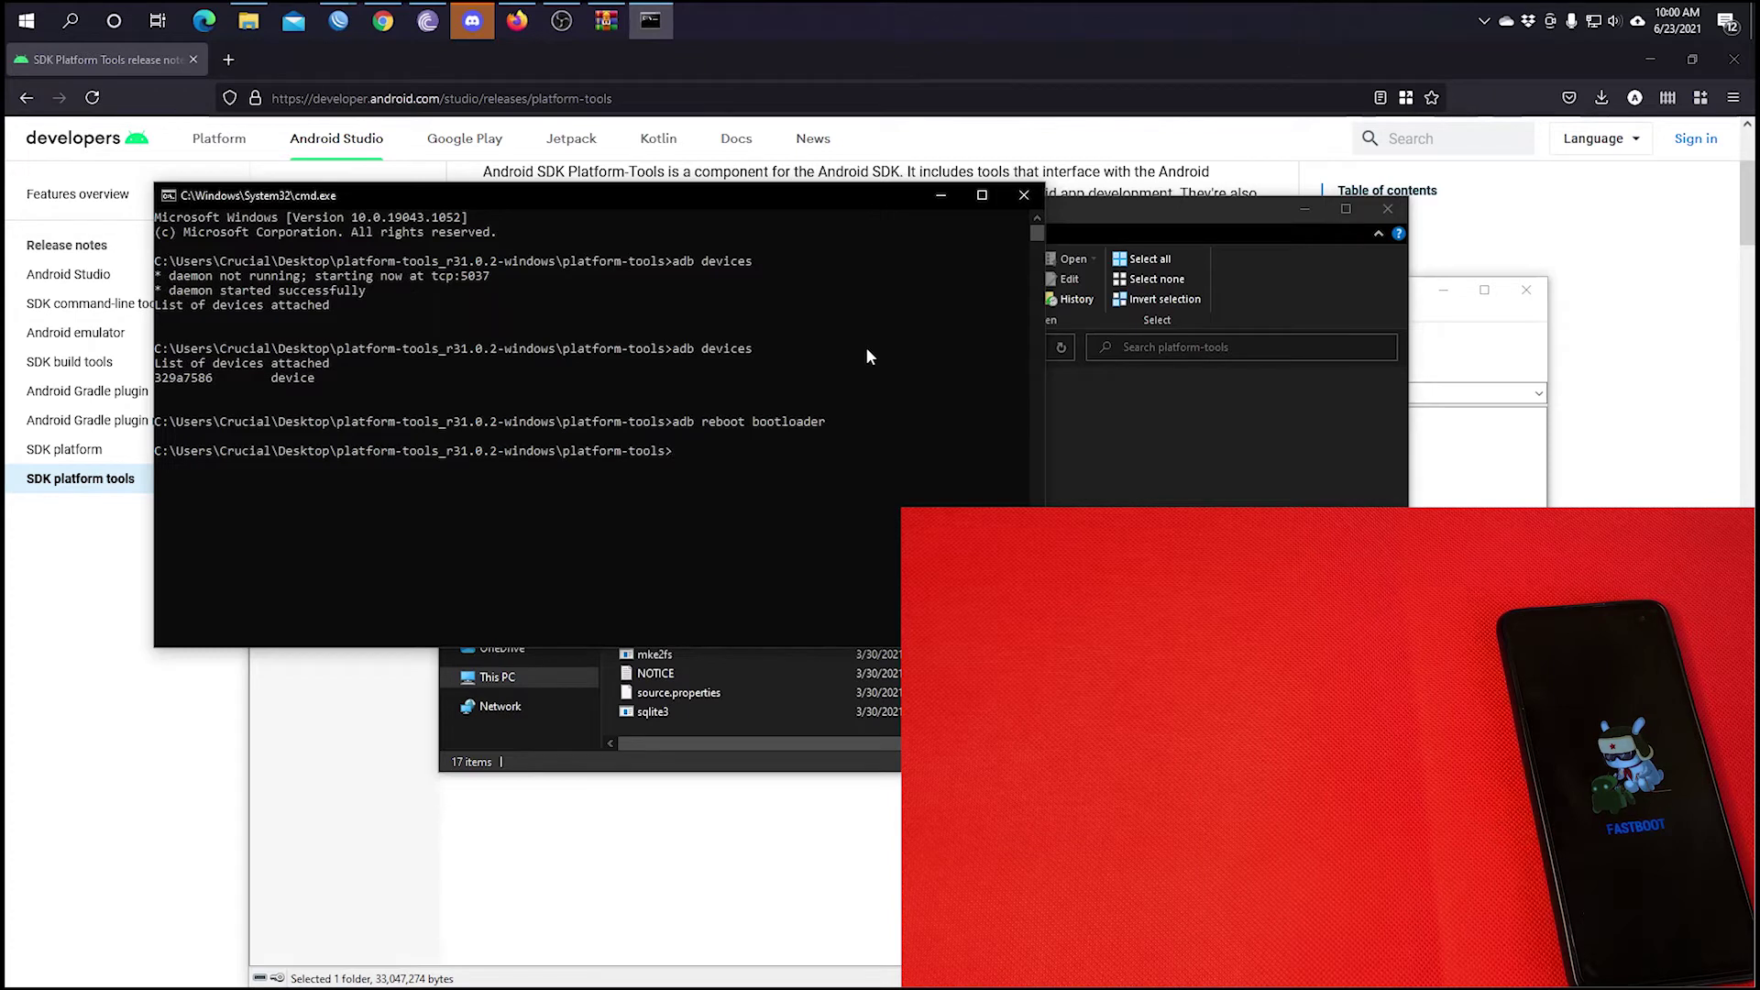
# - Run 'fastboot devices' to verify the phone is listed in fastboot mode
pyautogui.write('fastboot devices')
pyautogui.press('Return')
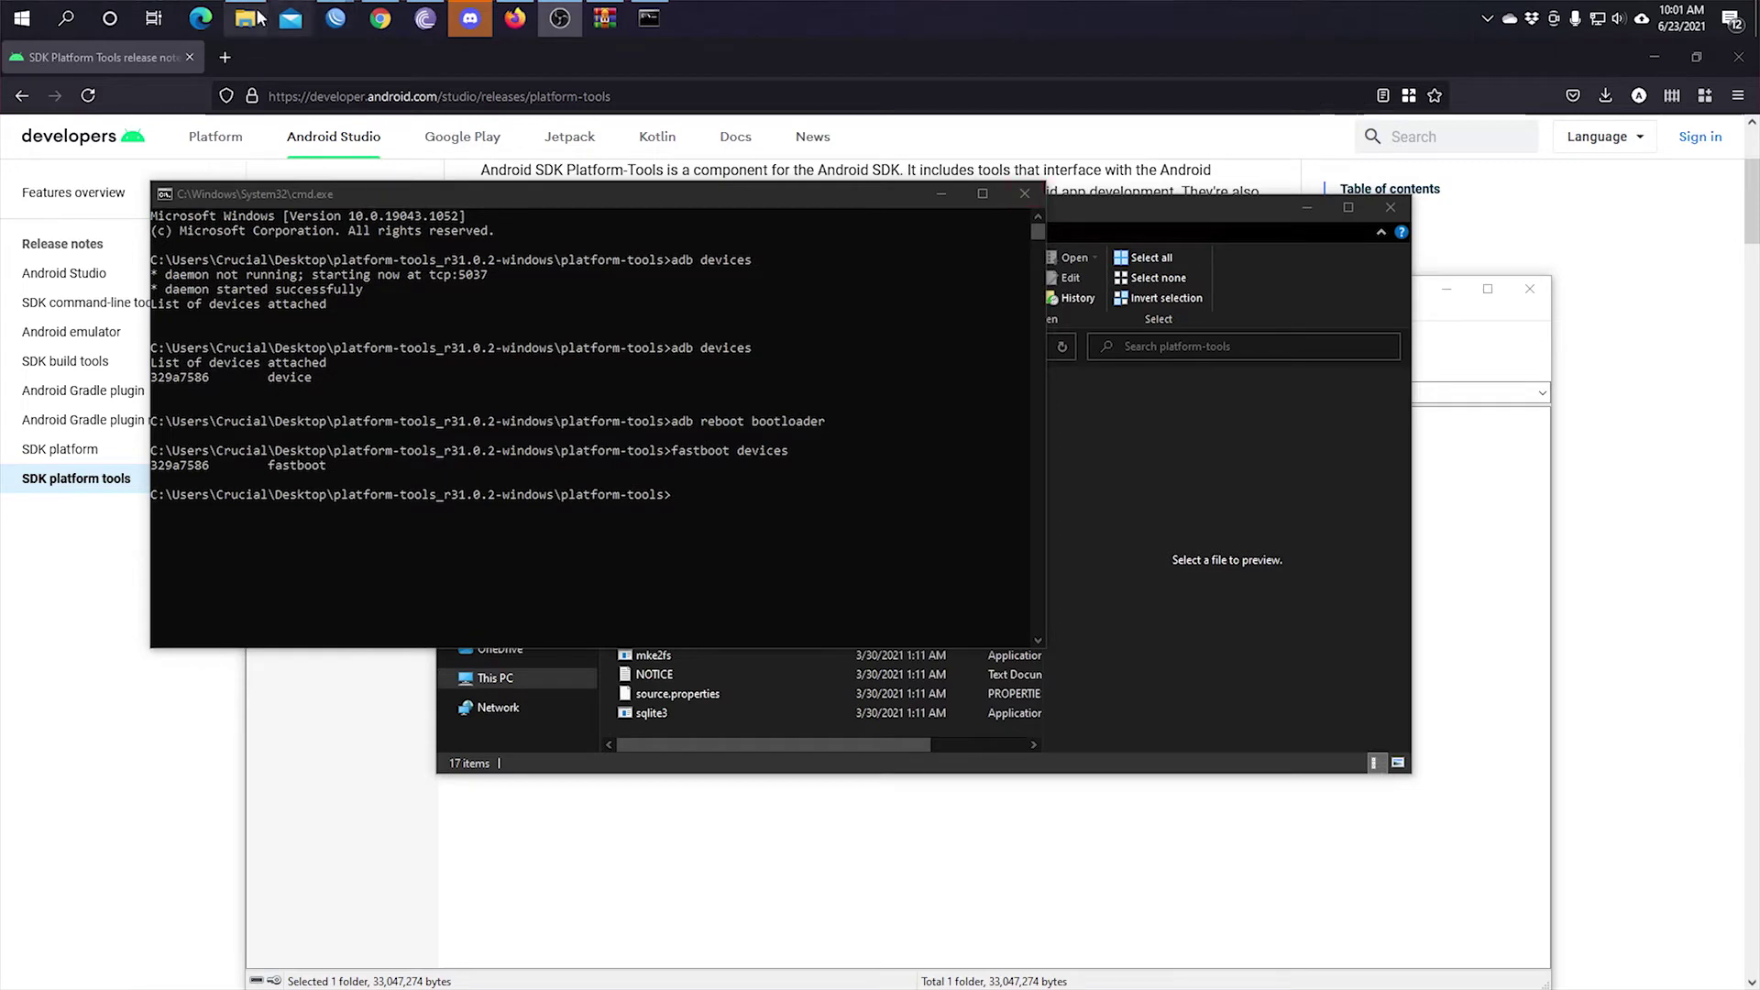
# - In a new tab, search en.MIUI/unlock and open the Apply for unlocking Mi devices result
pyautogui.click(231, 62)
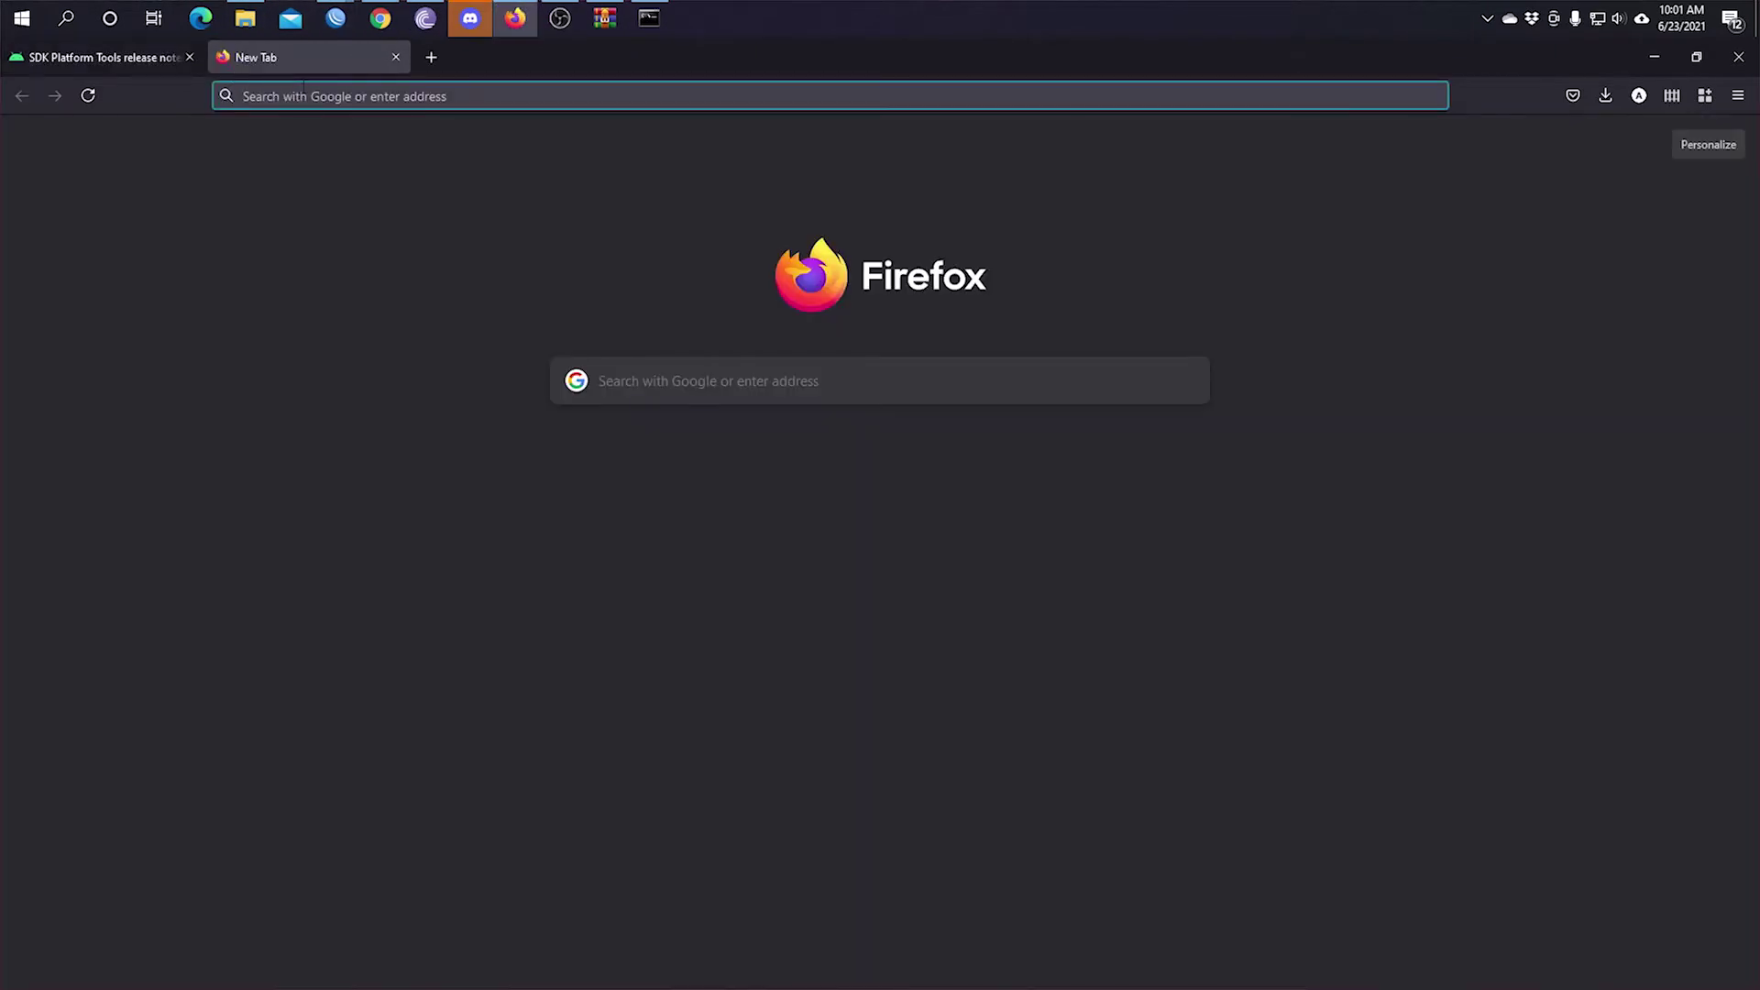
pyautogui.click(321, 99)
pyautogui.write('en.MIUI/unlock')
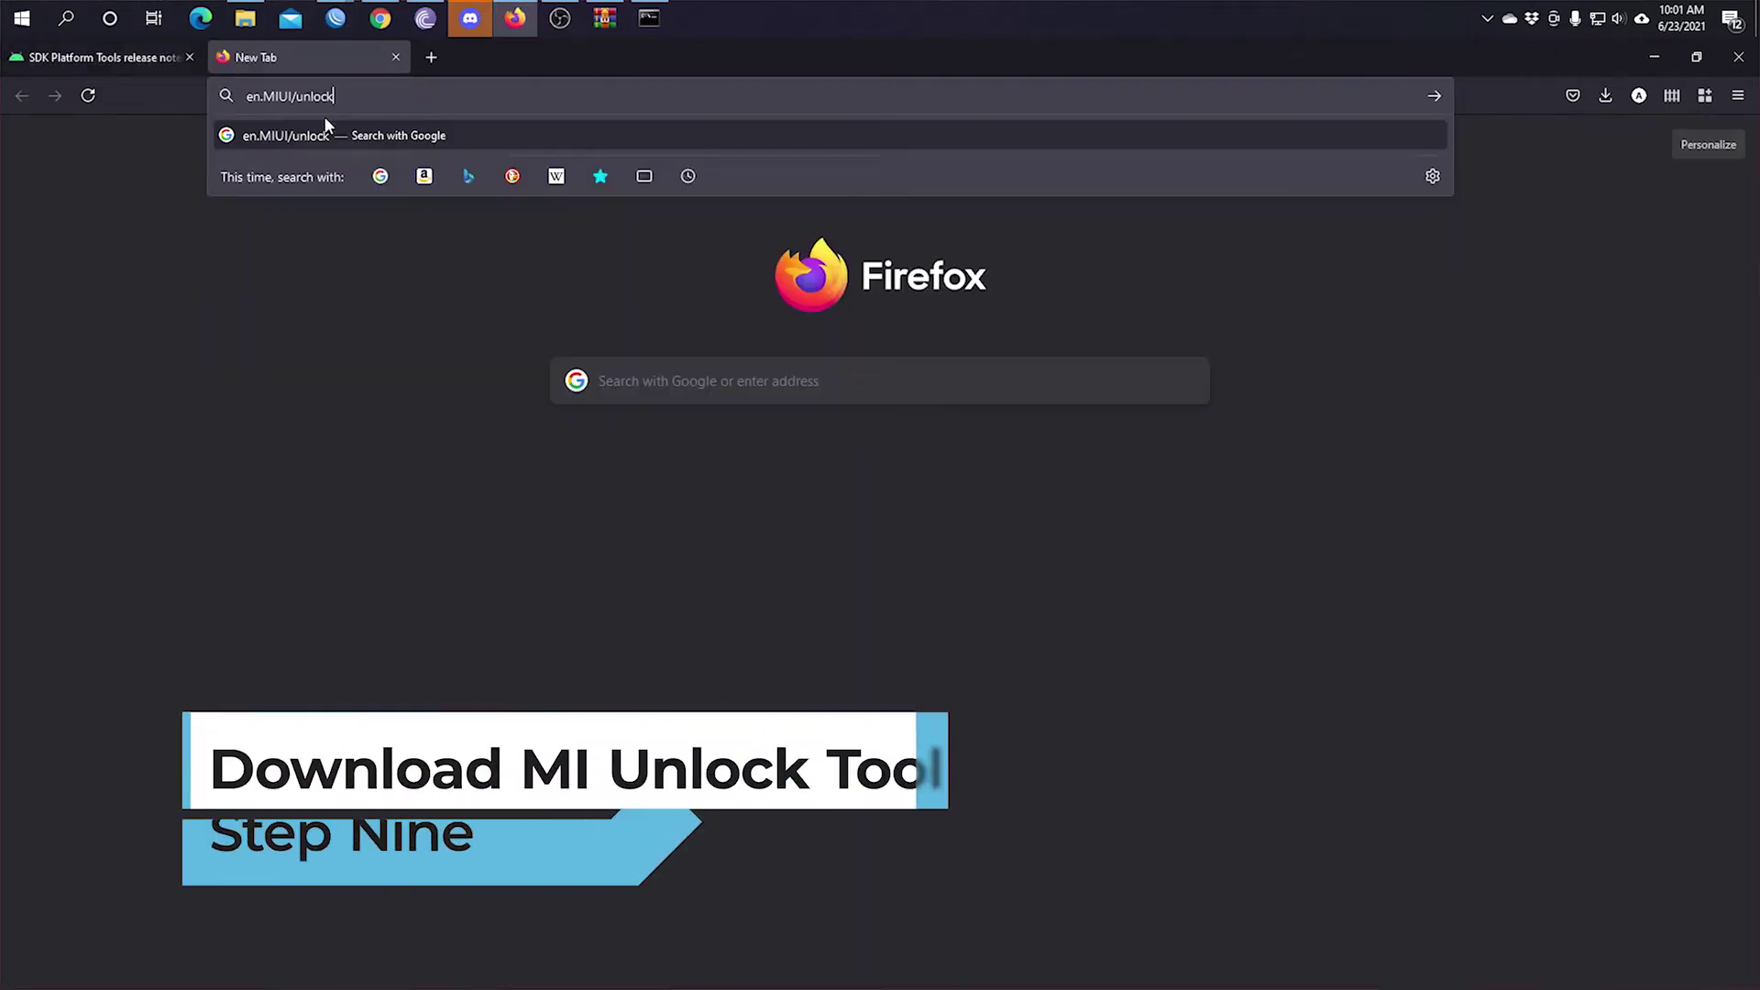
pyautogui.press('Return')
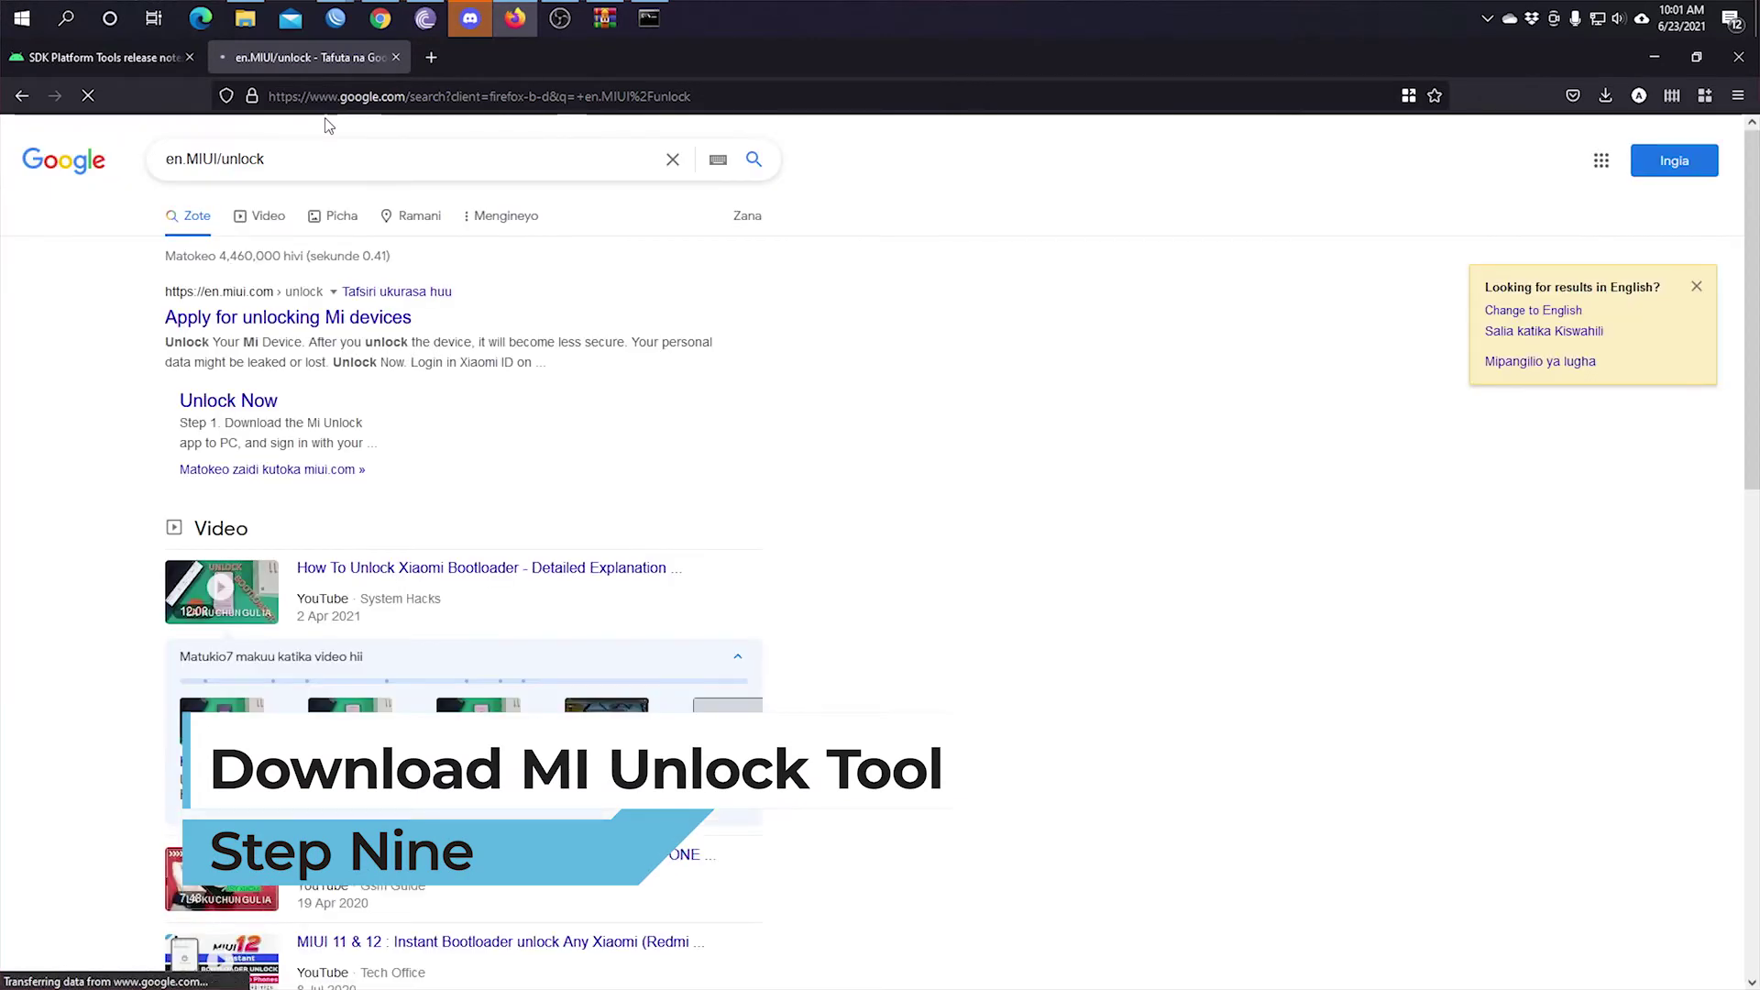
pyautogui.click(303, 318)
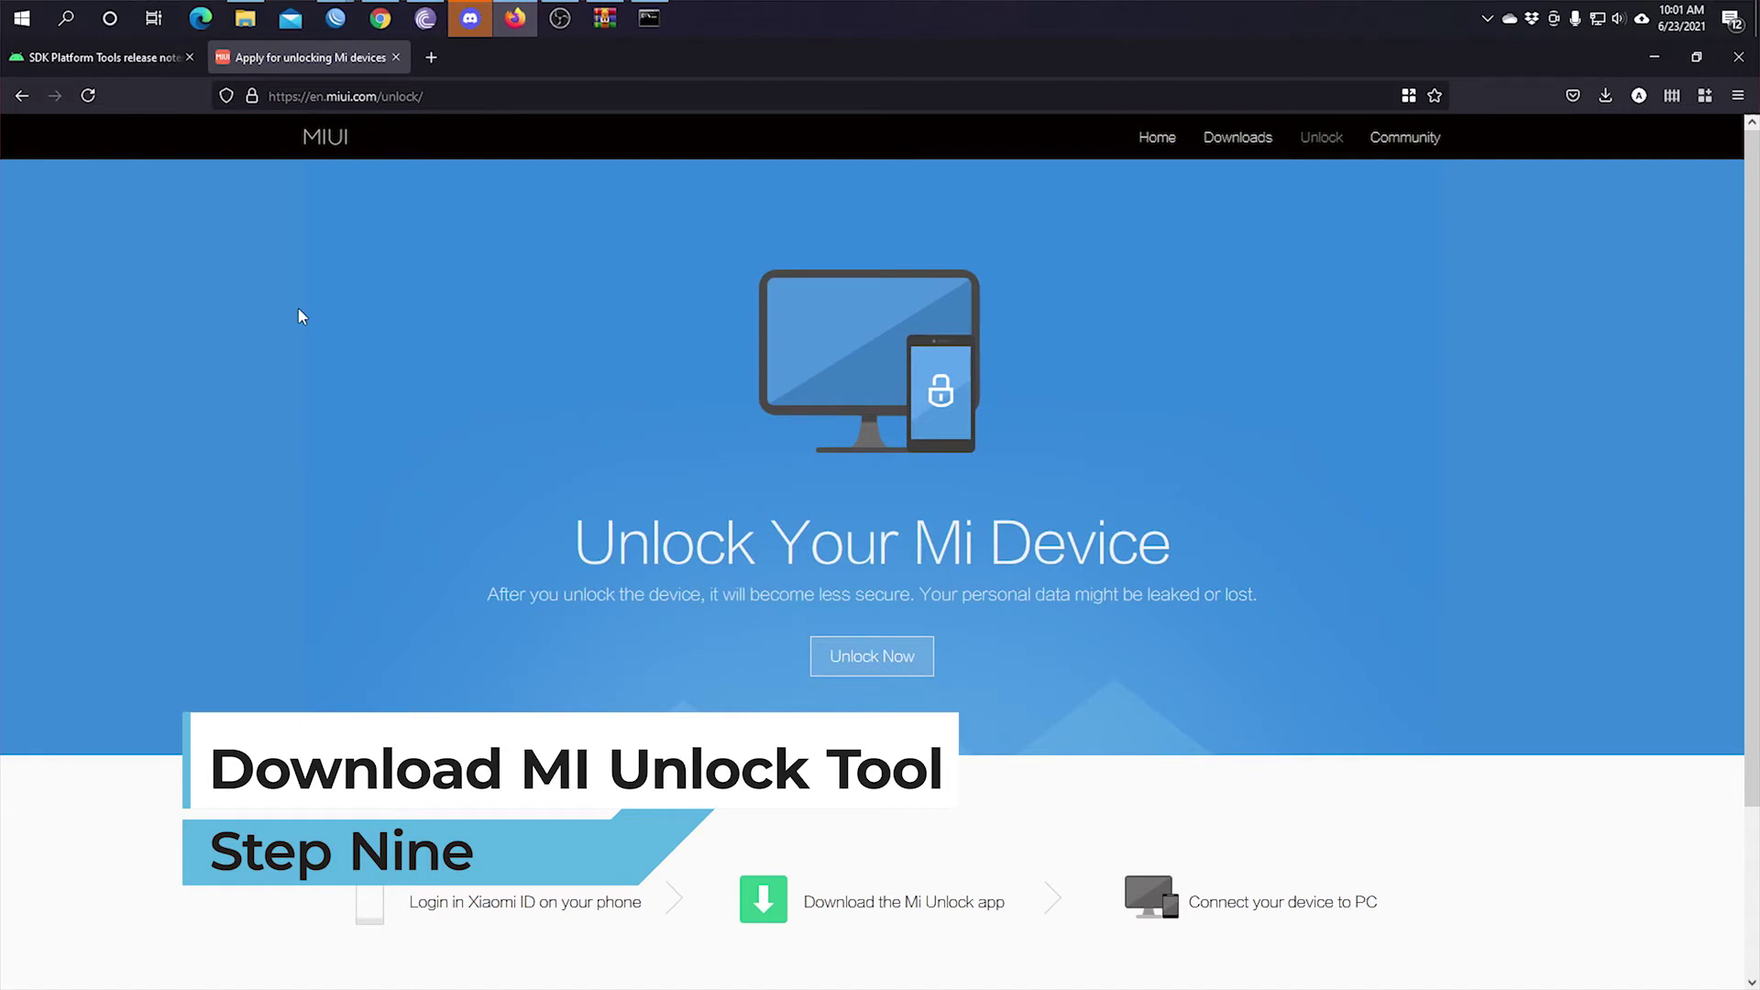
# - Download the miflash_unlock-en-5.5.224.24.zip file and open it from the downloads list
pyautogui.click(912, 669)
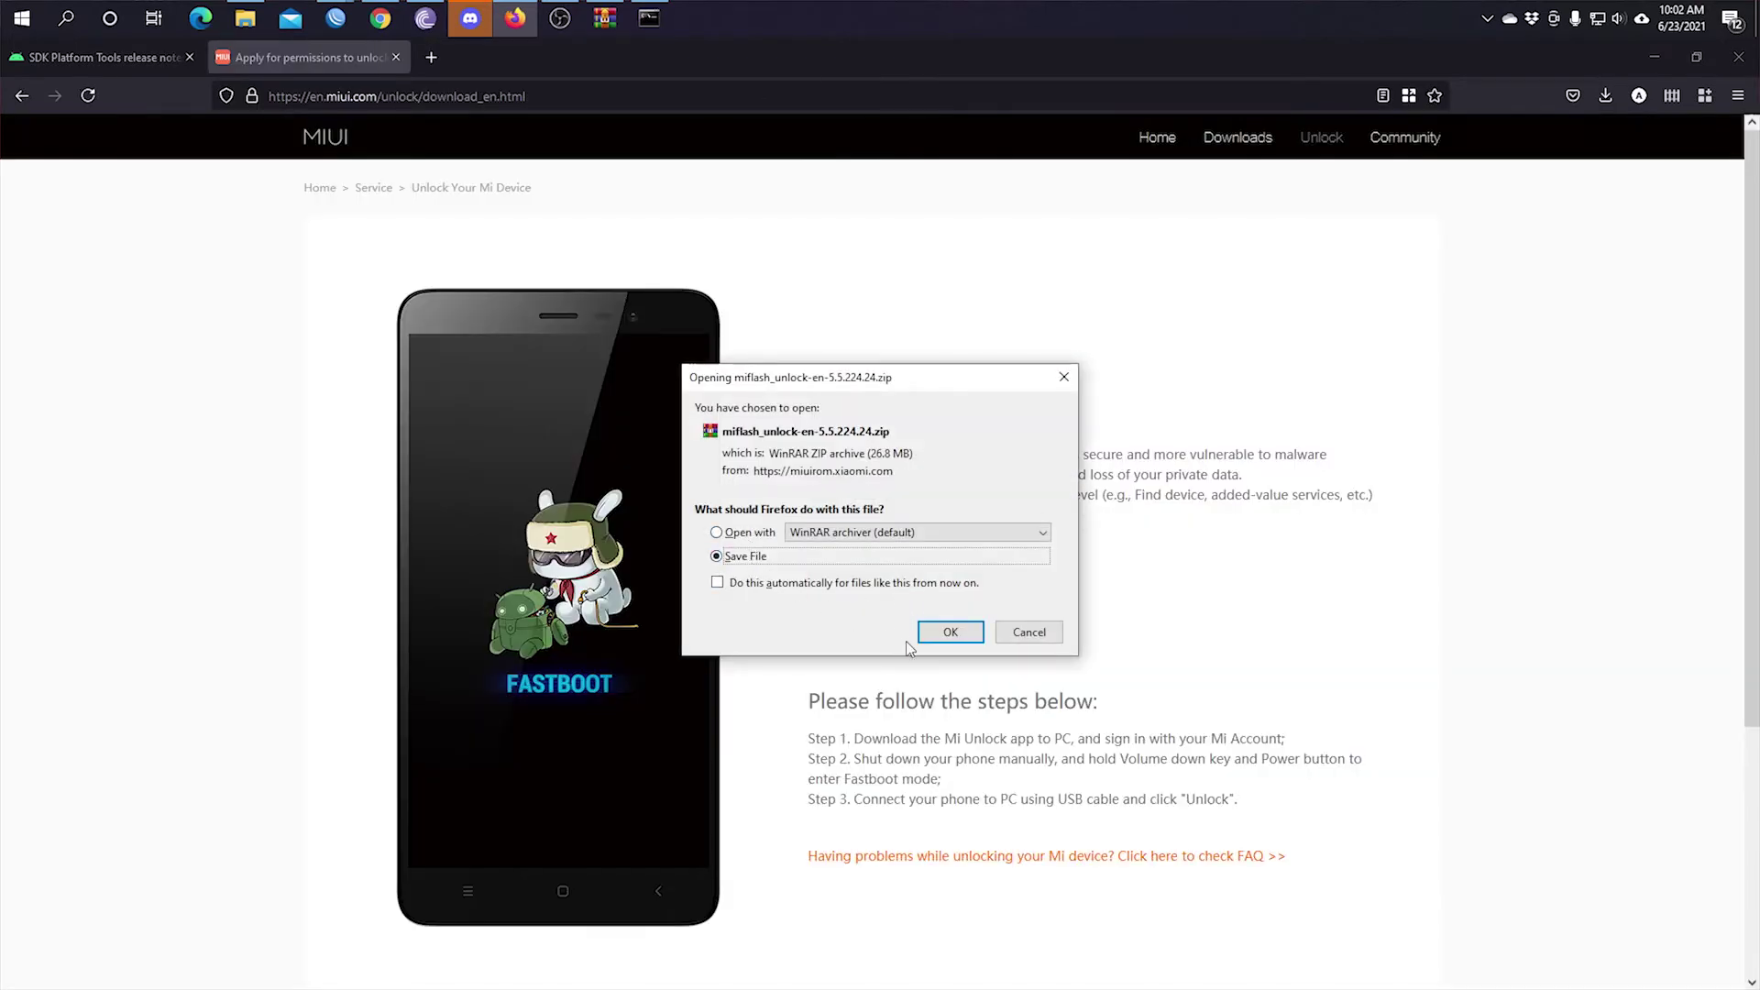
pyautogui.click(951, 632)
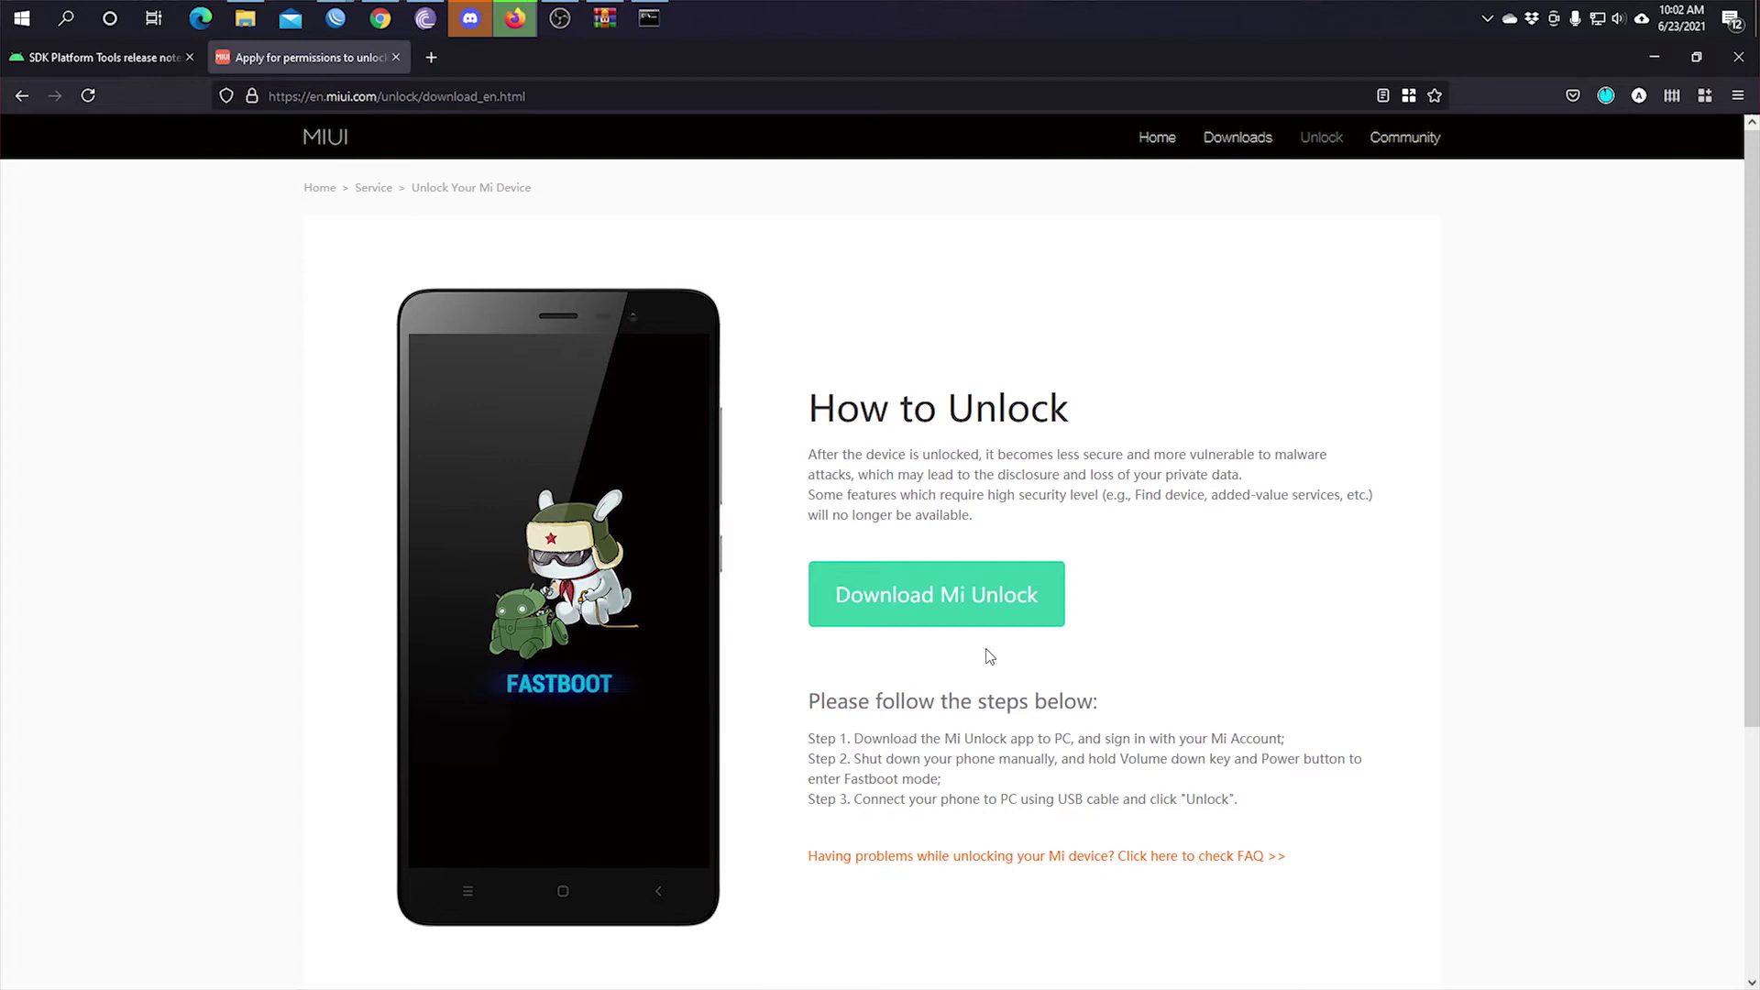
pyautogui.click(1608, 95)
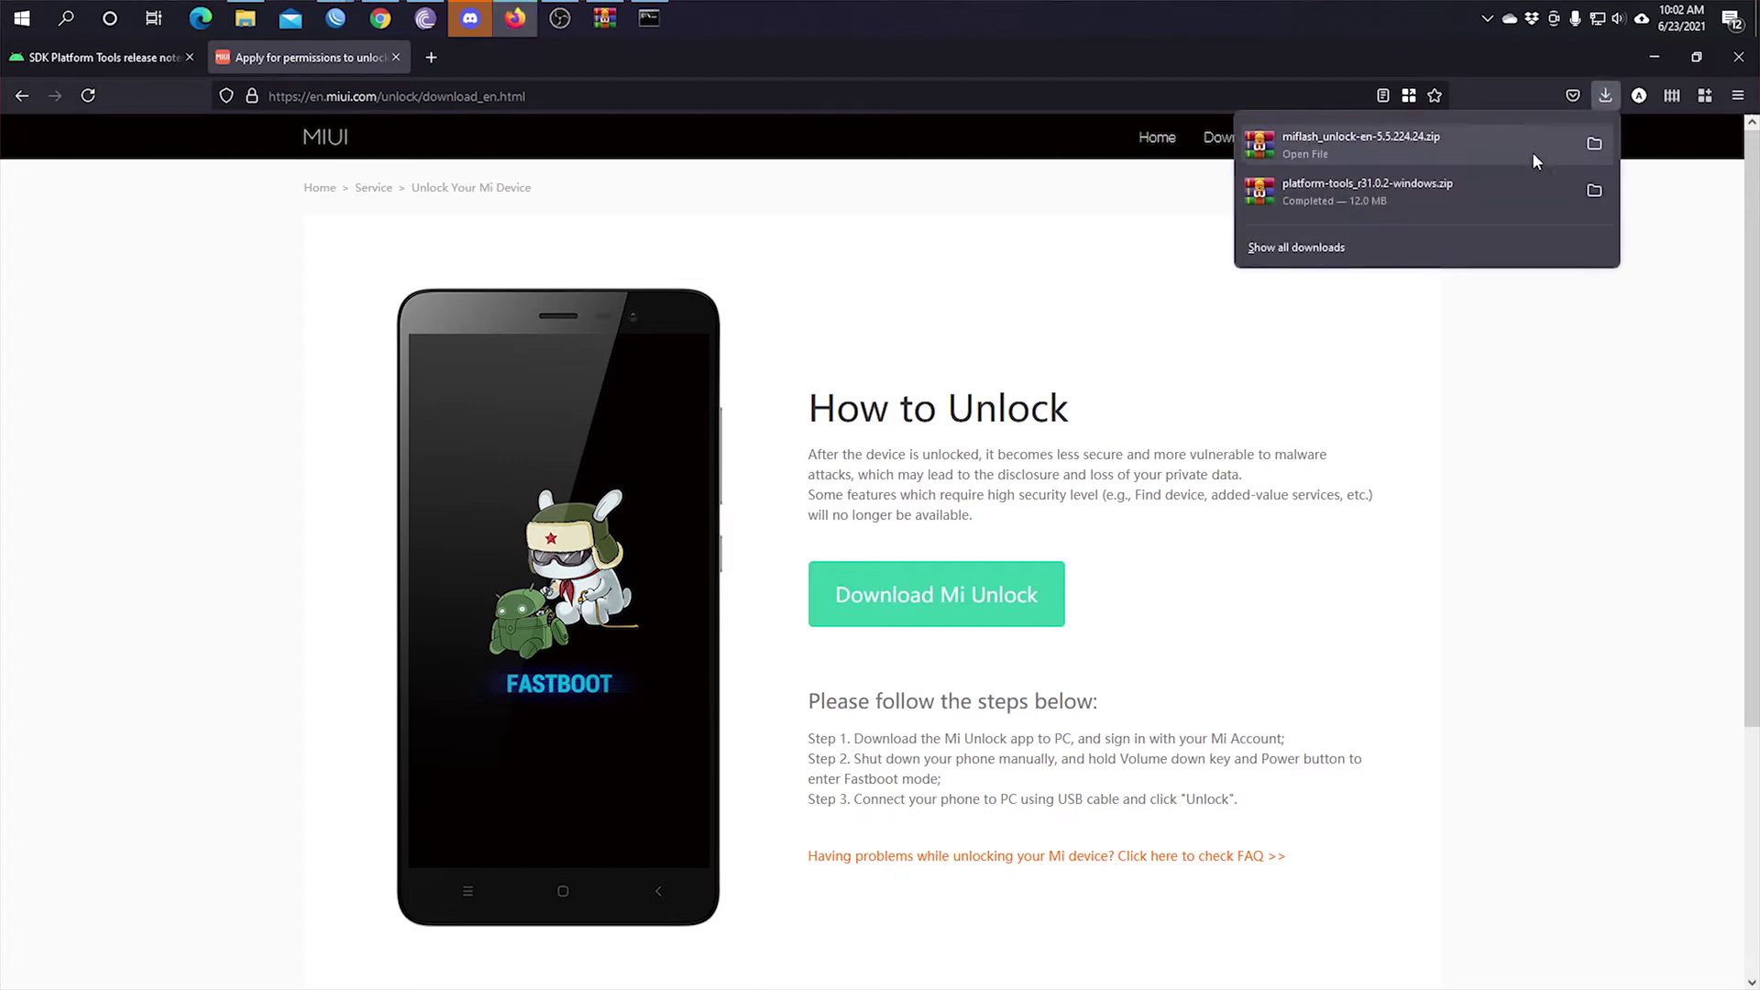
pyautogui.click(1419, 149)
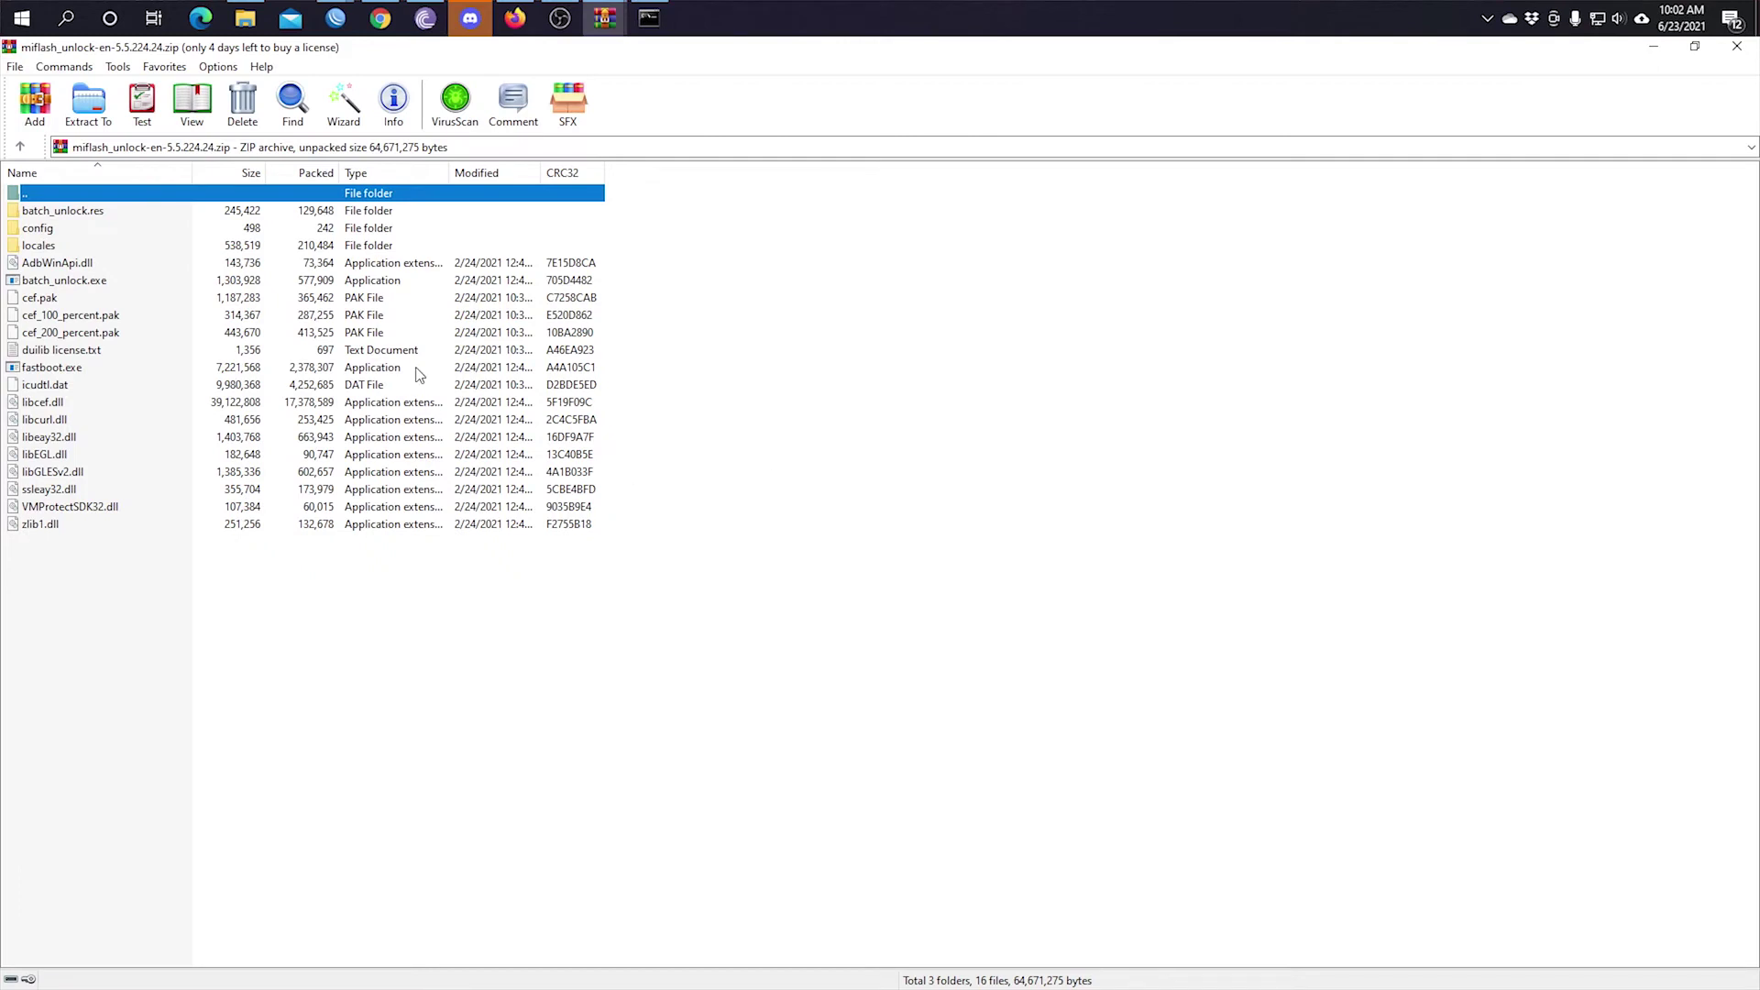
# - Extract the archive into a new miflash_unlock-en-5.5.224.24 folder on the Desktop
pyautogui.click(87, 103)
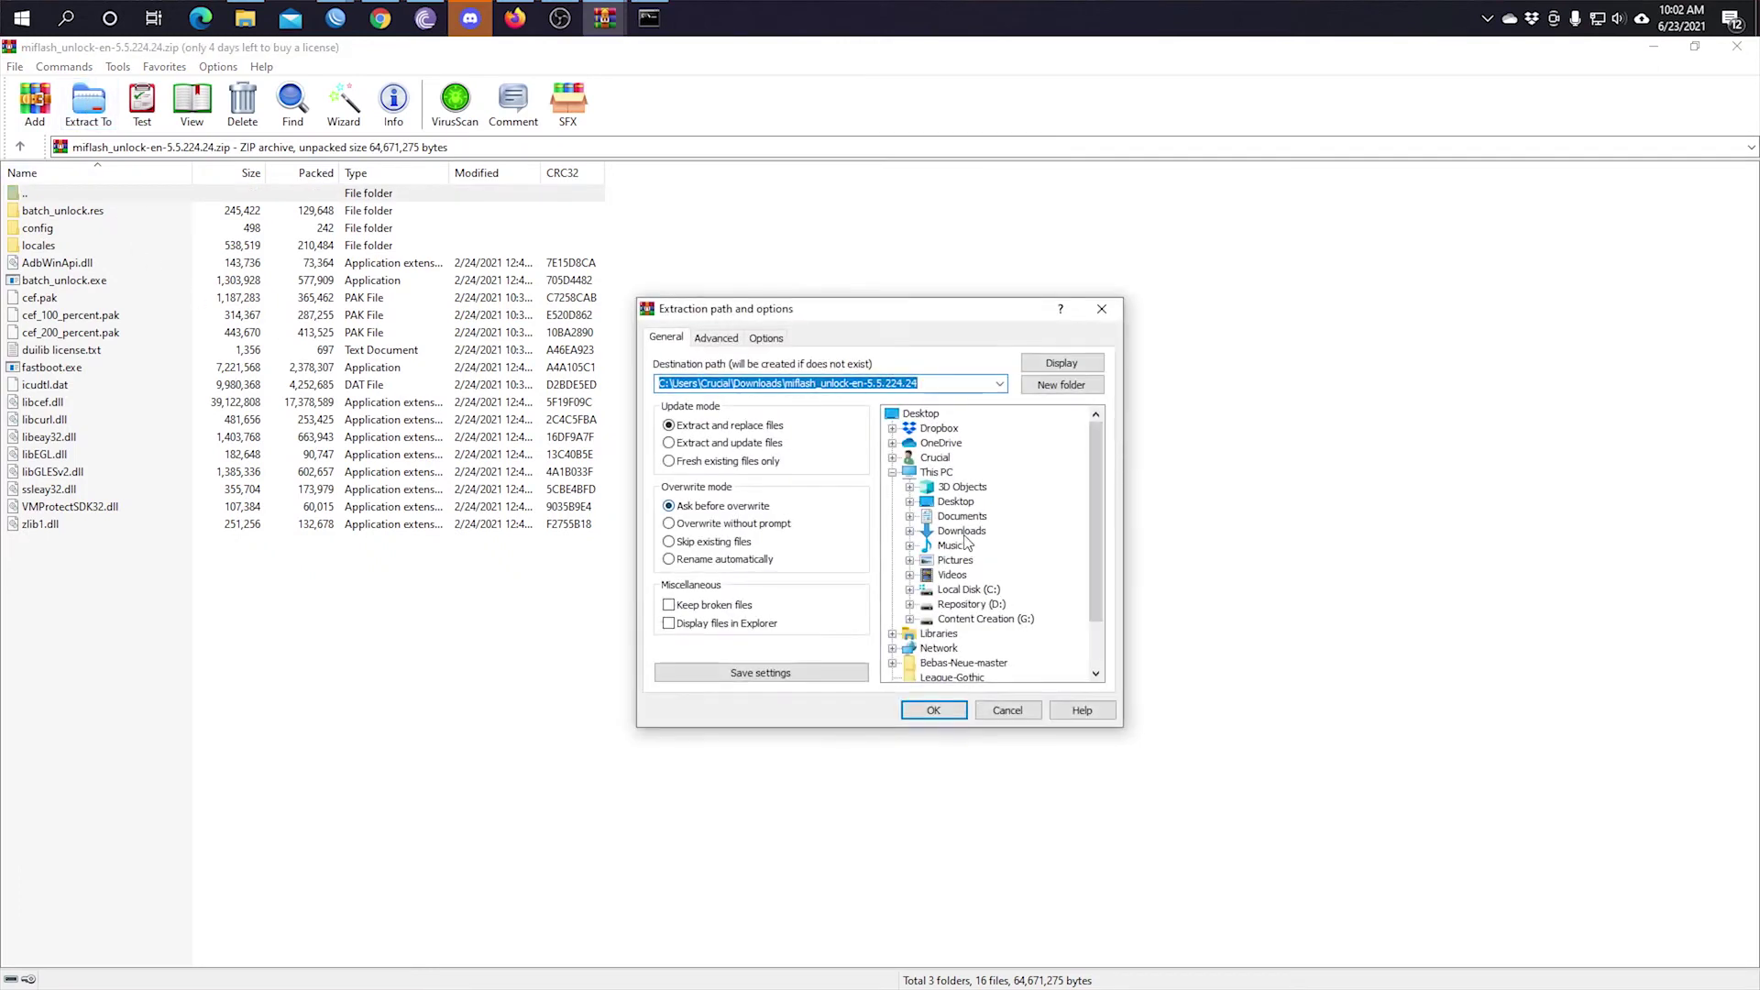
pyautogui.click(924, 415)
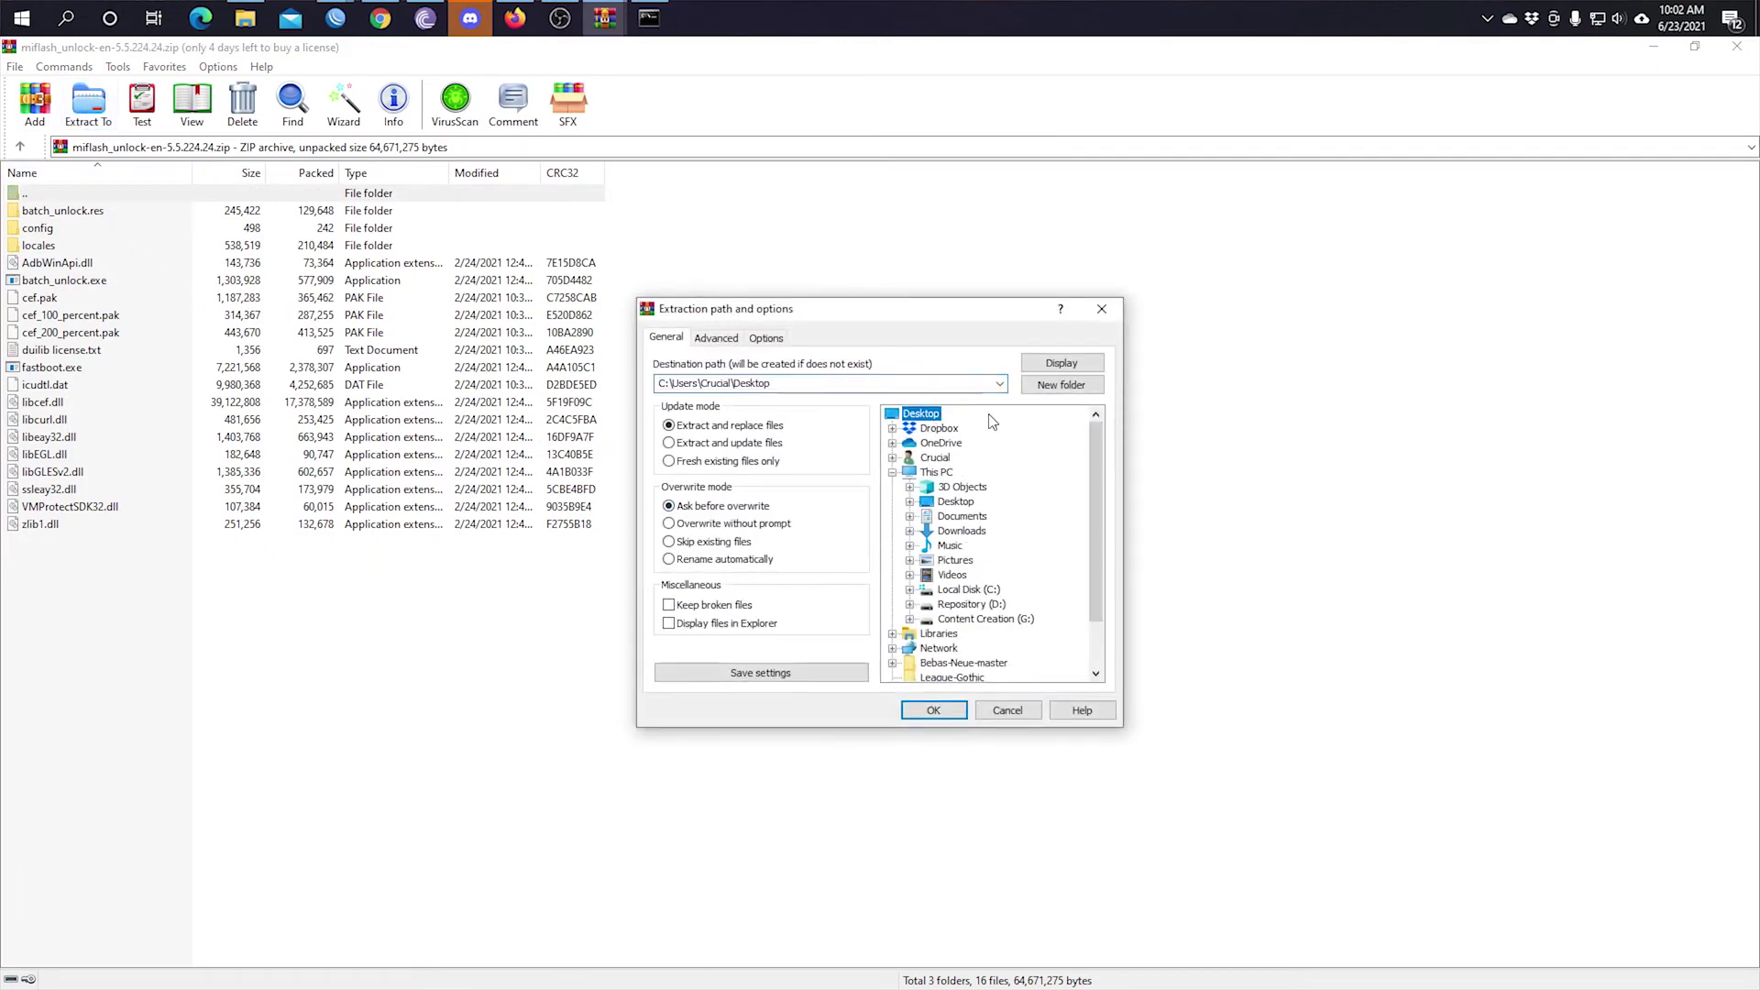
pyautogui.click(1061, 385)
pyautogui.click(921, 712)
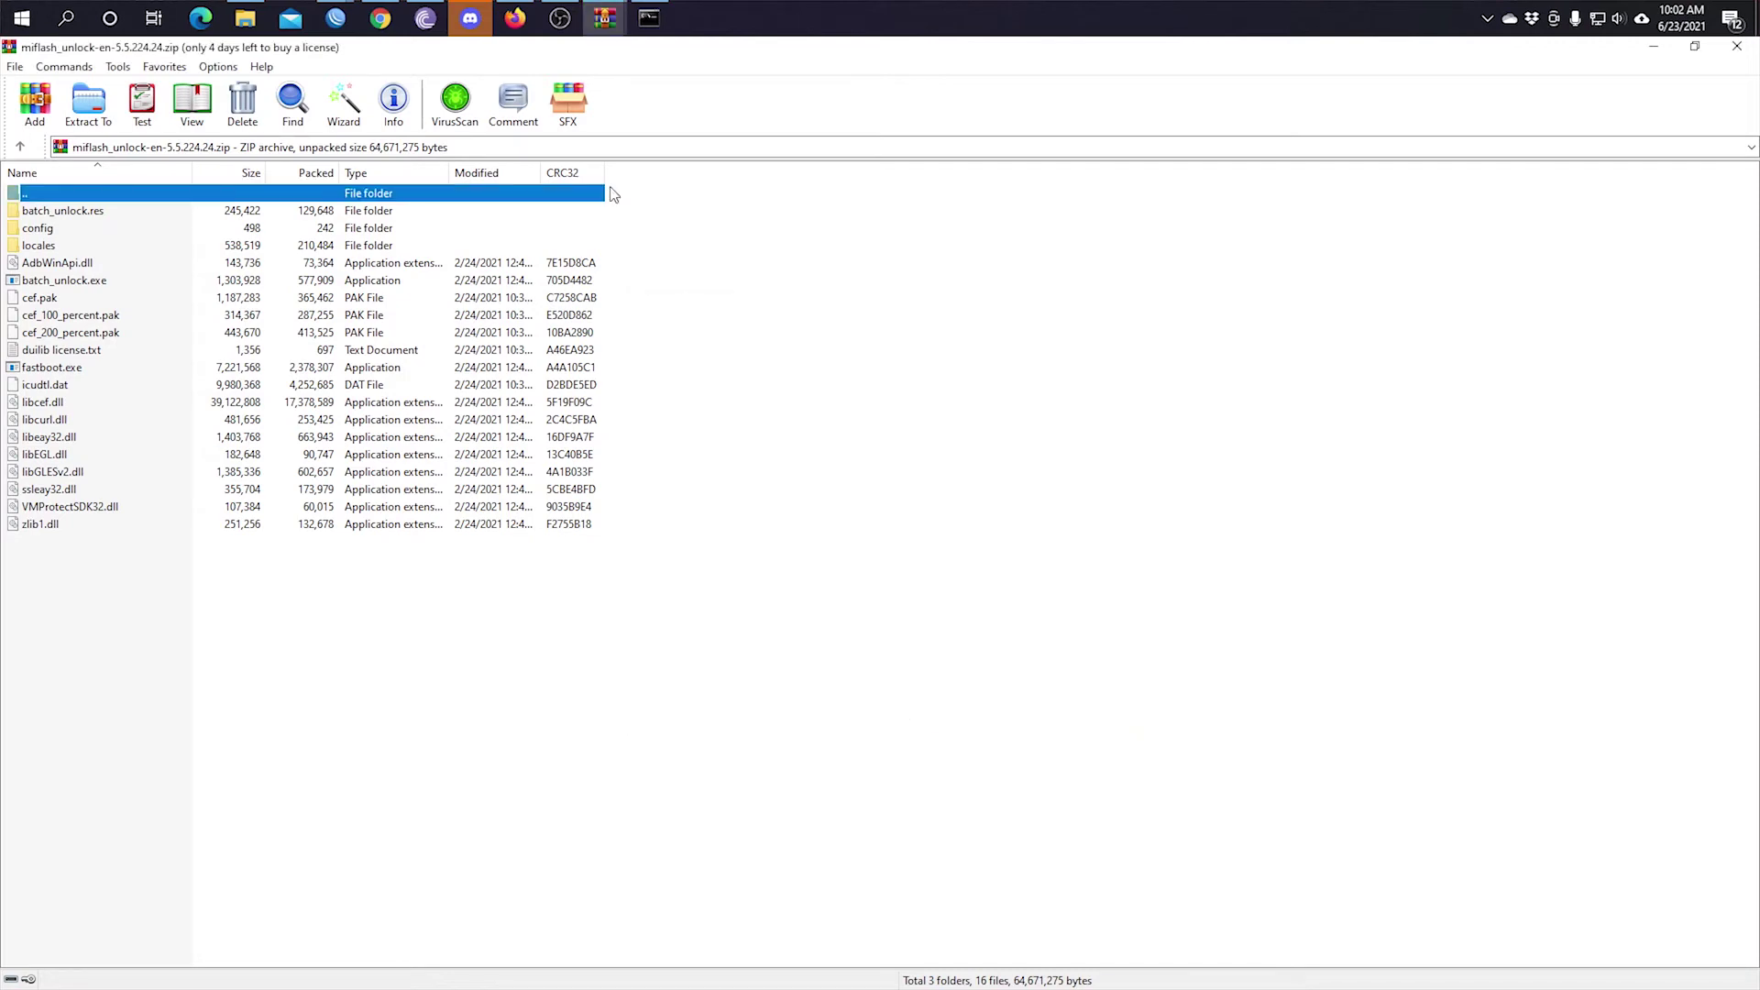
# - In File Explorer, go to the Desktop and open the miflash_unlock-en-5.5.224.24 folder
pyautogui.click(245, 19)
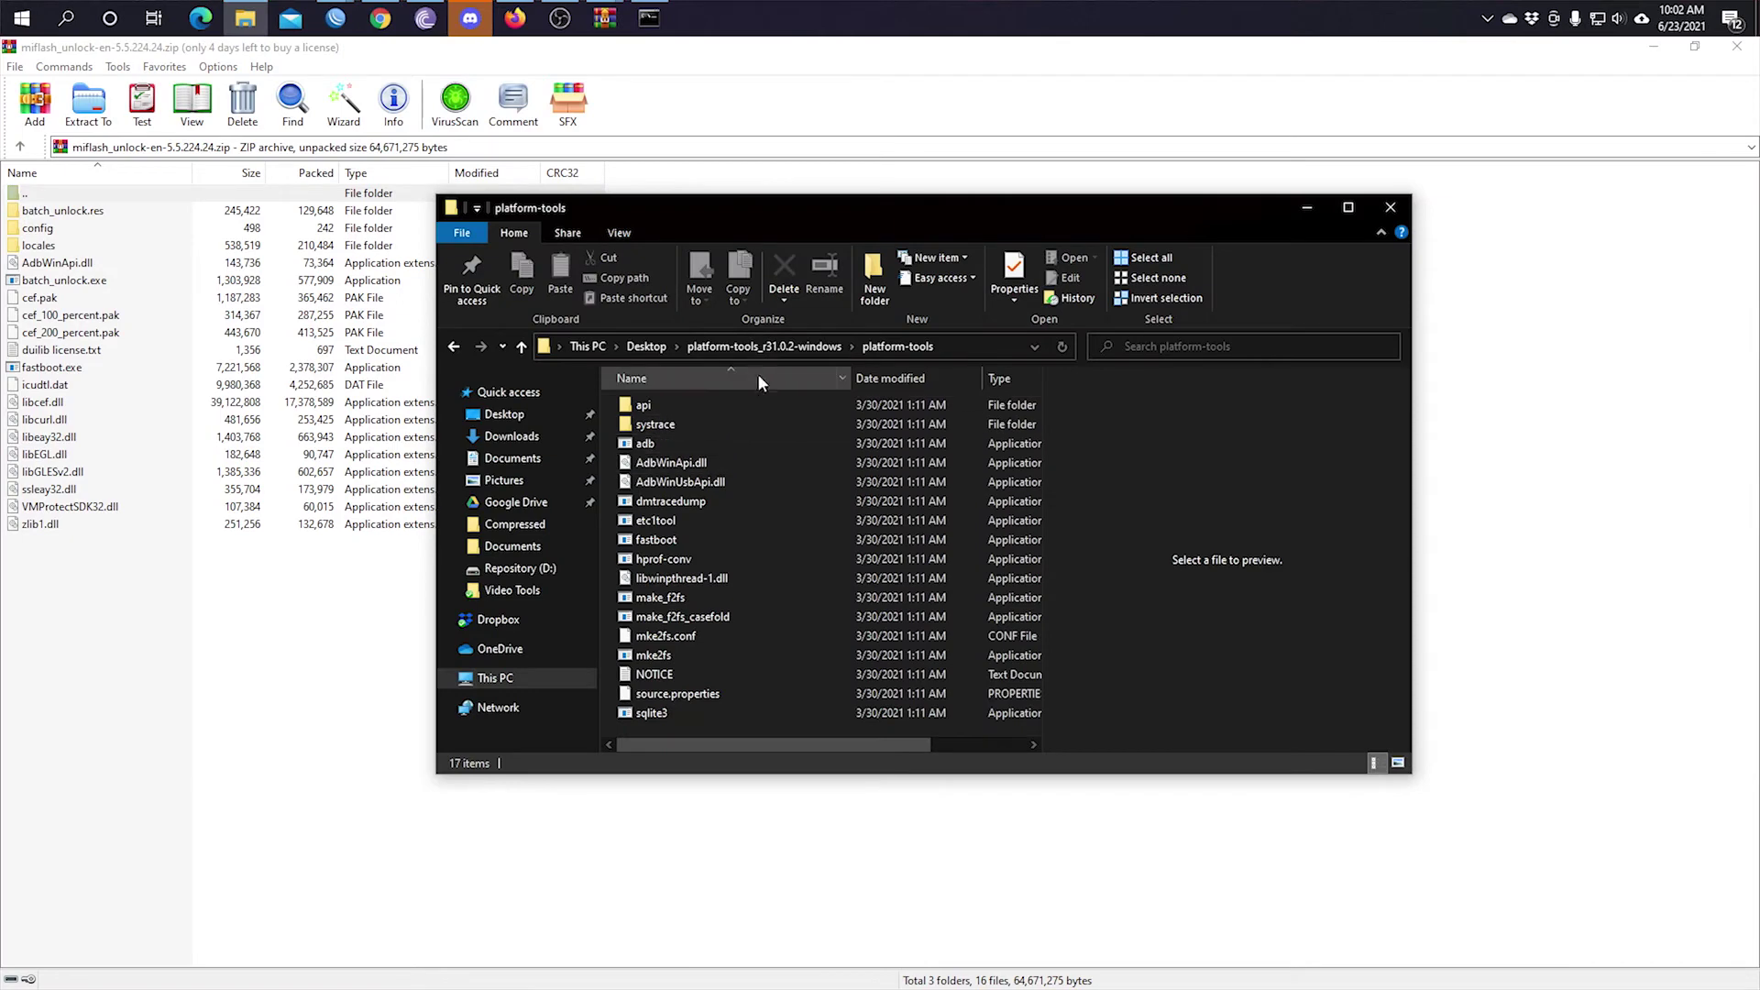
pyautogui.click(650, 347)
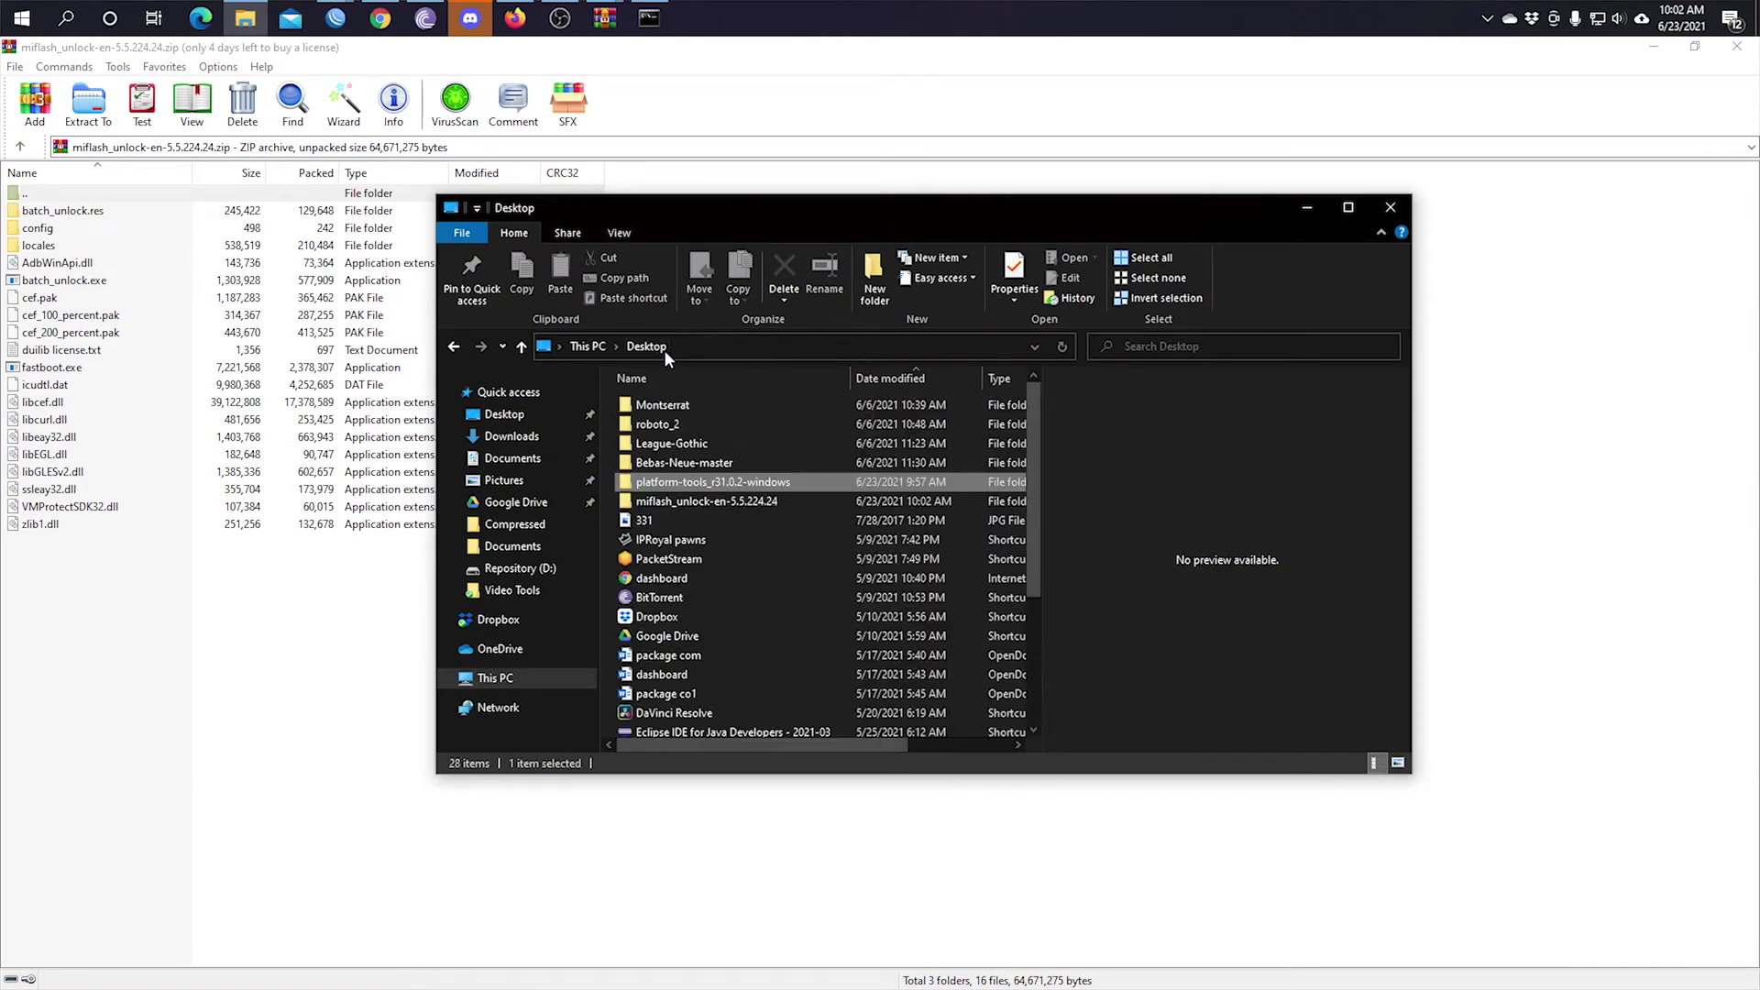
pyautogui.doubleClick(712, 503)
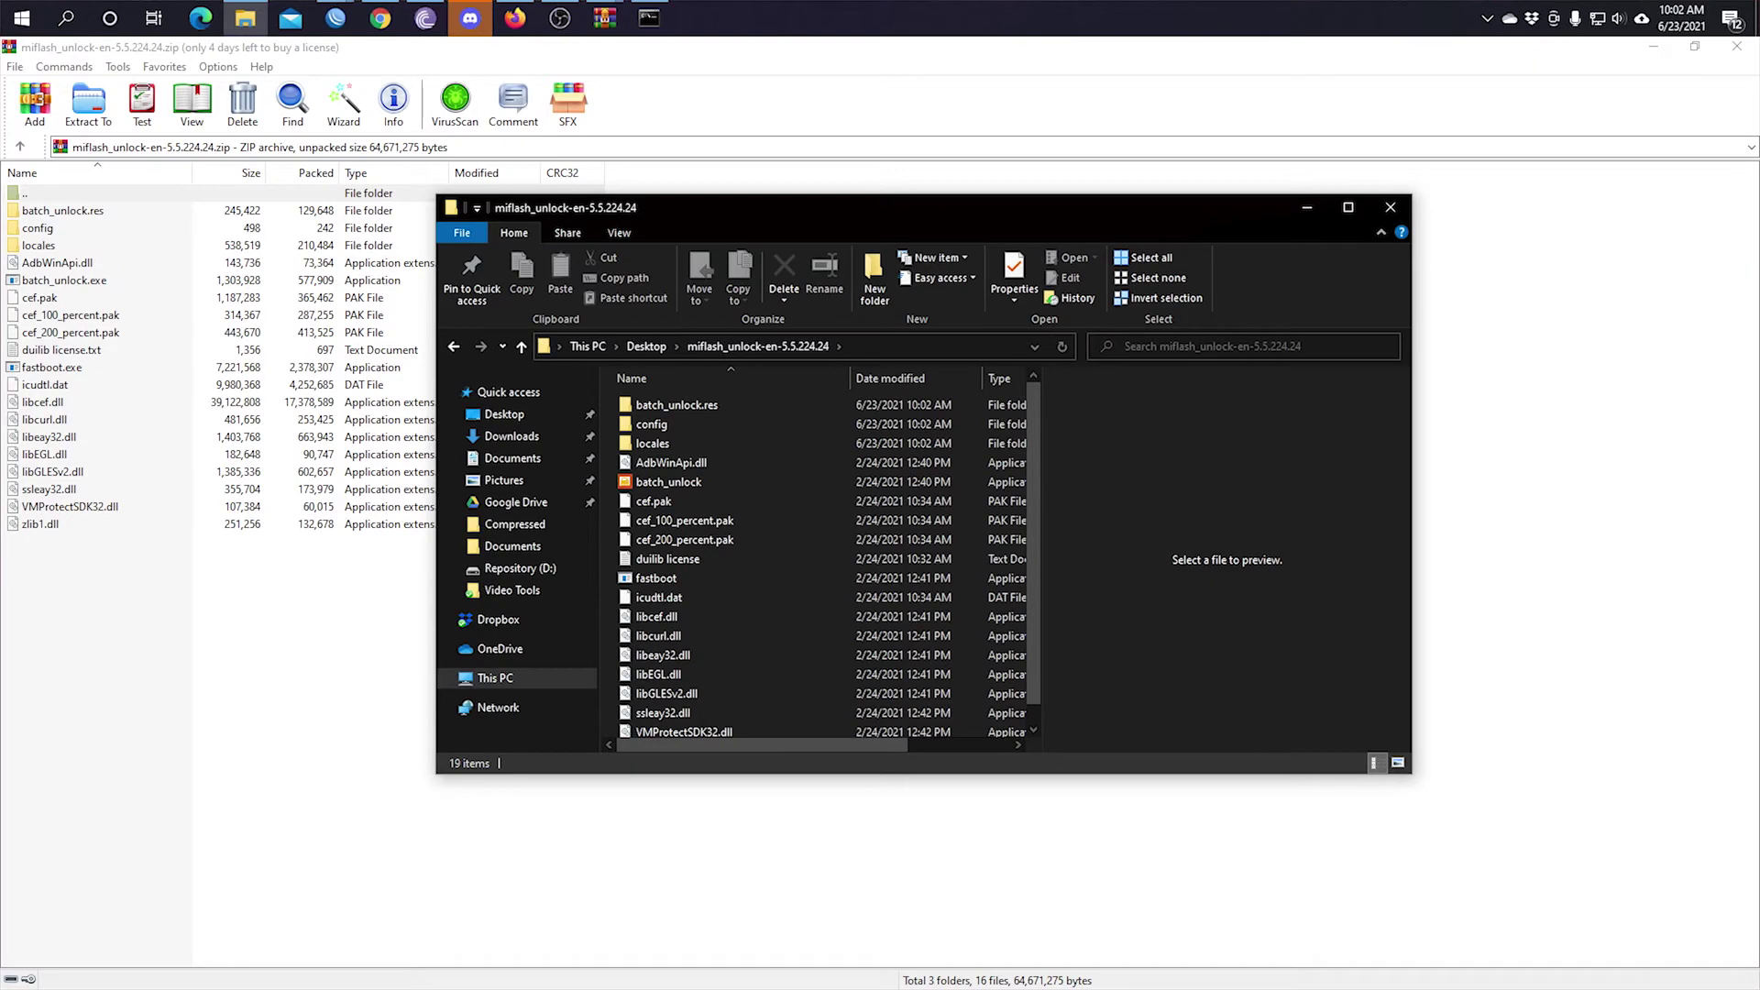
# - Launch batch_unlock, select the locked davinci phone and choose Unlock(F6) to reach the Mi Account sign-in
pyautogui.hotkey('alt', 'Tab')
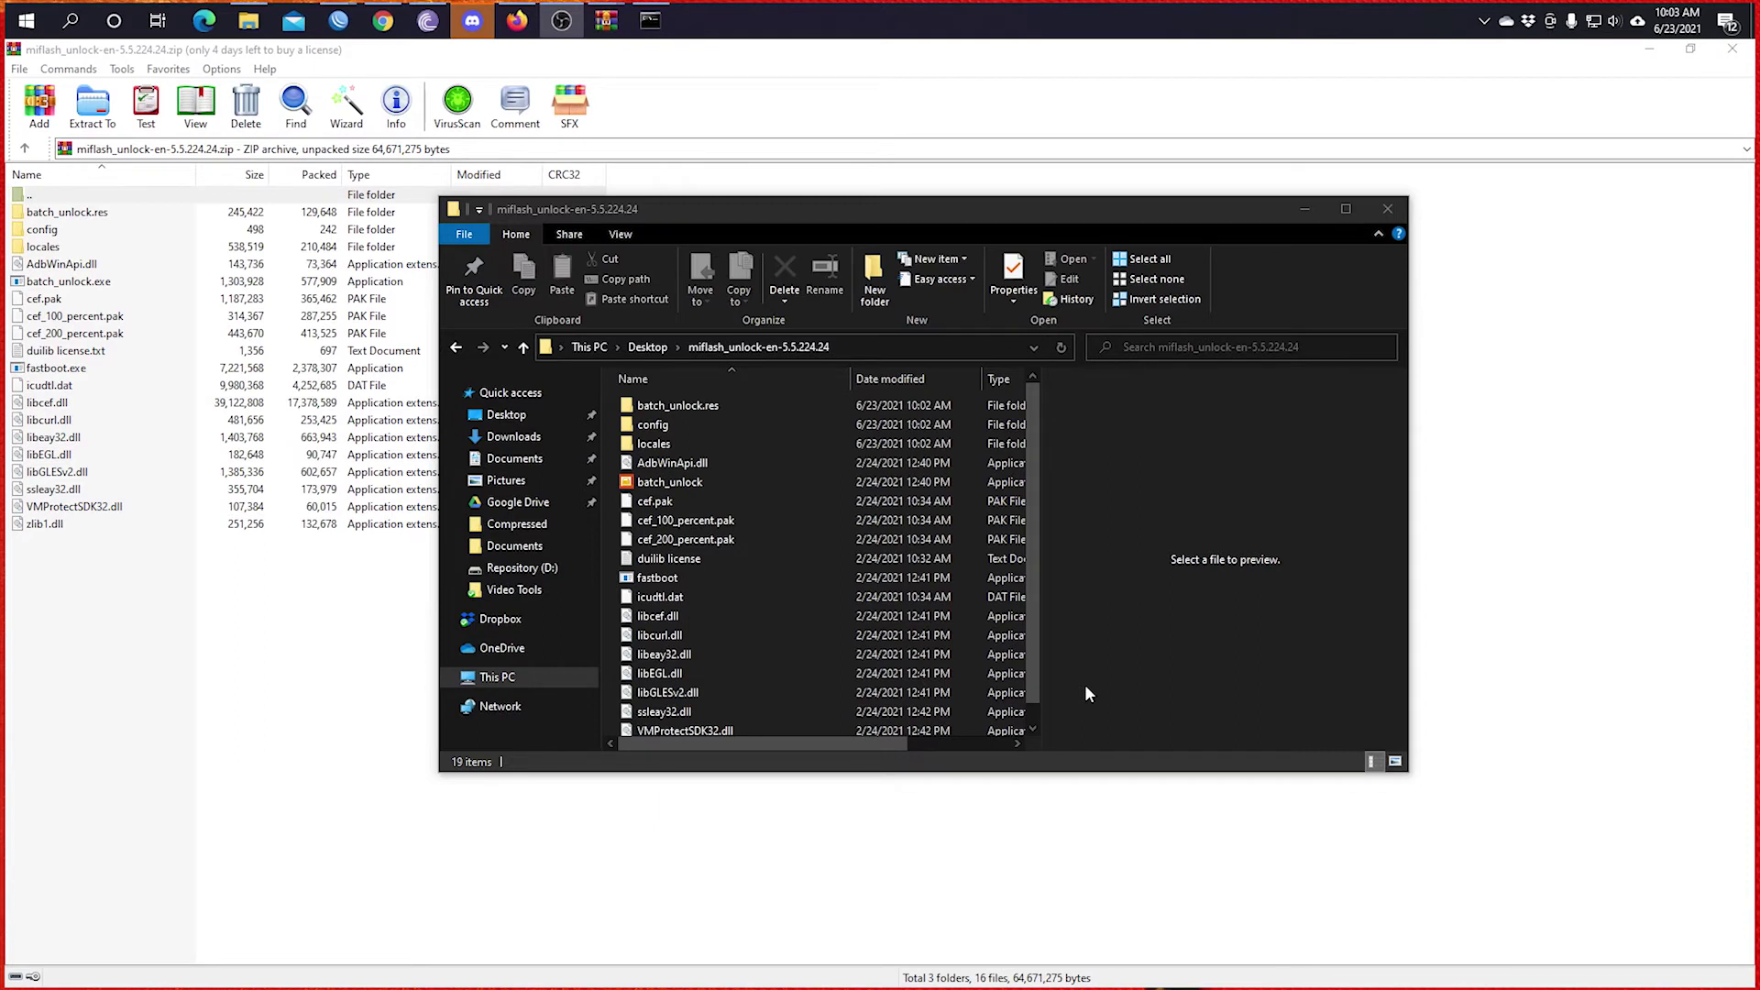
pyautogui.doubleClick(694, 486)
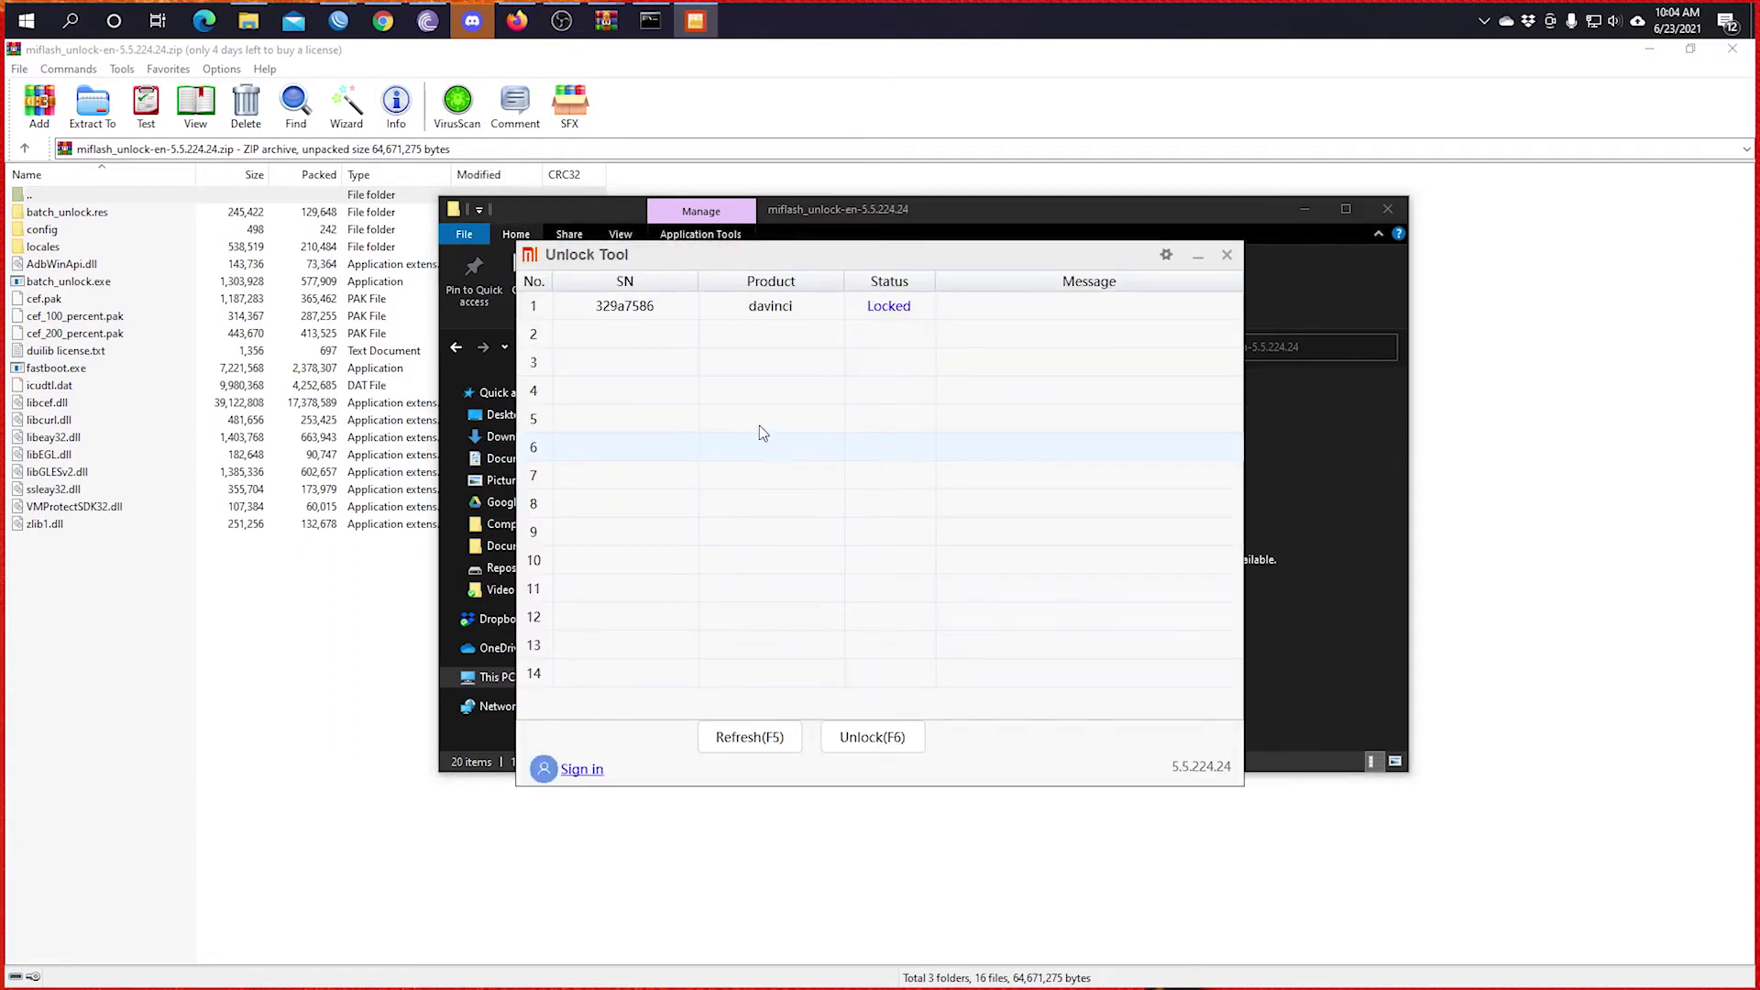
pyautogui.click(789, 316)
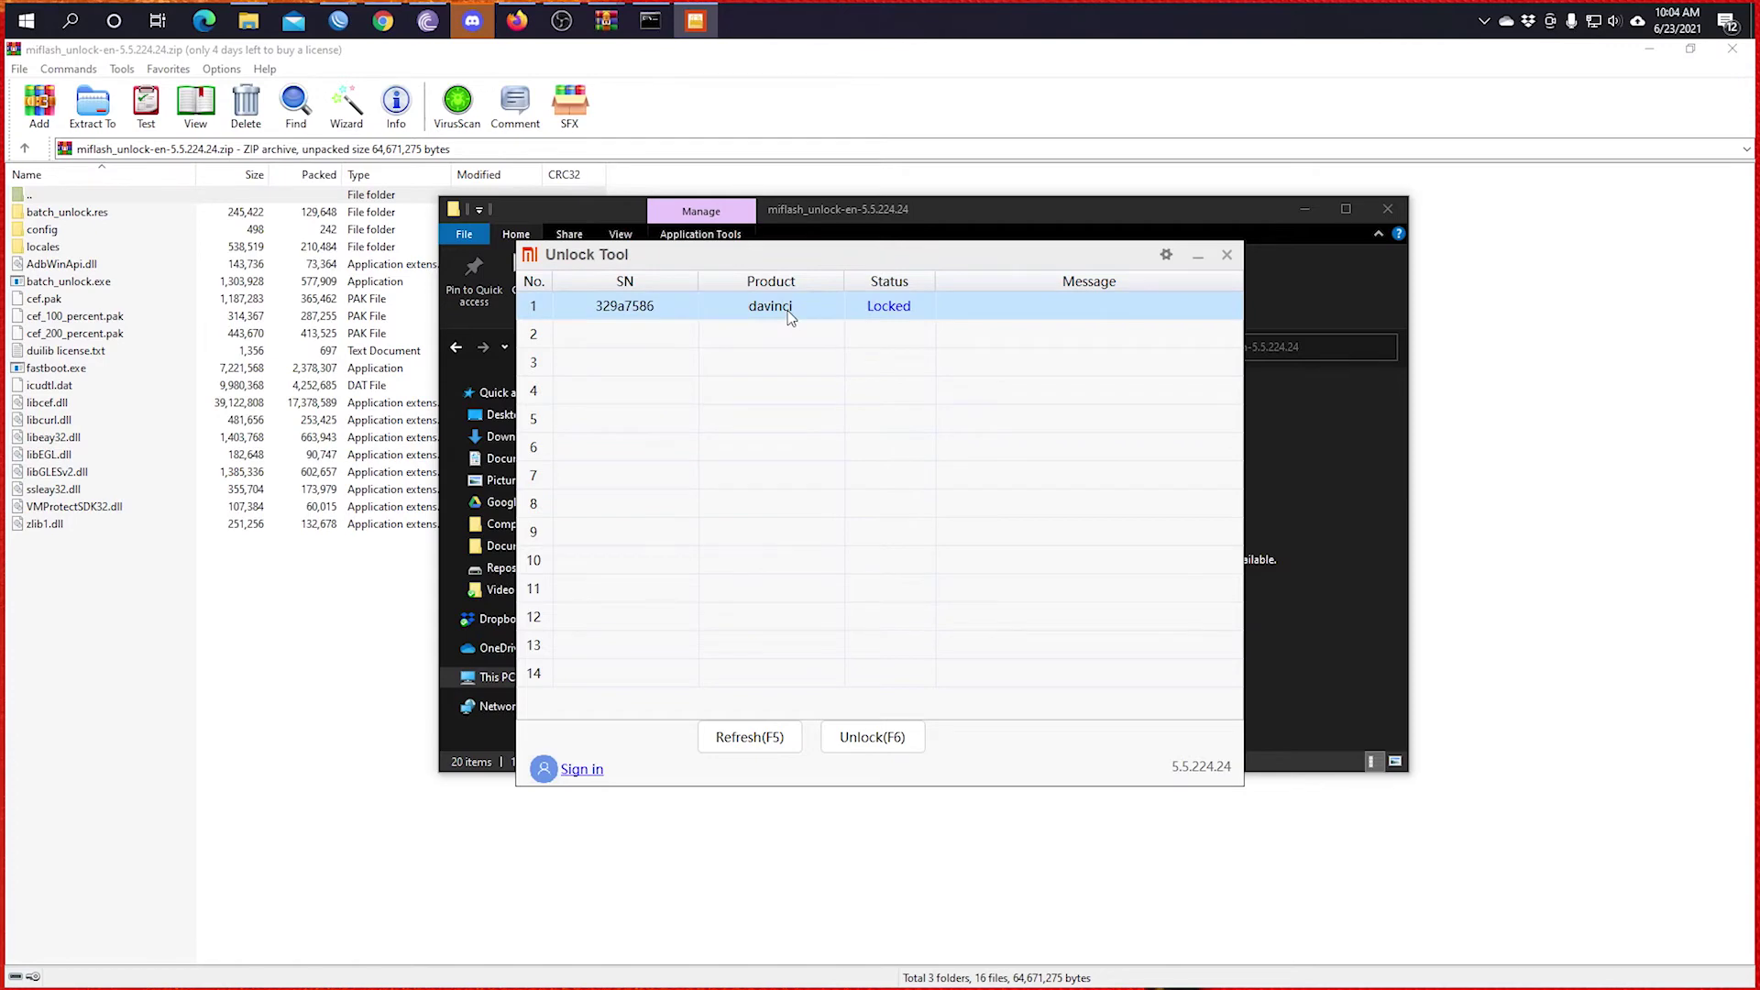
pyautogui.click(866, 746)
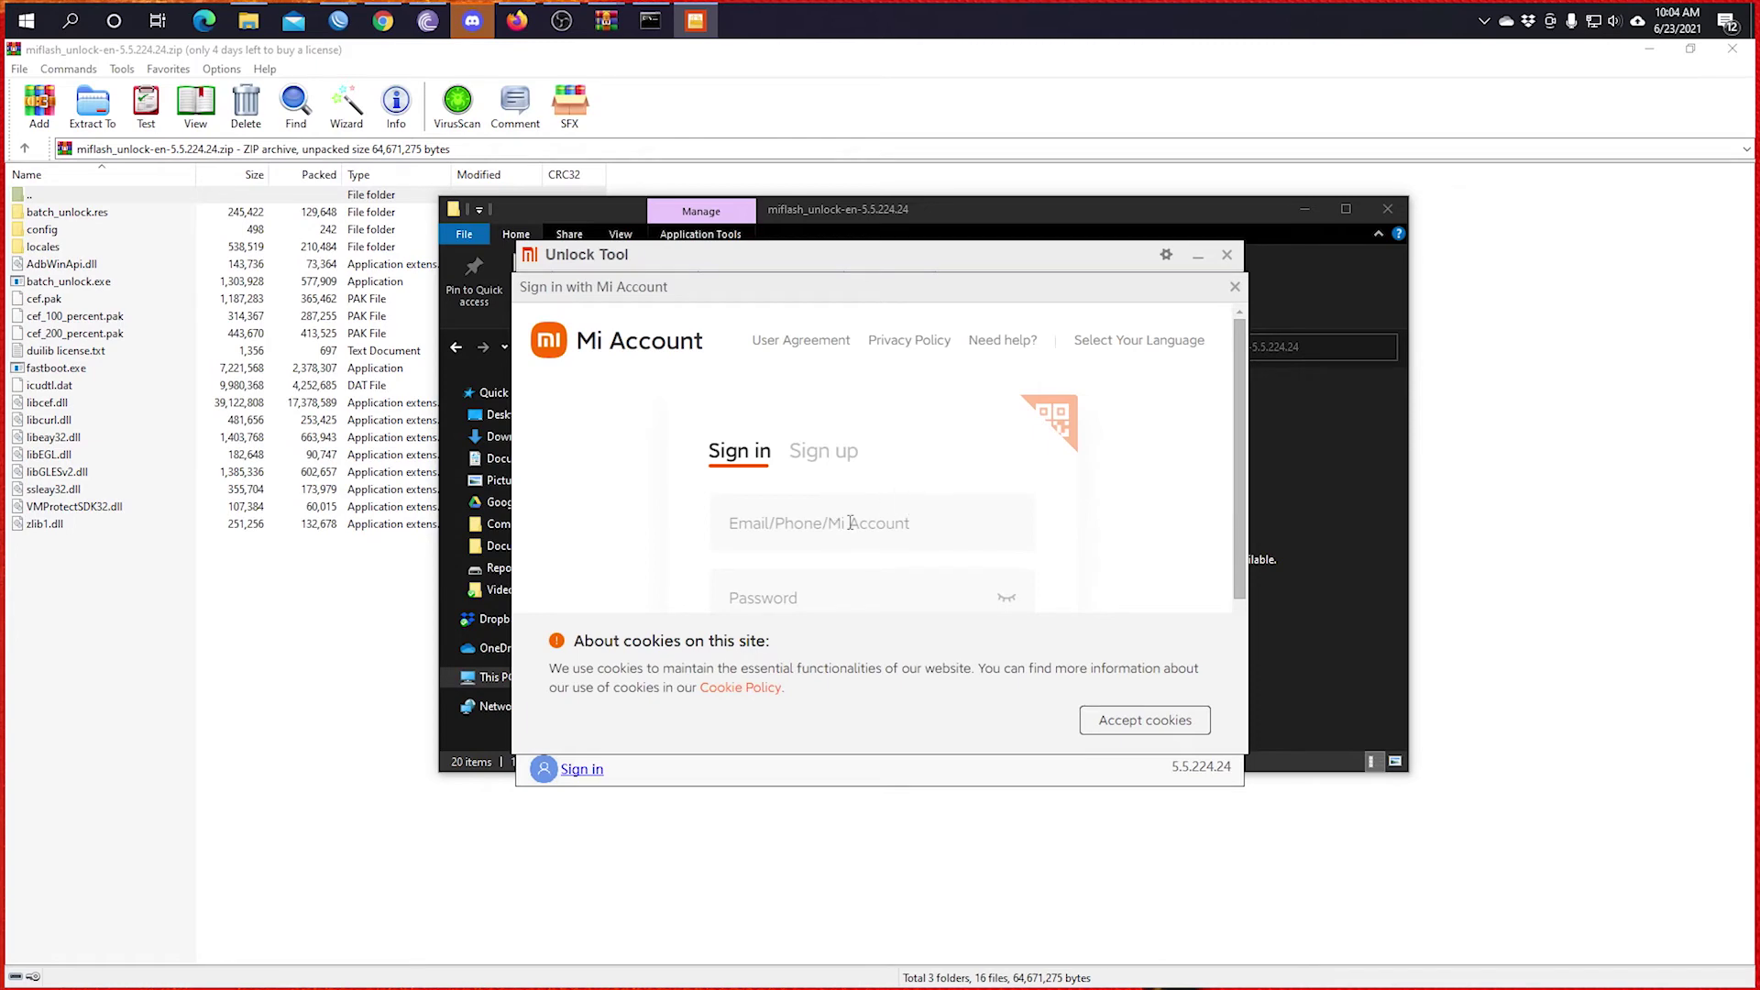
# - Accept the cookie notice and fill in the Mi Account sign-in fields
pyautogui.click(850, 522)
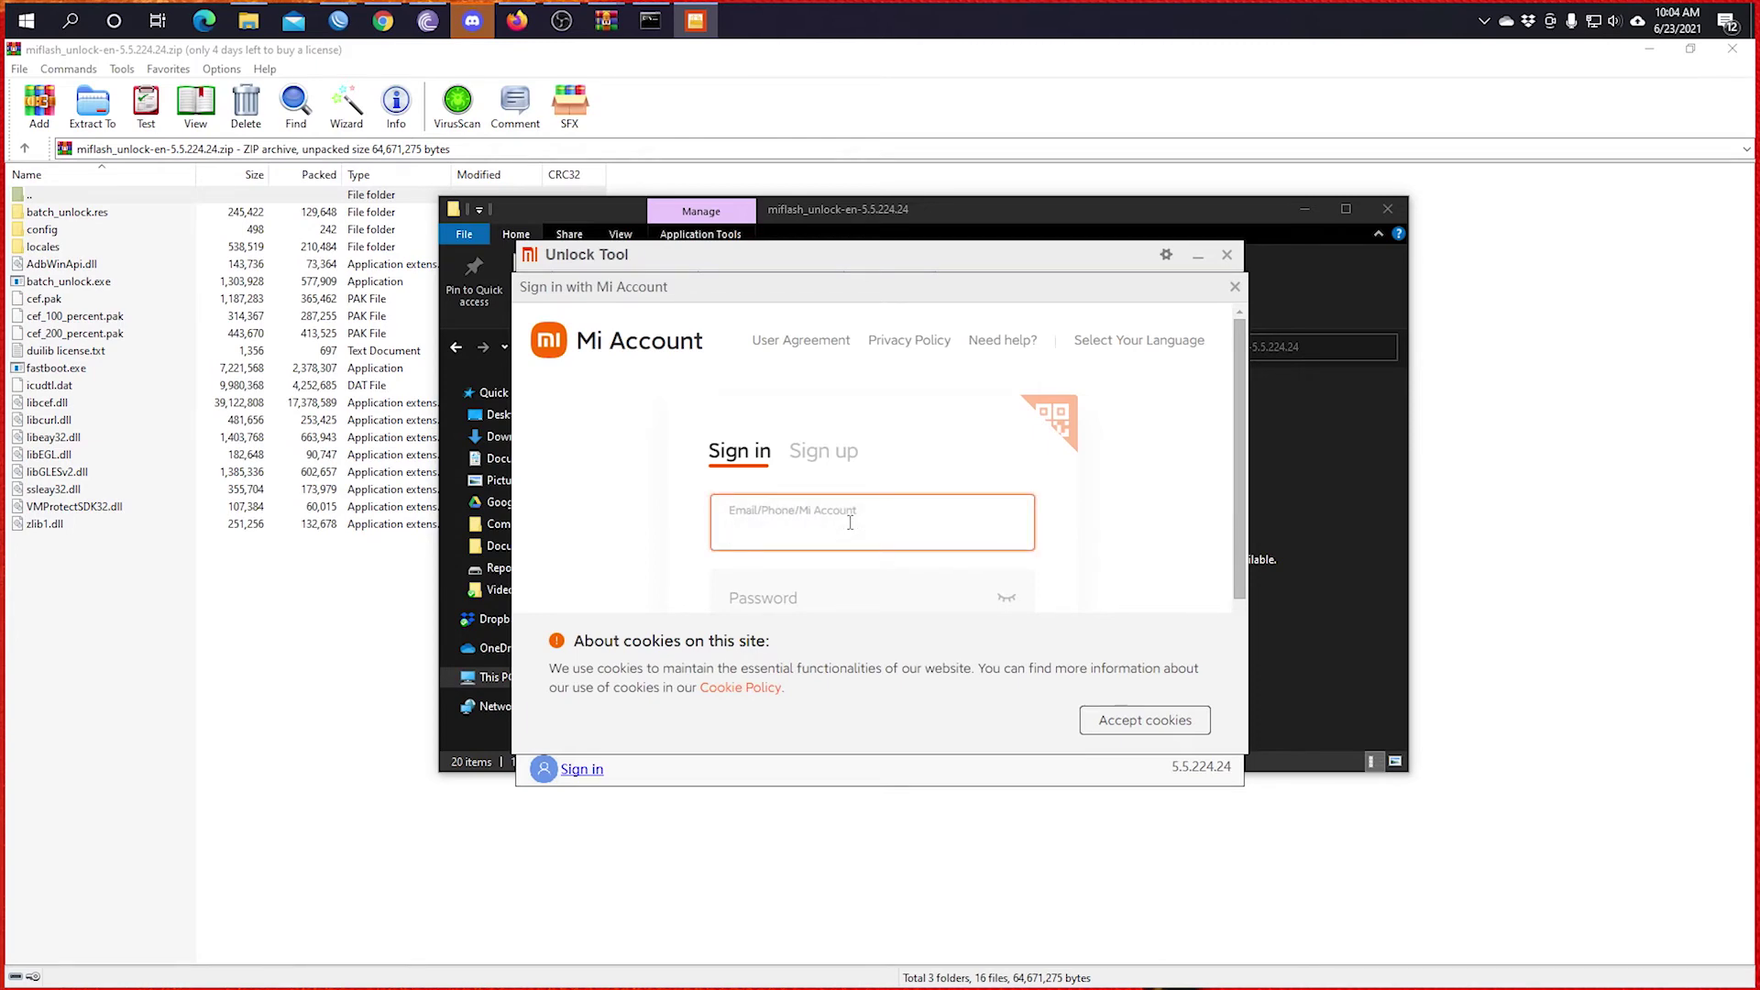
pyautogui.click(1121, 722)
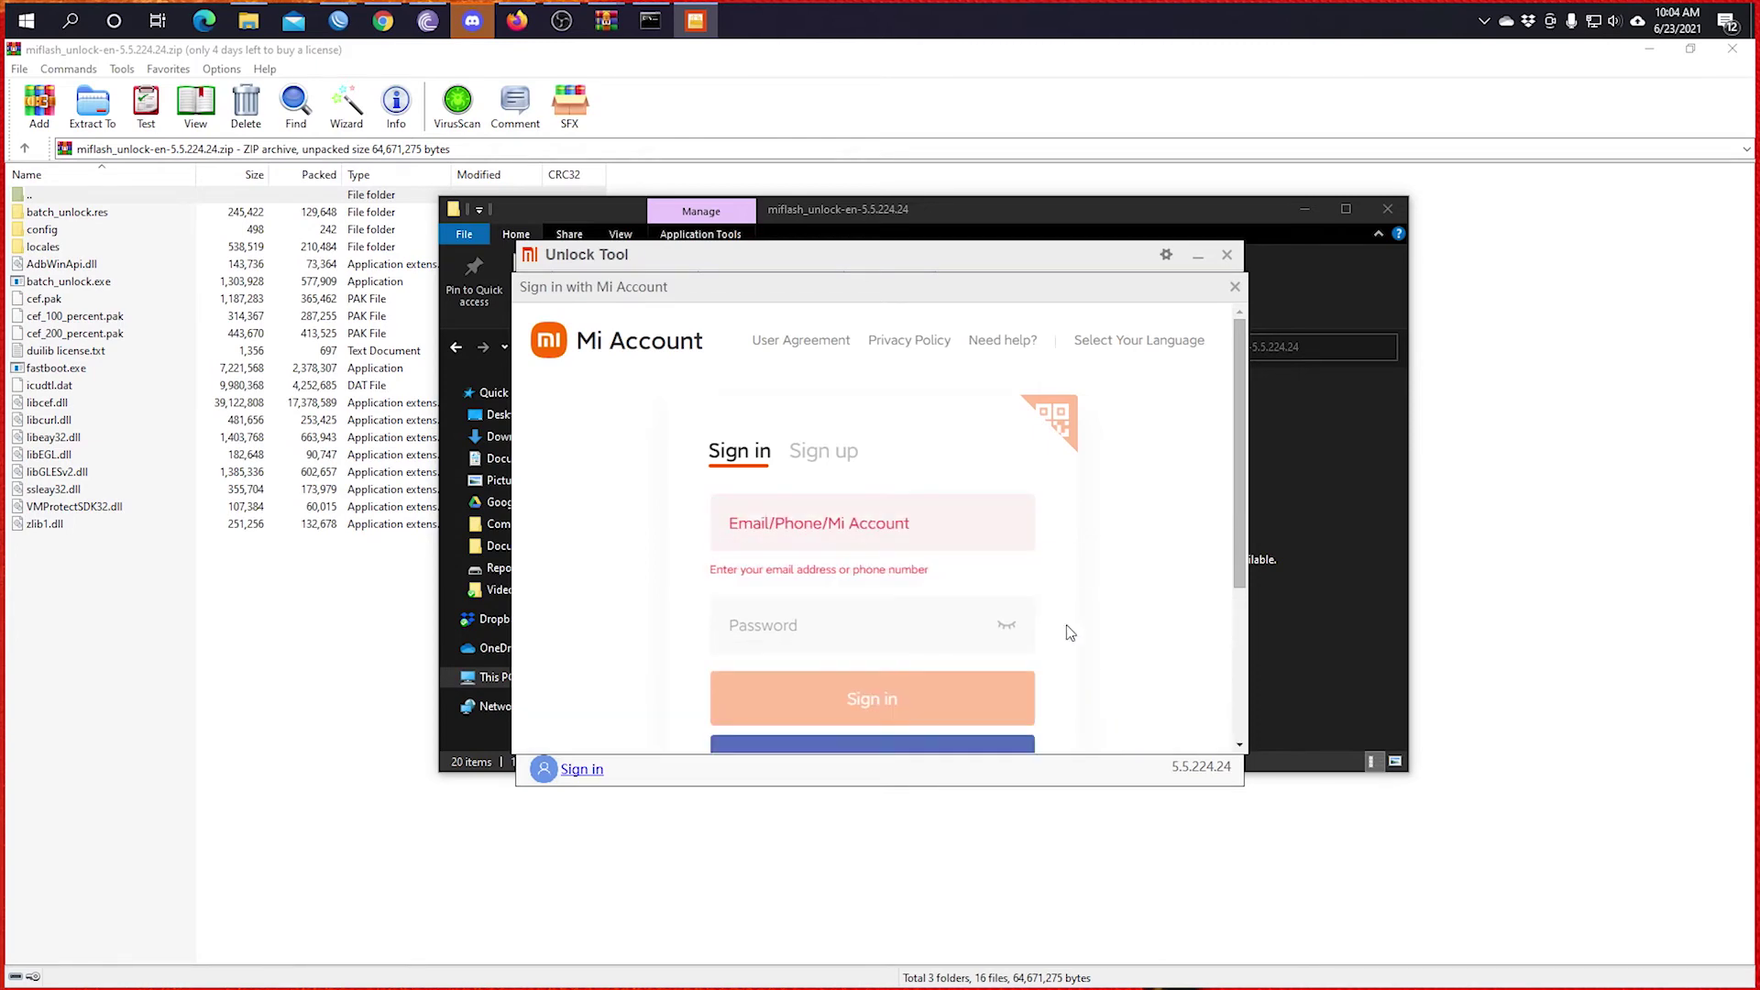
pyautogui.click(920, 539)
pyautogui.scroll(-1, 911, 536)
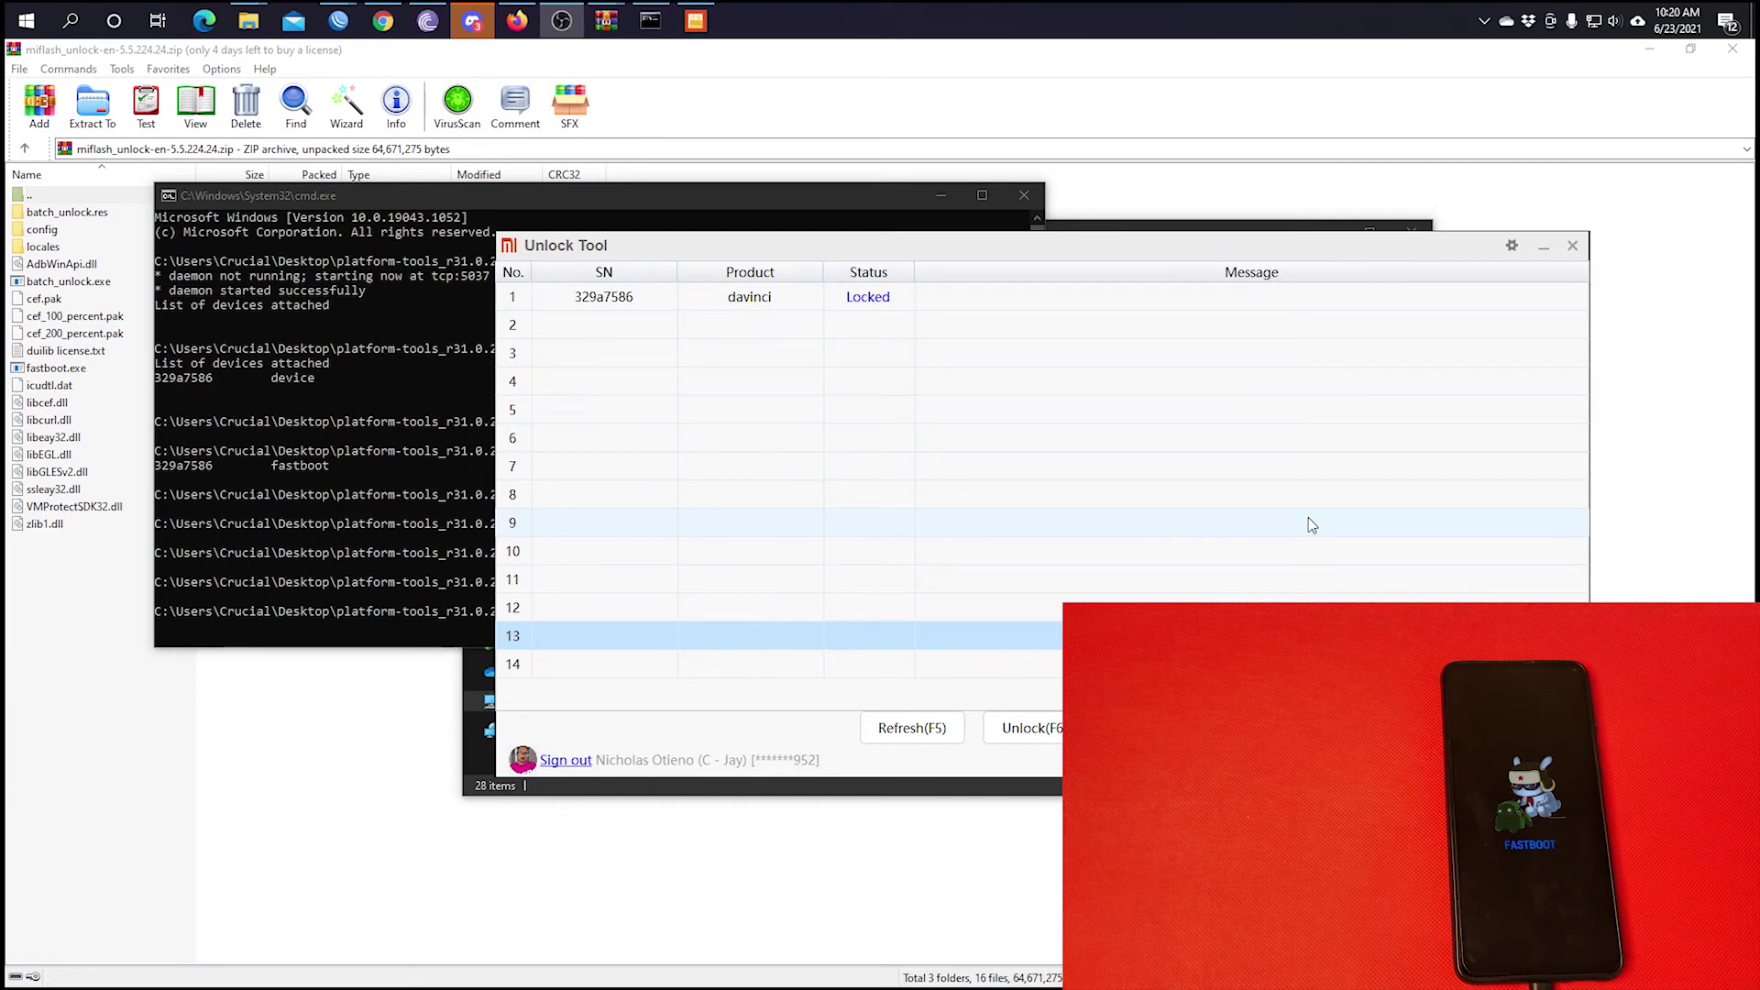
# - Move the Unlock Tool window aside, select the davinci phone and run Unlock(F6)
pyautogui.moveTo(1068, 246); pyautogui.dragTo(977, 219)
pyautogui.click(655, 279)
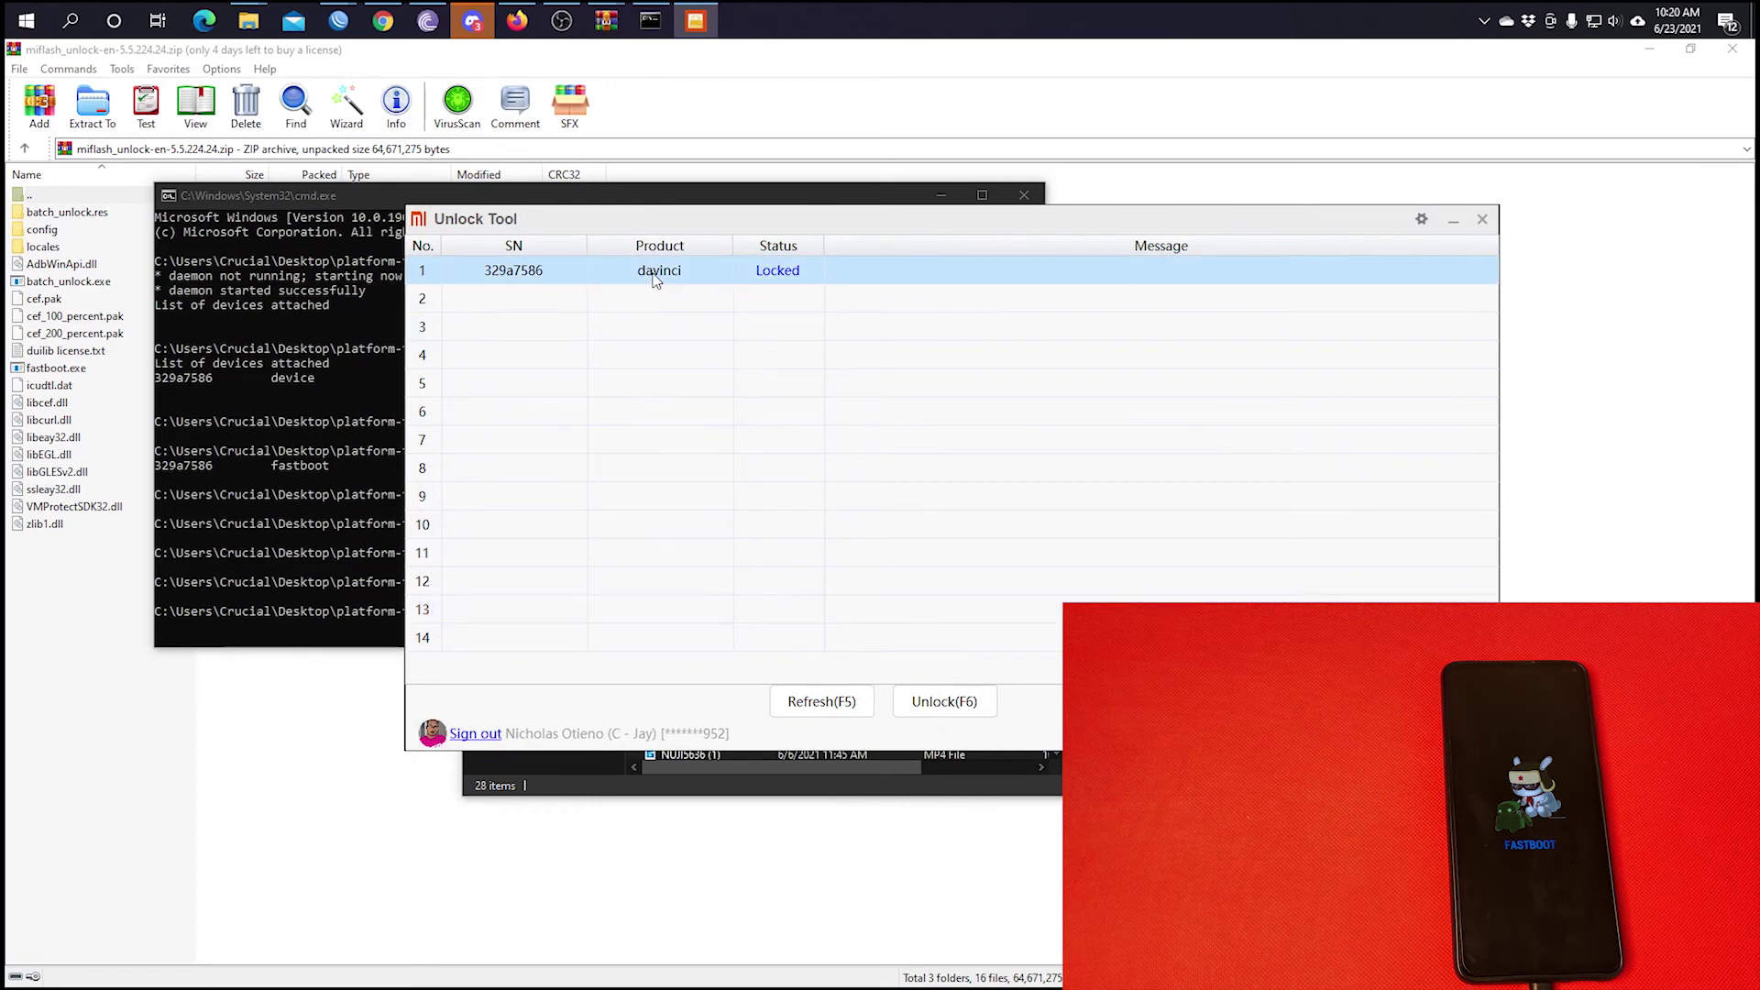
pyautogui.click(938, 711)
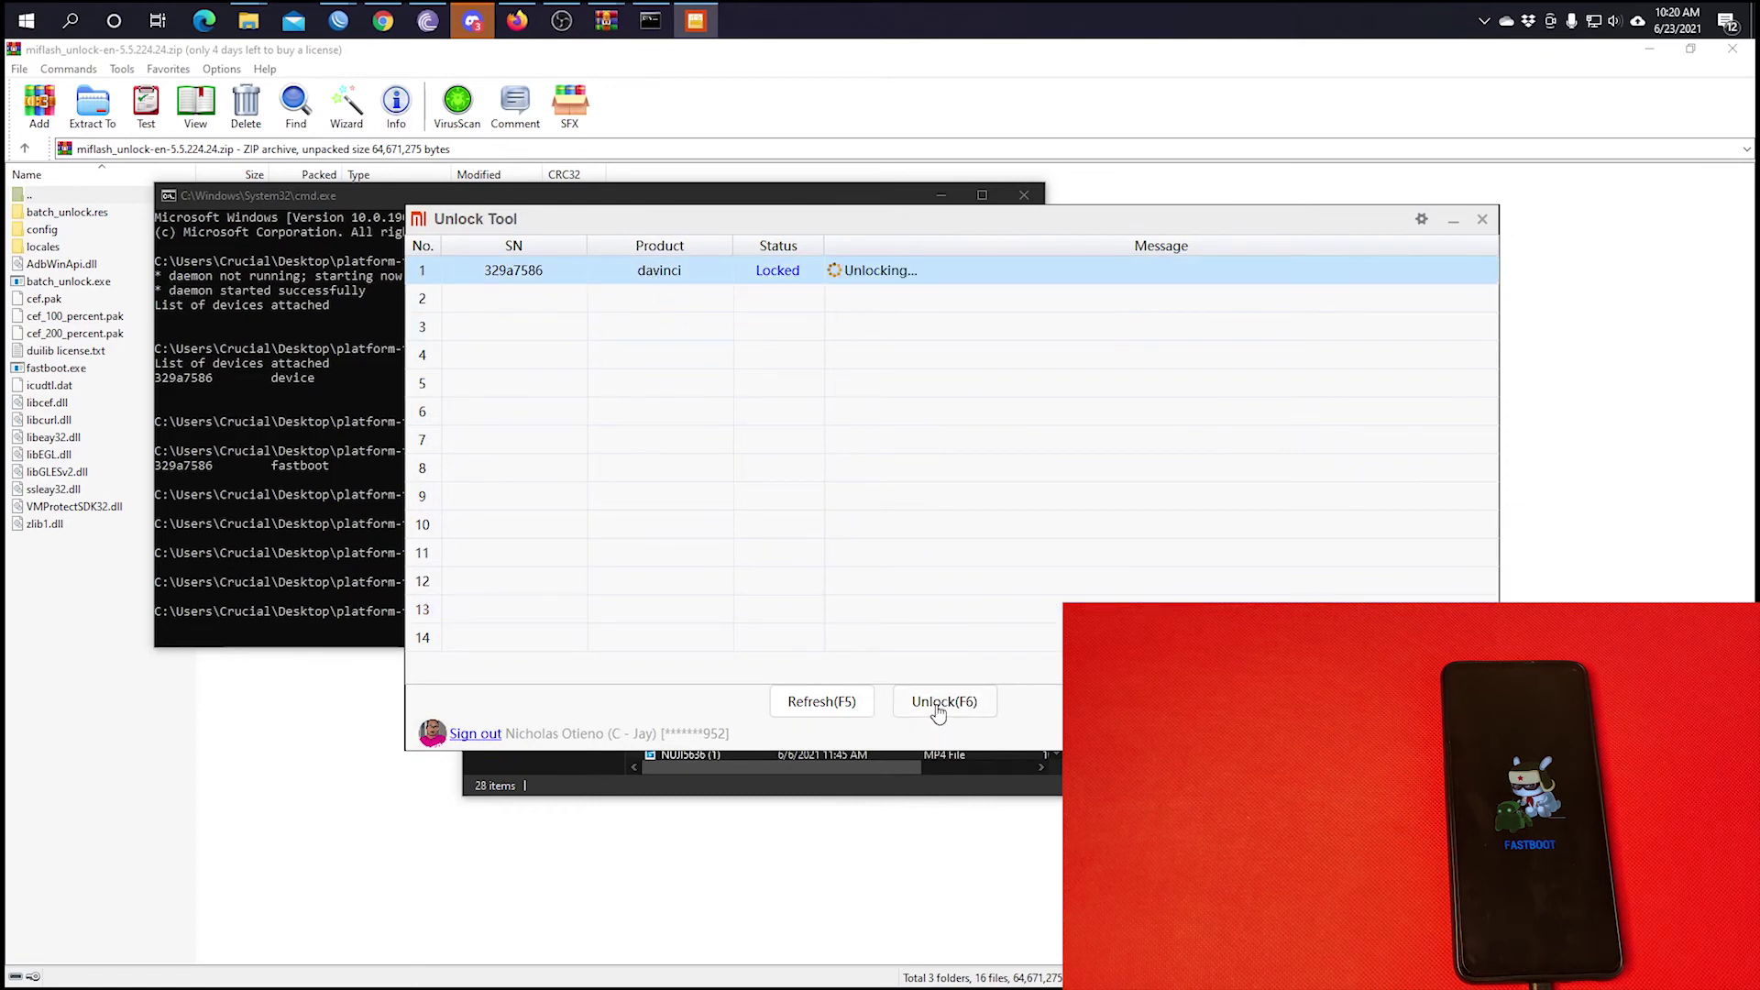